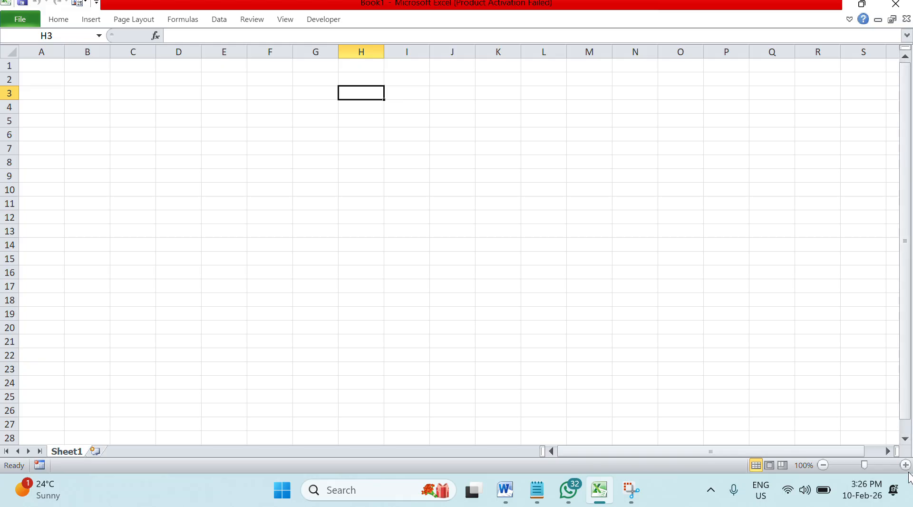
Step: Enlarge the worksheet display to 180% zoom
{"action": "left_click", "coordinate": [906, 465]}
{"action": "left_click", "coordinate": [905, 465]}
{"action": "left_click", "coordinate": [905, 465]}
{"action": "left_click", "coordinate": [905, 465]}
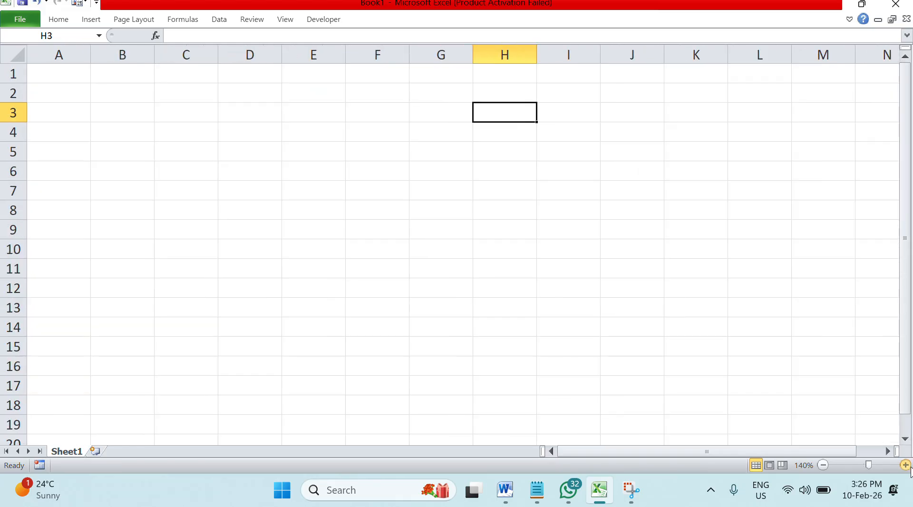
{"action": "left_click", "coordinate": [905, 465]}
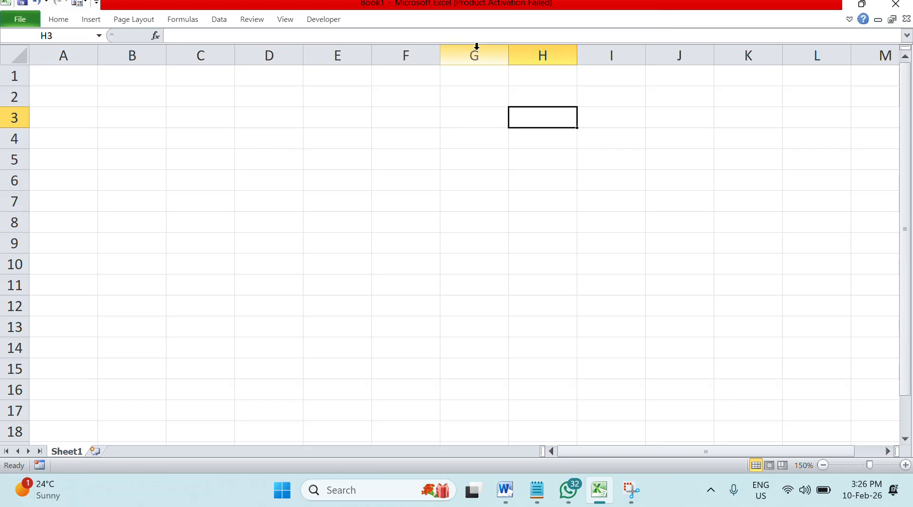
{"action": "left_click", "coordinate": [62, 78]}
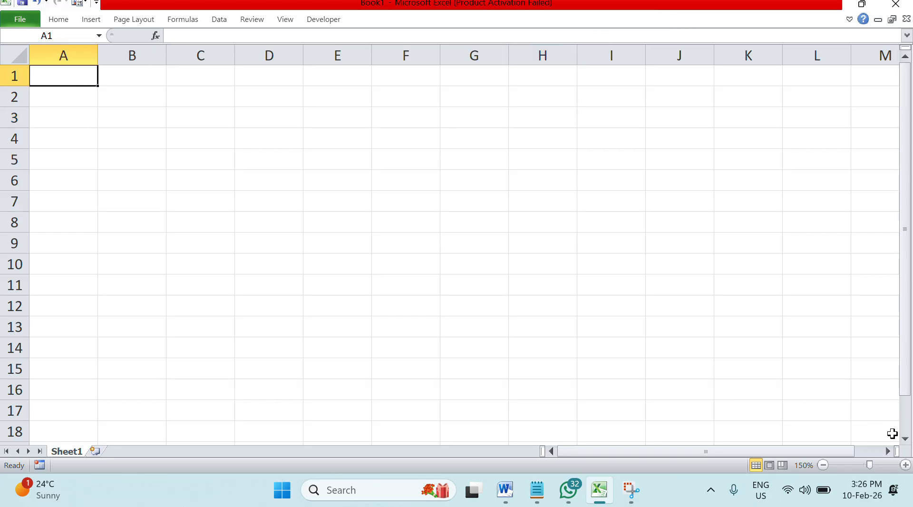
{"action": "left_click", "coordinate": [905, 465]}
{"action": "left_click", "coordinate": [906, 465]}
{"action": "left_click", "coordinate": [906, 465]}
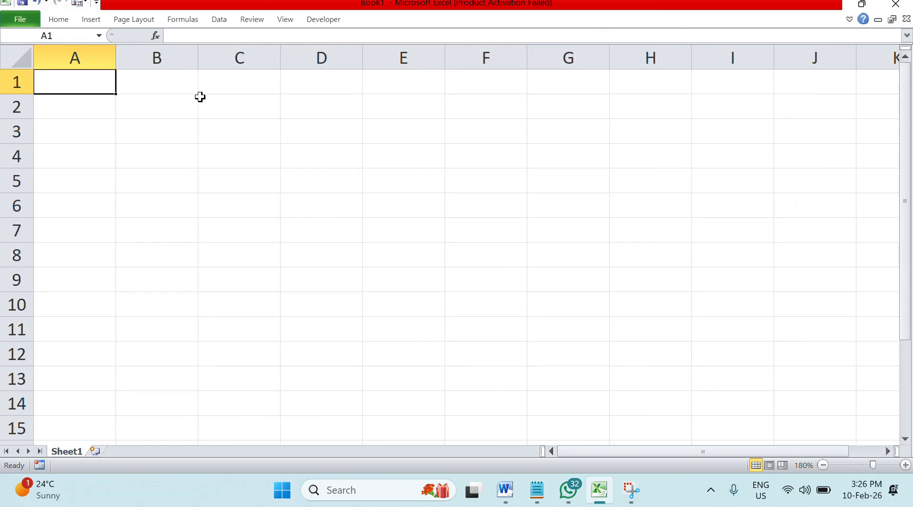
Step: Enter the title "calender" in cell C1
{"action": "left_click", "coordinate": [224, 89]}
{"action": "type", "text": "calender"}
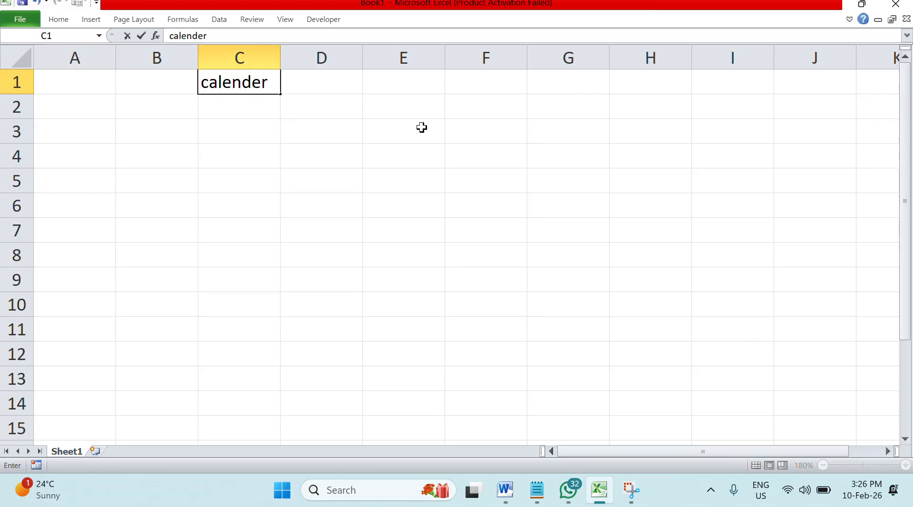
{"action": "key", "text": "Return"}
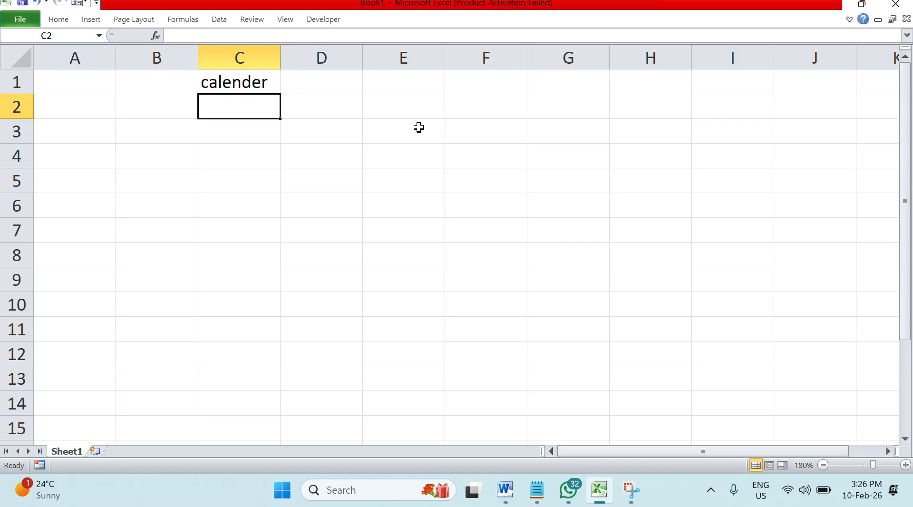
{"action": "double_click", "coordinate": [62, 111]}
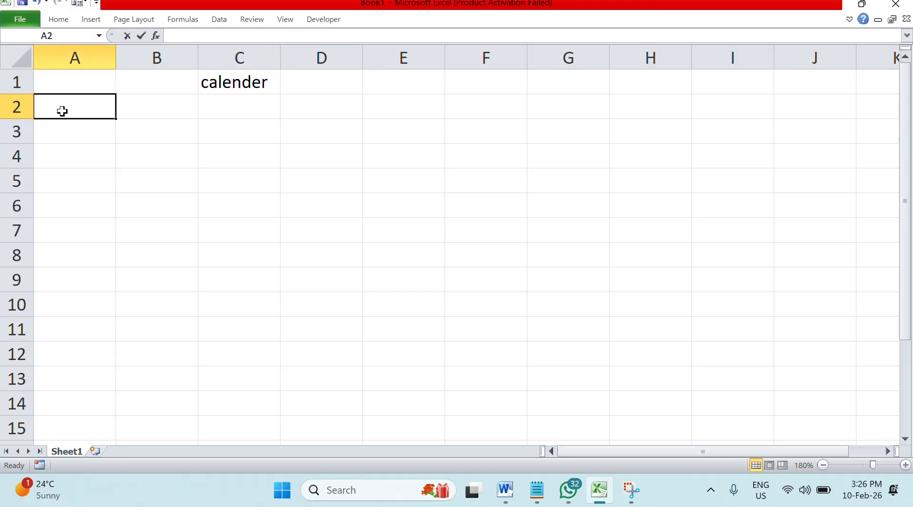
{"action": "type", "text": "jan"}
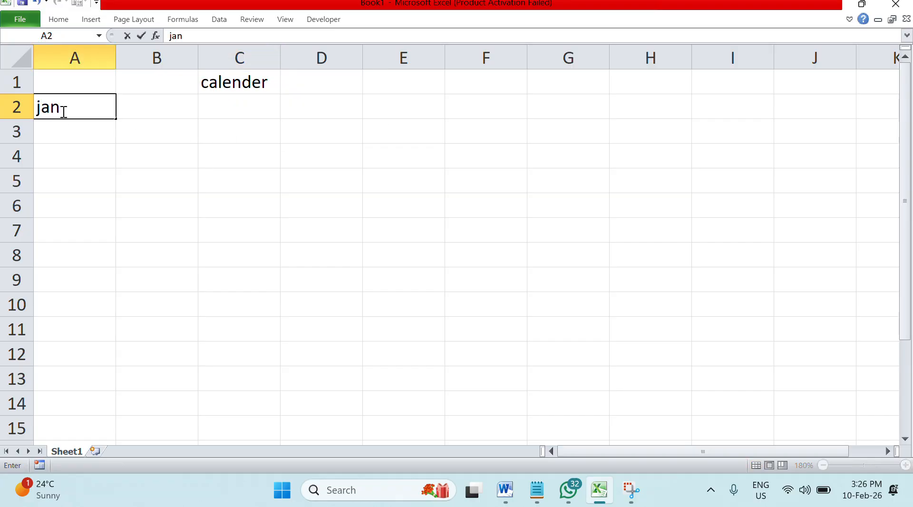
{"action": "key", "text": "Return"}
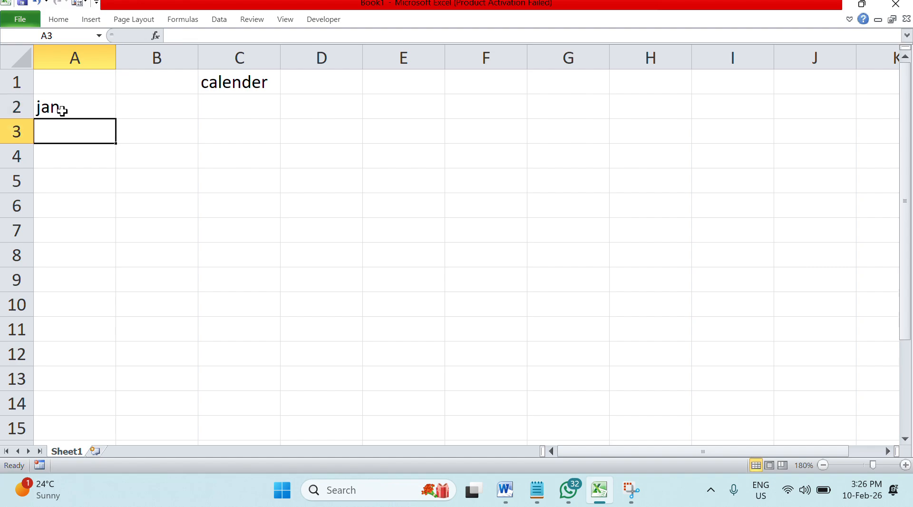
{"action": "type", "text": "feb"}
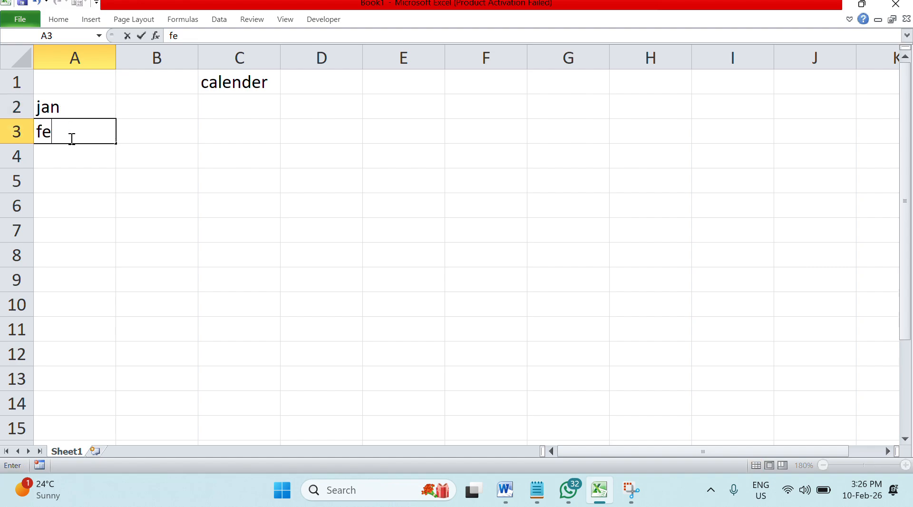
{"action": "key", "text": "Return"}
{"action": "type", "text": "mar"}
{"action": "key", "text": "Return"}
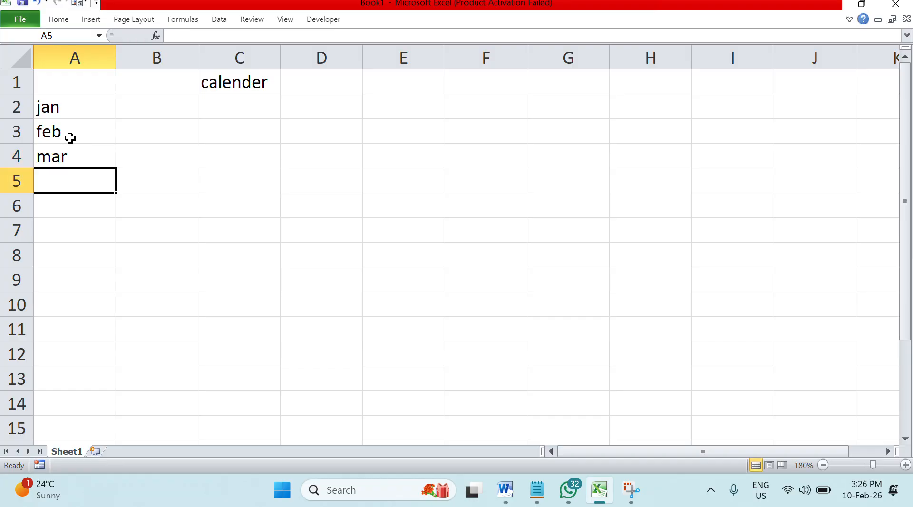
{"action": "left_click", "coordinate": [62, 102]}
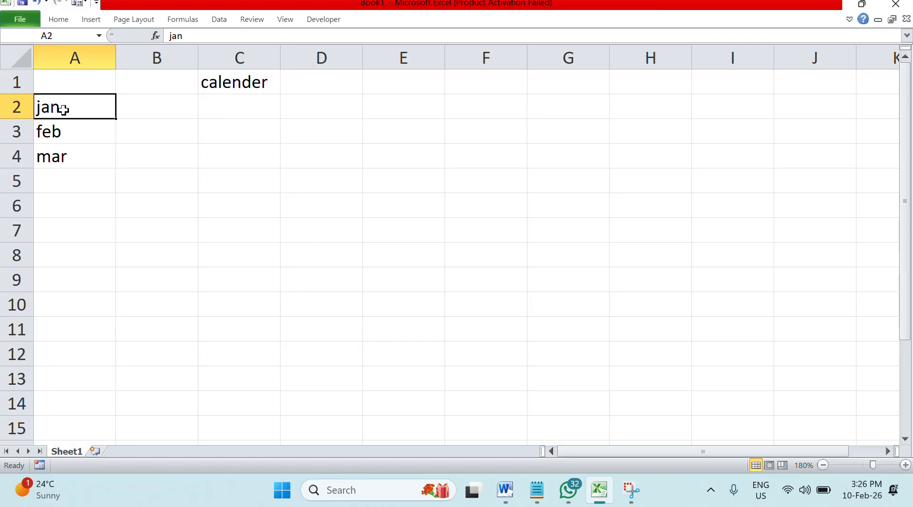
{"action": "left_click_drag", "start_coordinate": [63, 109], "coordinate": [57, 149]}
{"action": "key", "text": "Delete"}
Step: Enter "jan" in cell A2 and fill the month series down to "dec" in A13
{"action": "left_click", "coordinate": [65, 109]}
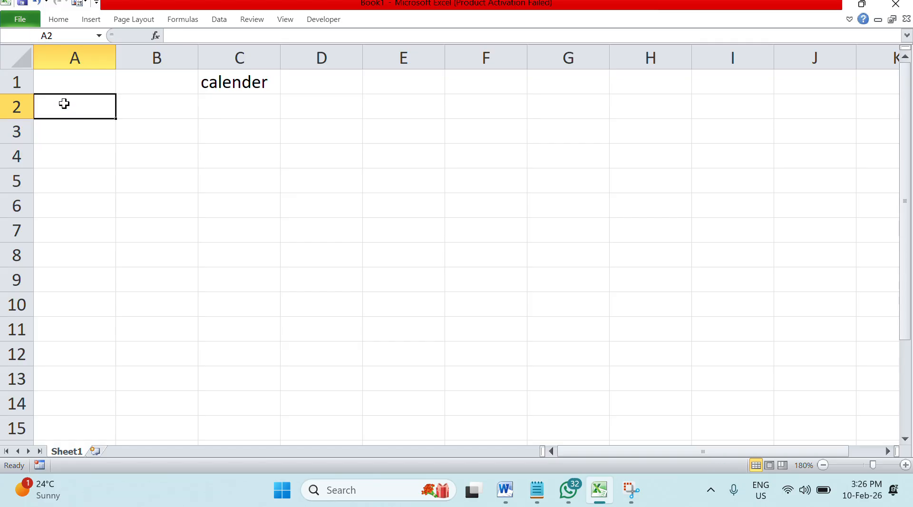
{"action": "type", "text": "jan"}
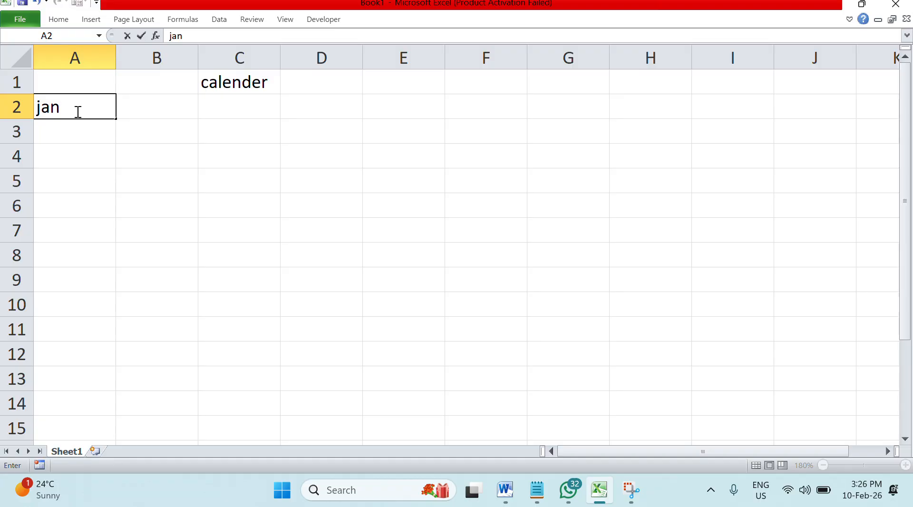
{"action": "left_click", "coordinate": [157, 181]}
{"action": "left_click", "coordinate": [97, 100]}
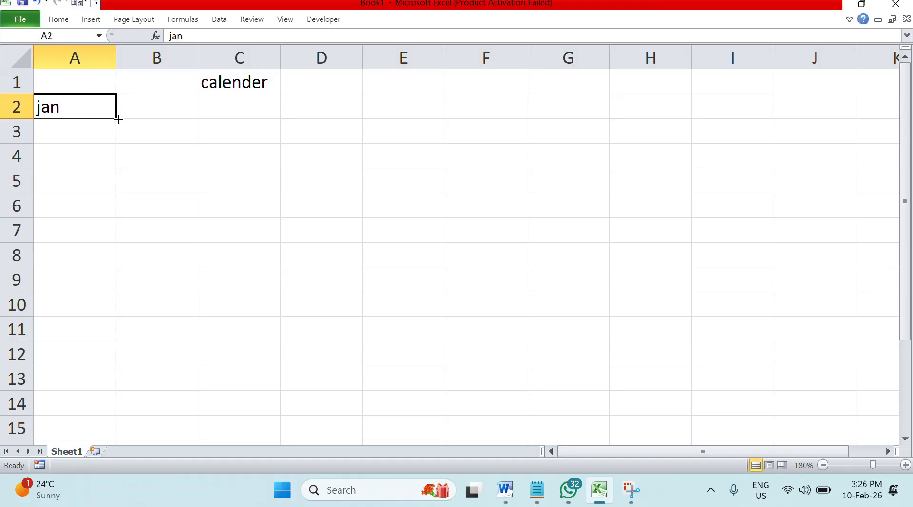
{"action": "left_click_drag", "start_coordinate": [116, 122], "coordinate": [108, 380]}
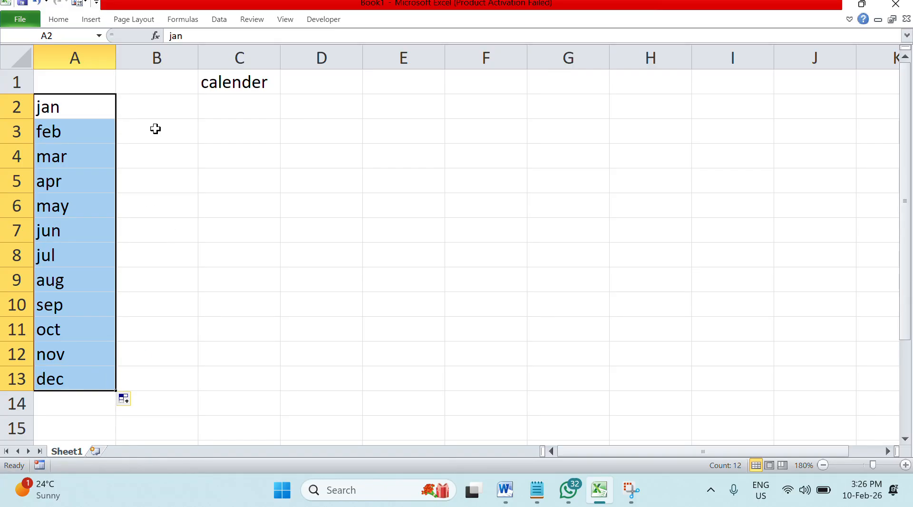
{"action": "left_click", "coordinate": [229, 175]}
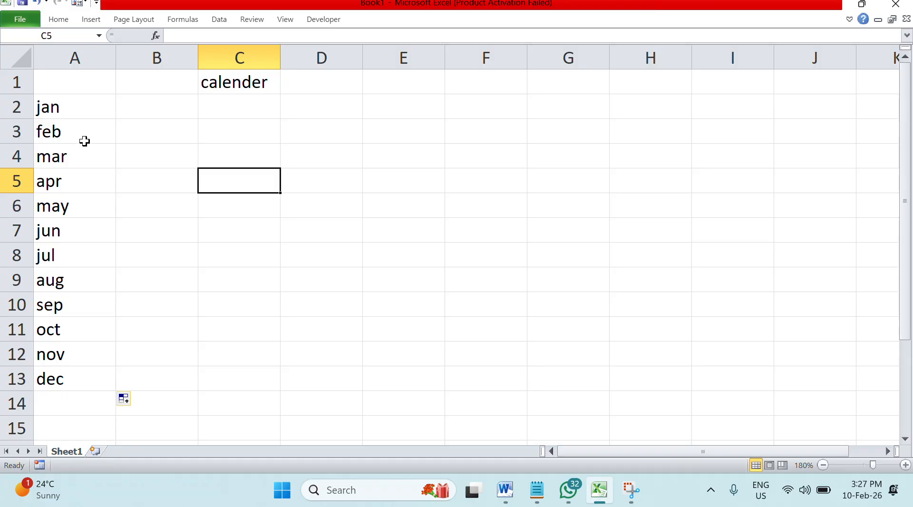
{"action": "left_click", "coordinate": [253, 130]}
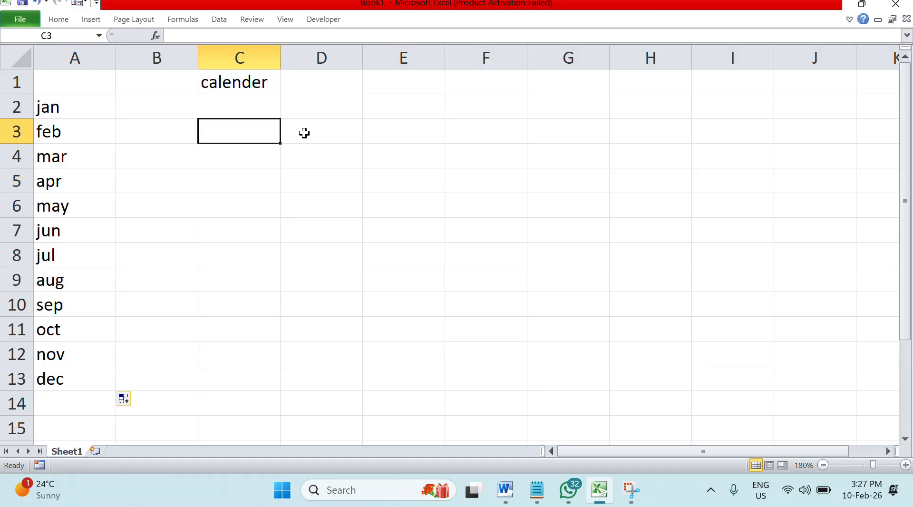
{"action": "left_click", "coordinate": [305, 133]}
{"action": "left_click", "coordinate": [267, 130]}
Step: Apply a List data validation to cell D3 with source =$A$2:$A$13 and choose "apr" from its dropdown
{"action": "left_click", "coordinate": [322, 132]}
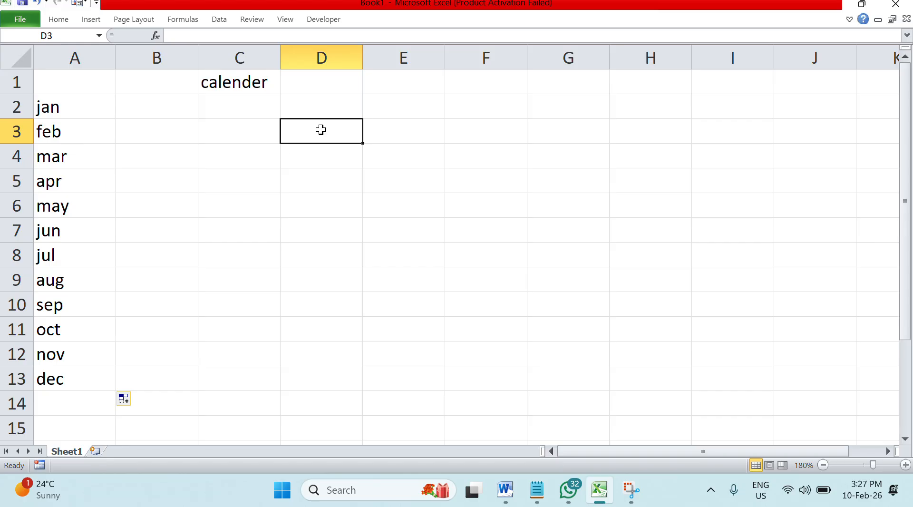
{"action": "left_click", "coordinate": [219, 20]}
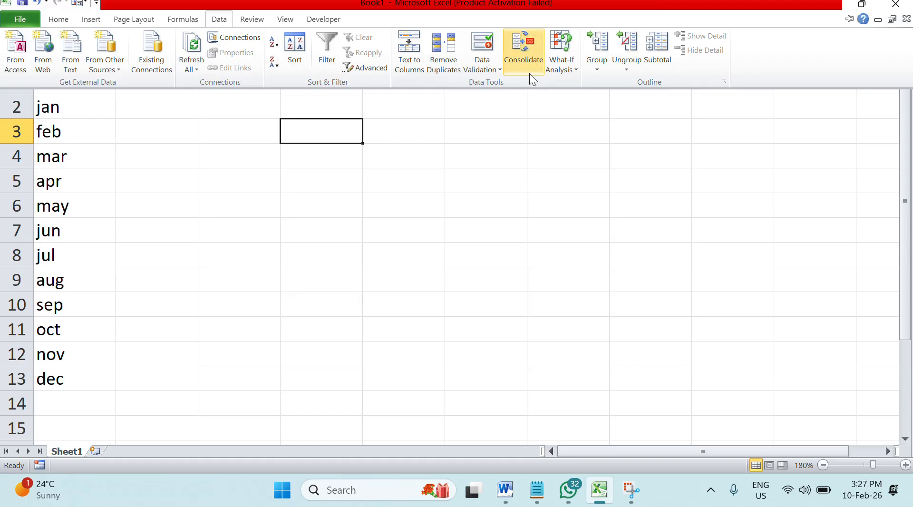
{"action": "left_click", "coordinate": [487, 54]}
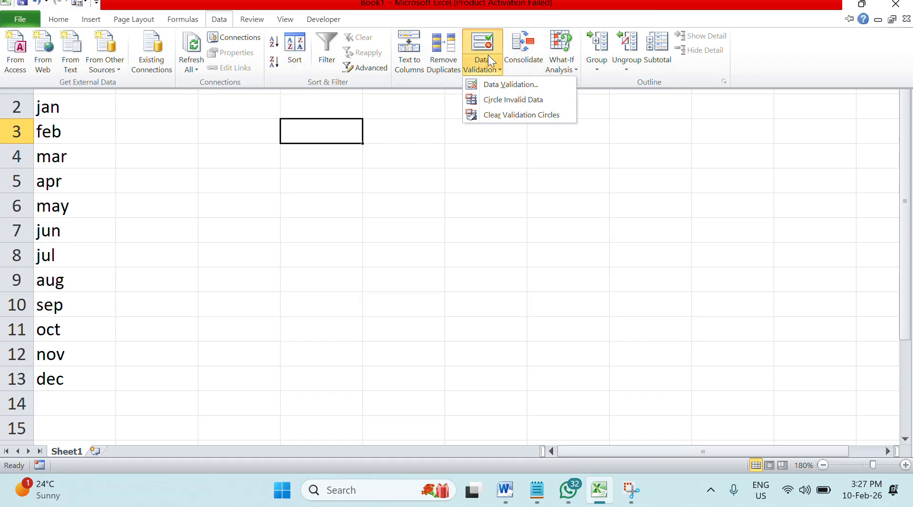
{"action": "left_click", "coordinate": [522, 86]}
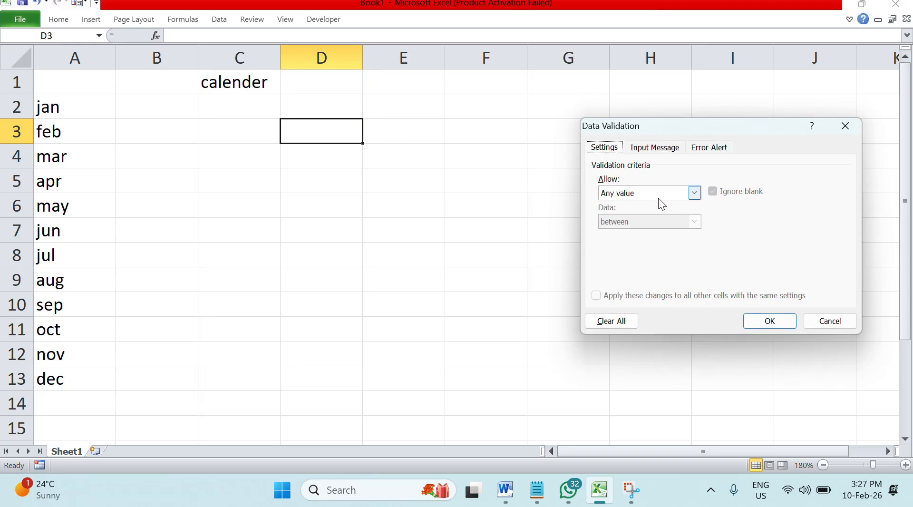
{"action": "left_click", "coordinate": [678, 196]}
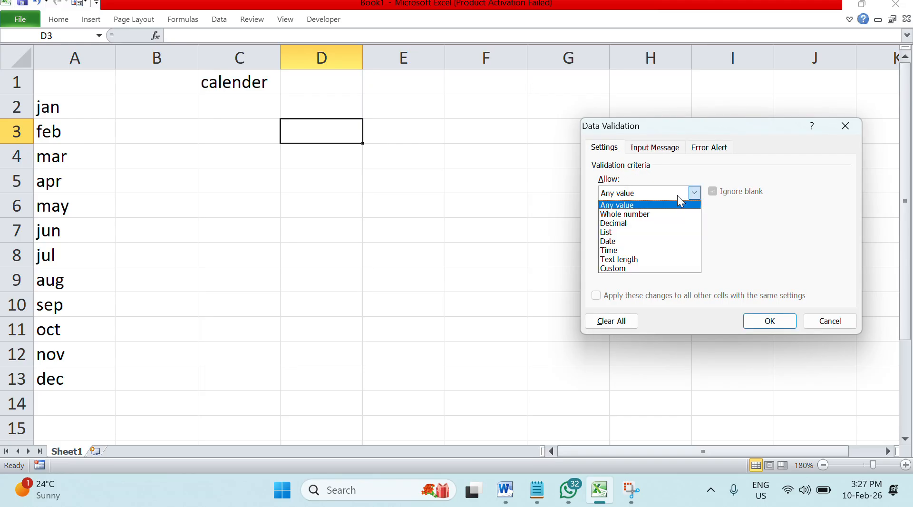
{"action": "left_click", "coordinate": [628, 232]}
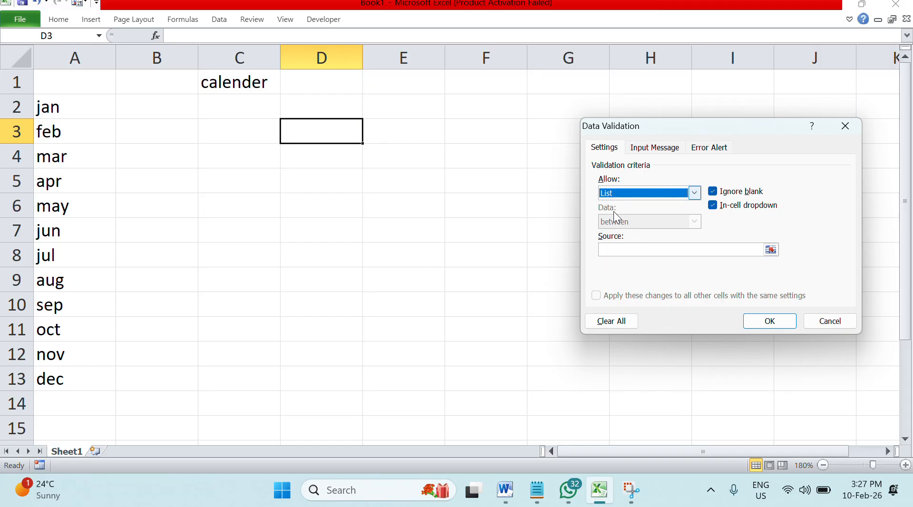
{"action": "left_click", "coordinate": [614, 250]}
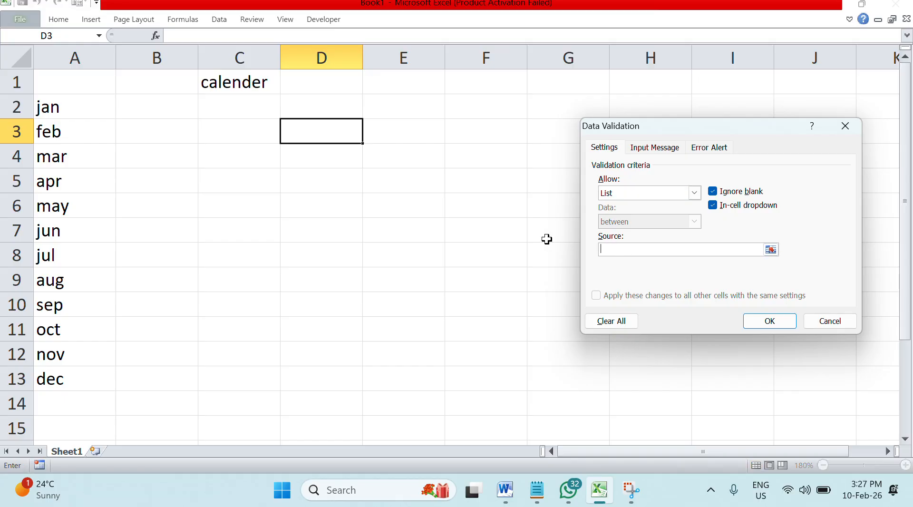
{"action": "left_click_drag", "start_coordinate": [50, 114], "coordinate": [50, 378]}
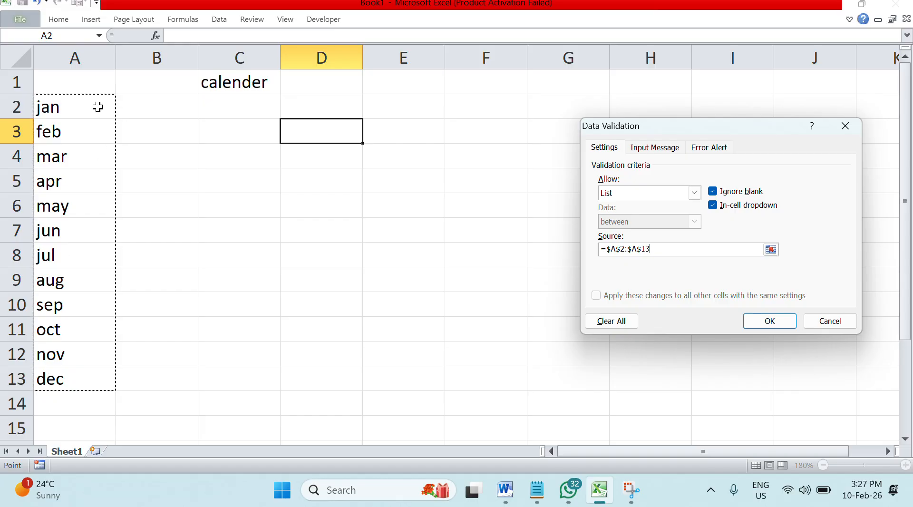
{"action": "left_click", "coordinate": [755, 319]}
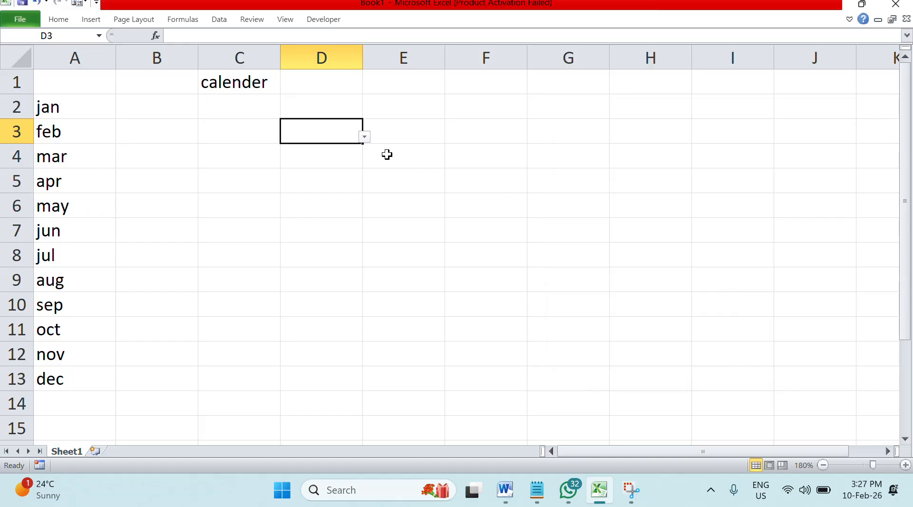
{"action": "left_click", "coordinate": [364, 136]}
{"action": "left_click", "coordinate": [329, 212]}
Step: Open the Data Validation settings for cell E3
{"action": "left_click", "coordinate": [418, 133]}
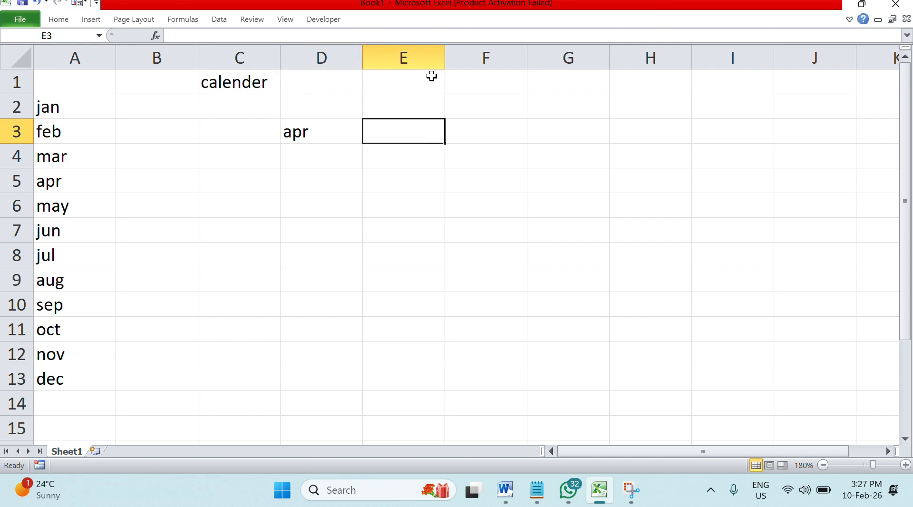
{"action": "left_click", "coordinate": [227, 19]}
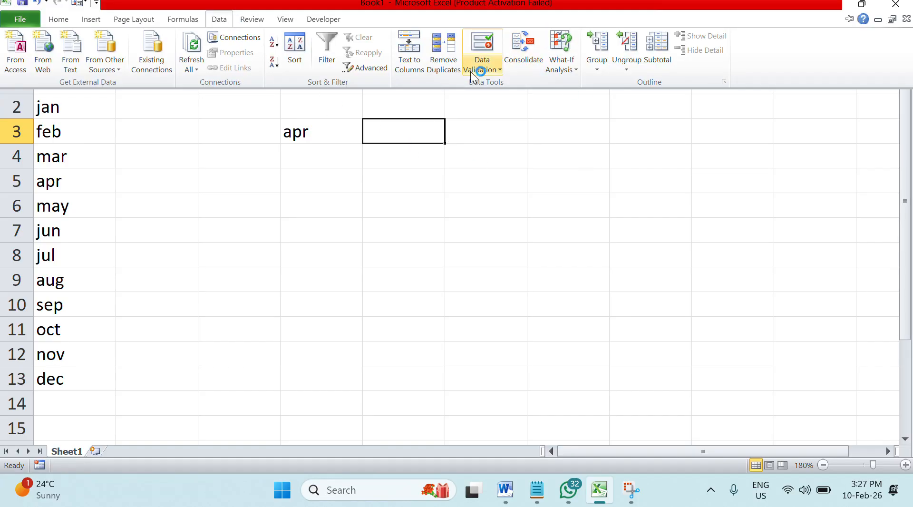
{"action": "left_click", "coordinate": [482, 67]}
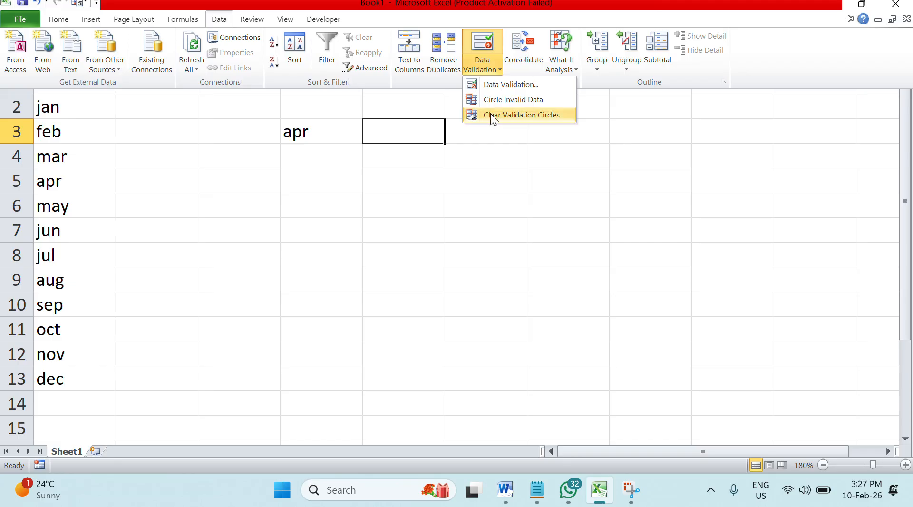
{"action": "left_click", "coordinate": [523, 86]}
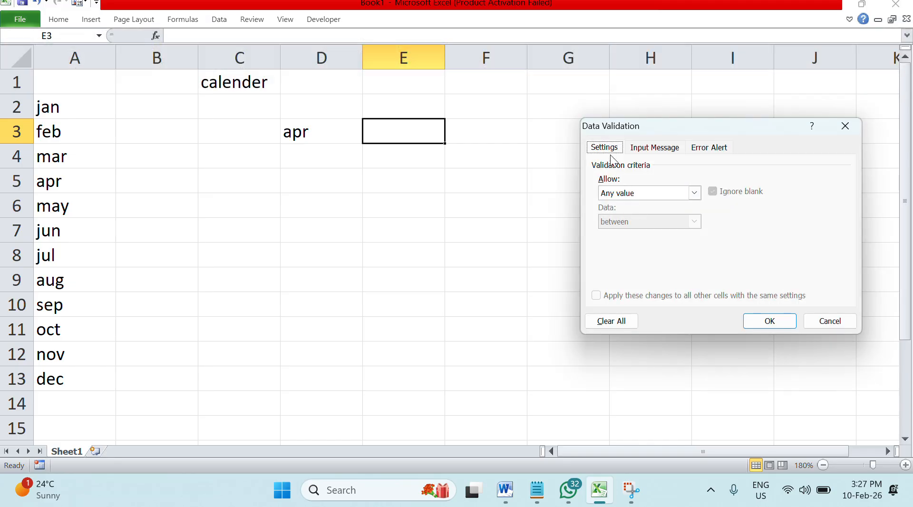
{"action": "left_click", "coordinate": [622, 194]}
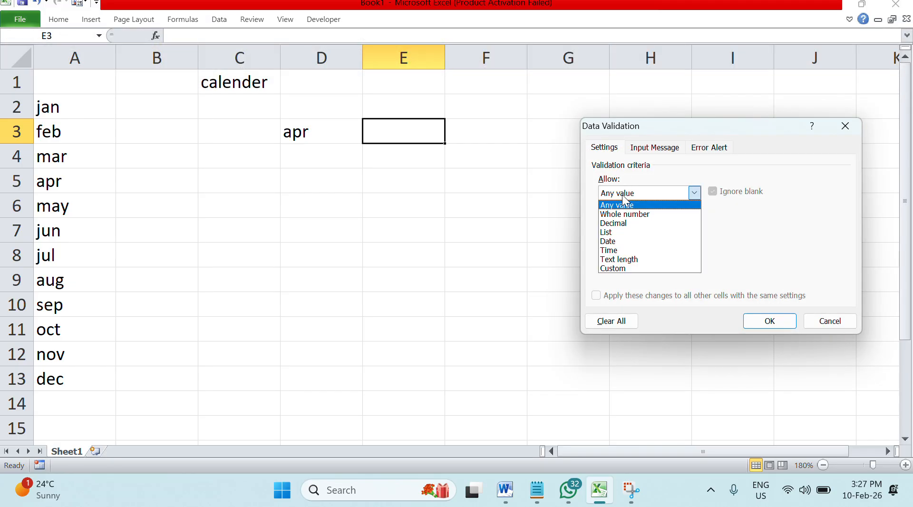
{"action": "left_click", "coordinate": [636, 237]}
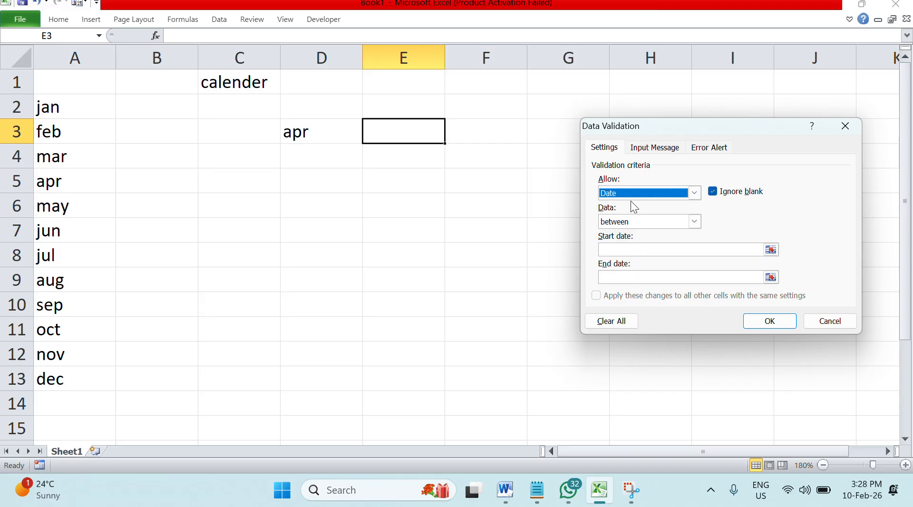
{"action": "left_click", "coordinate": [631, 195]}
{"action": "left_click", "coordinate": [618, 240]}
Step: Make cell E3's validation a List with the source values 2026,2027 and apply it
{"action": "left_click", "coordinate": [623, 192]}
{"action": "left_click", "coordinate": [637, 232]}
{"action": "left_click", "coordinate": [653, 250]}
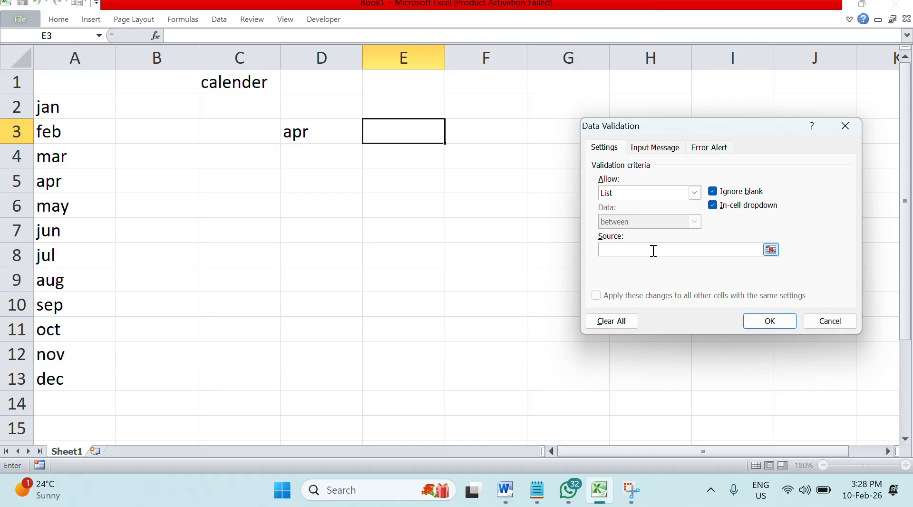
{"action": "type", "text": "2026,2027"}
{"action": "left_click", "coordinate": [768, 321]}
Step: Choose 2026 from cell E3's dropdown list
{"action": "left_click", "coordinate": [447, 137]}
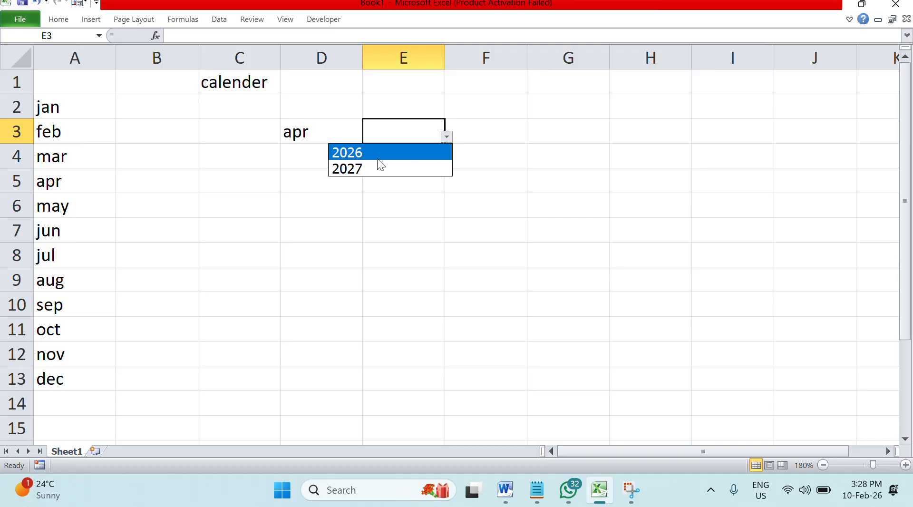
{"action": "left_click", "coordinate": [377, 153]}
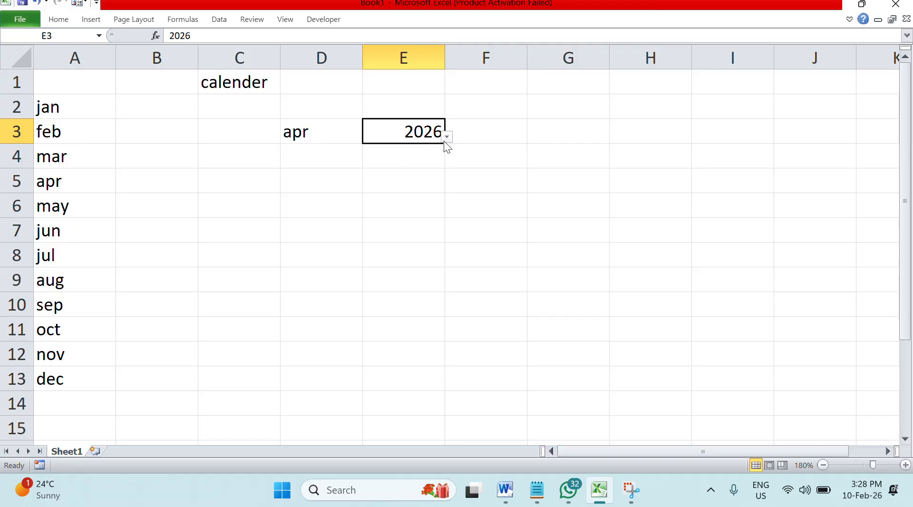
{"action": "left_click", "coordinate": [496, 131]}
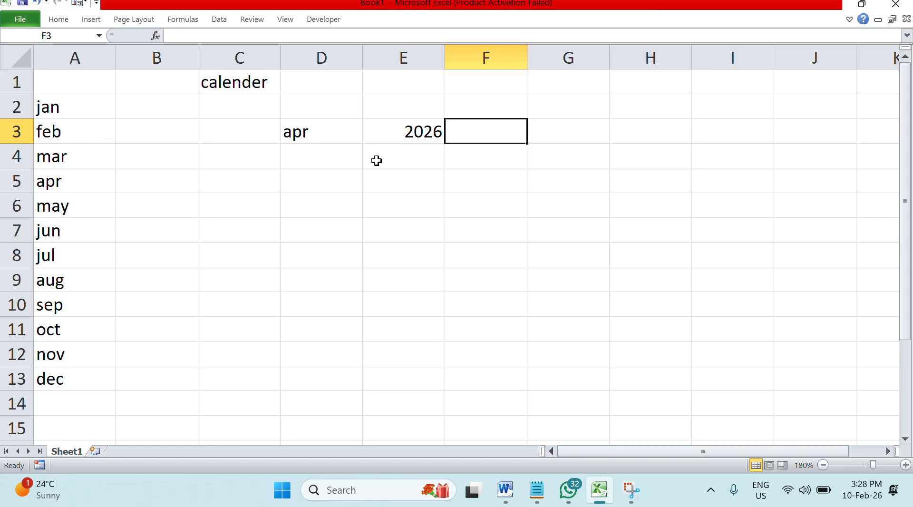
Step: Apply all borders and a light orange fill to cells D3:E3
{"action": "left_click_drag", "start_coordinate": [342, 130], "coordinate": [376, 135]}
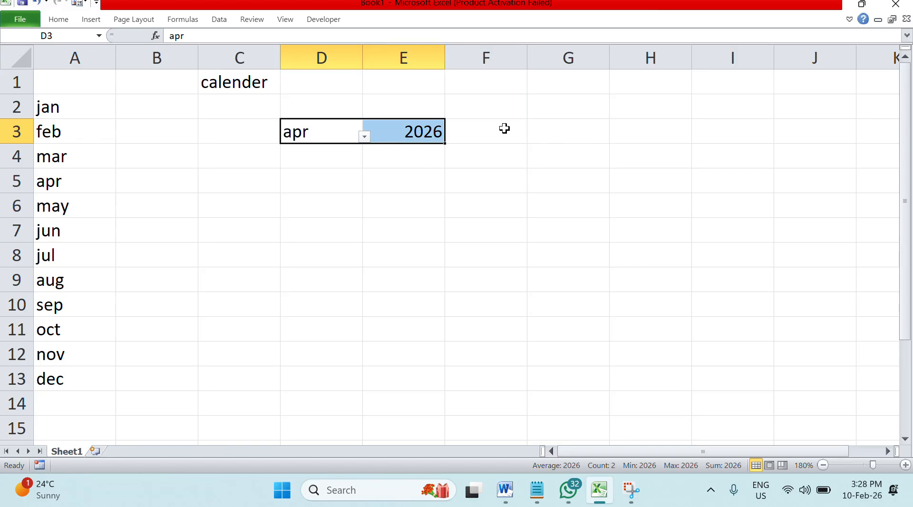
{"action": "left_click", "coordinate": [65, 18]}
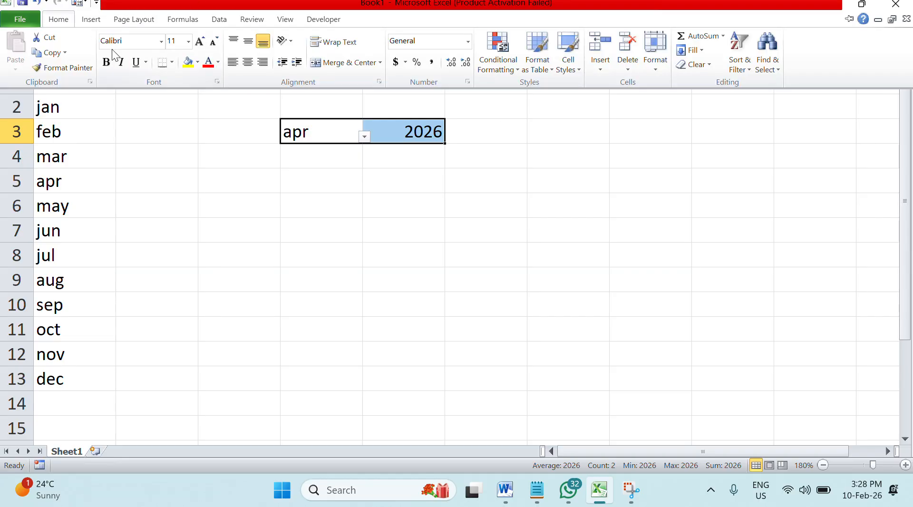
{"action": "left_click", "coordinate": [173, 65]}
{"action": "left_click", "coordinate": [188, 174]}
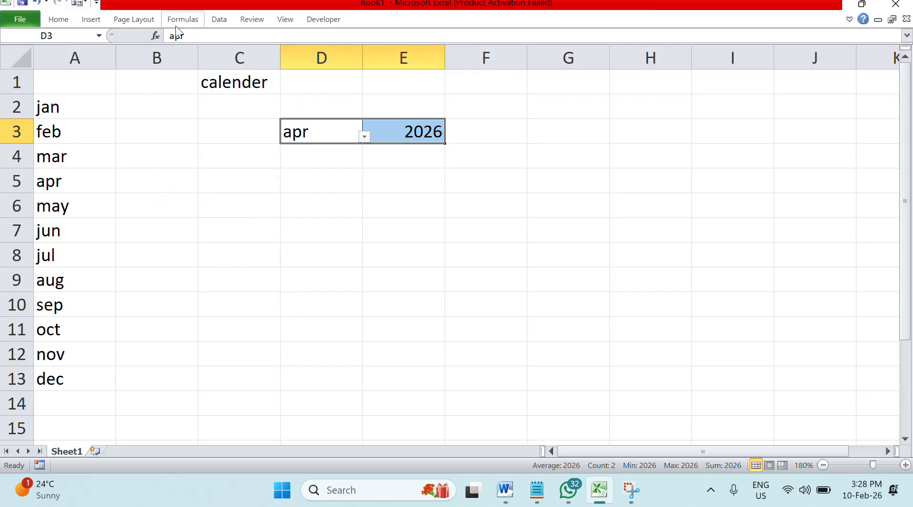
{"action": "left_click", "coordinate": [69, 18]}
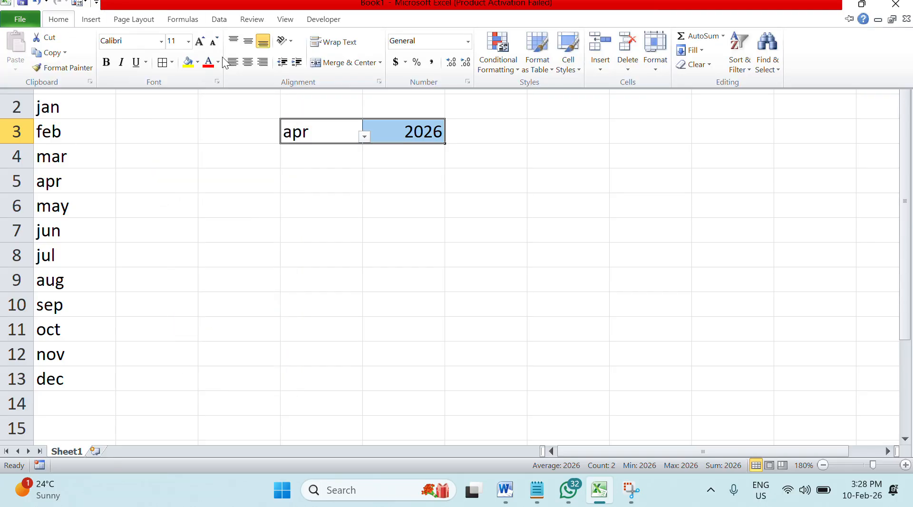
{"action": "left_click", "coordinate": [198, 63]}
{"action": "left_click", "coordinate": [283, 96]}
{"action": "left_click", "coordinate": [563, 246]}
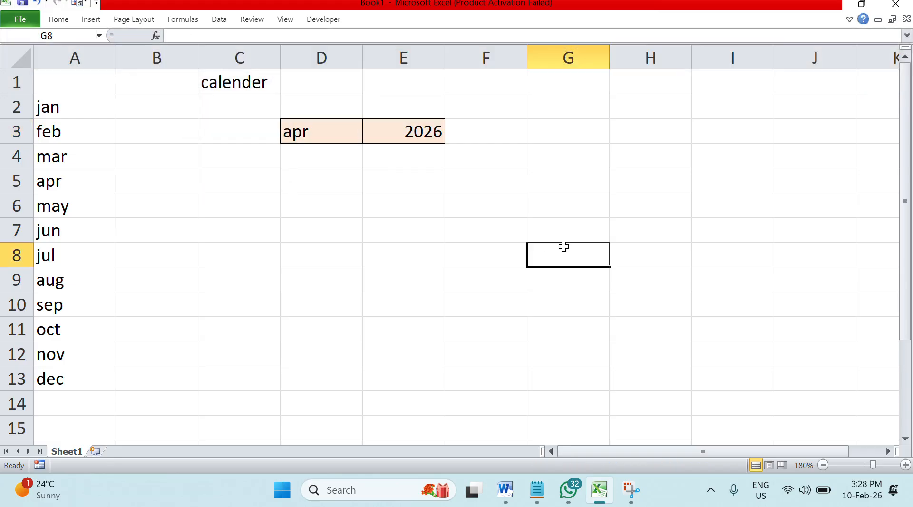
Step: Widen column F and enter the formula =date(E3,match(D3,A2:A13,0),1) in cell F3
{"action": "left_click", "coordinate": [495, 139]}
{"action": "left_click_drag", "start_coordinate": [527, 62], "coordinate": [565, 64]}
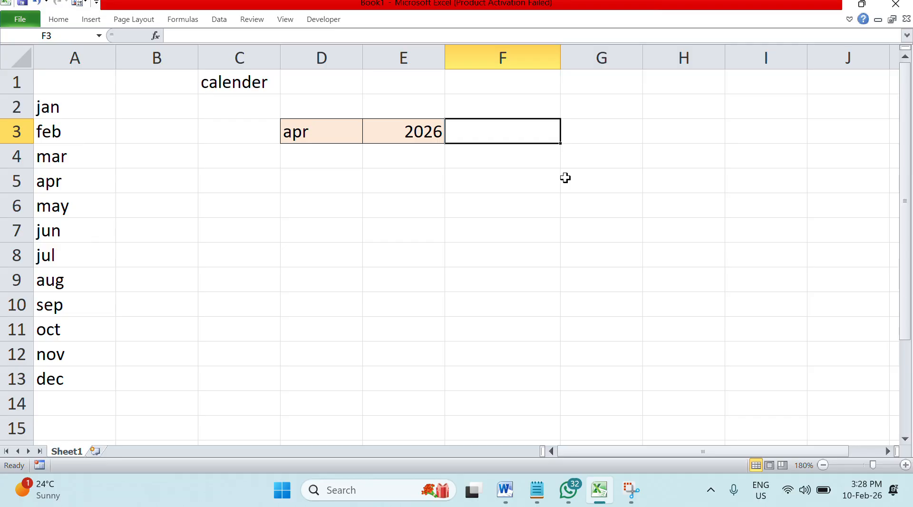
{"action": "type", "text": "d"}
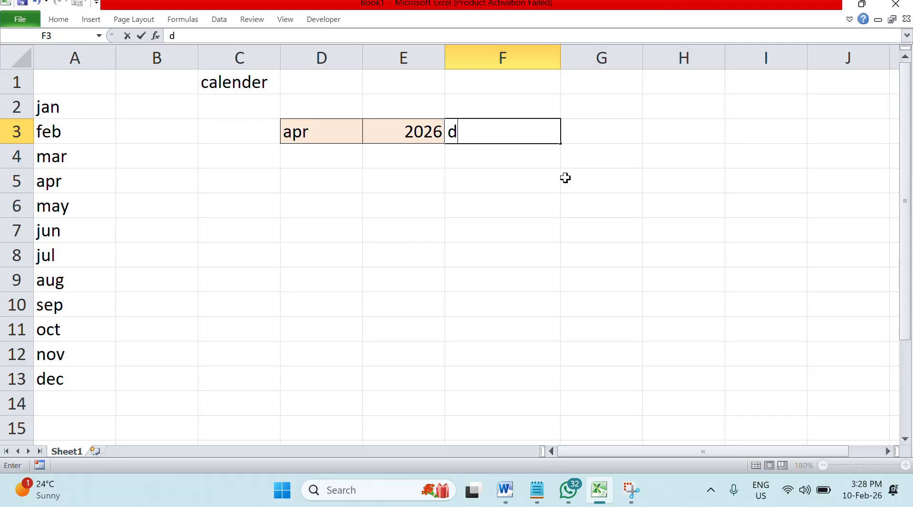
{"action": "key", "text": "BackSpace"}
{"action": "type", "text": "=date("}
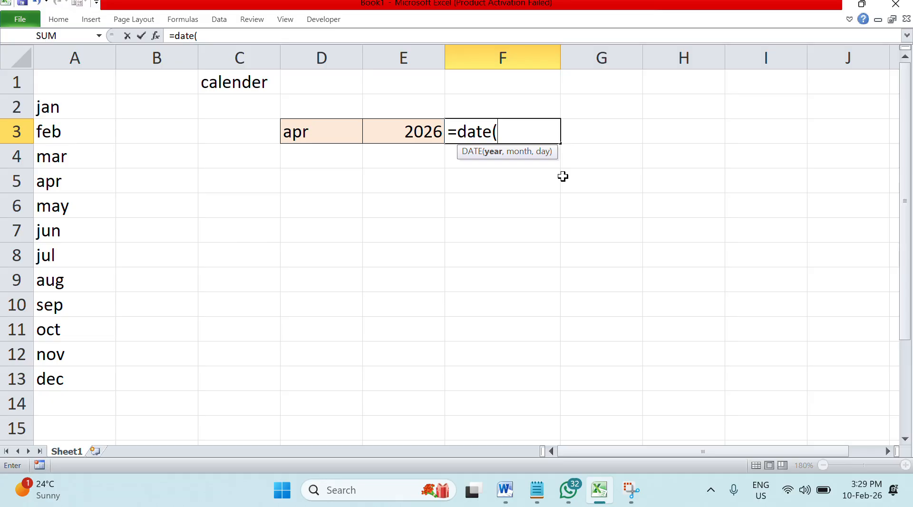
{"action": "left_click", "coordinate": [428, 132]}
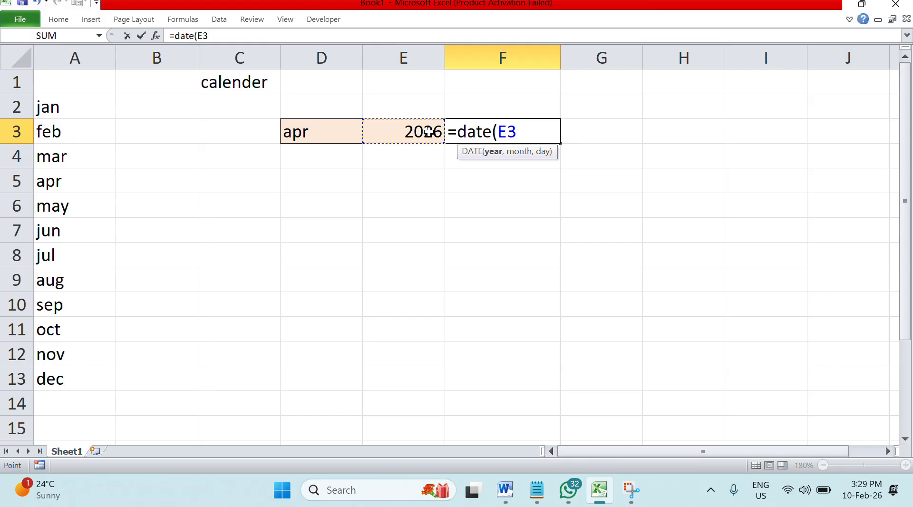
{"action": "type", "text": ","}
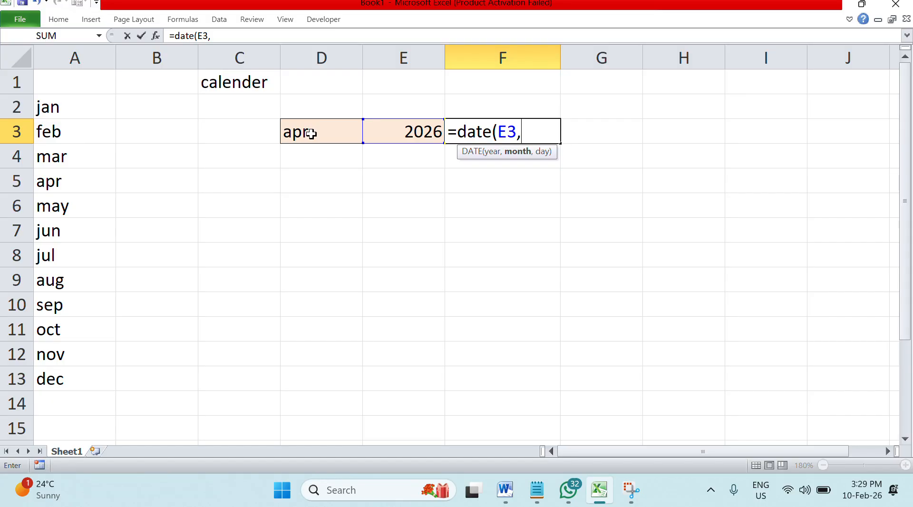
{"action": "type", "text": "match("}
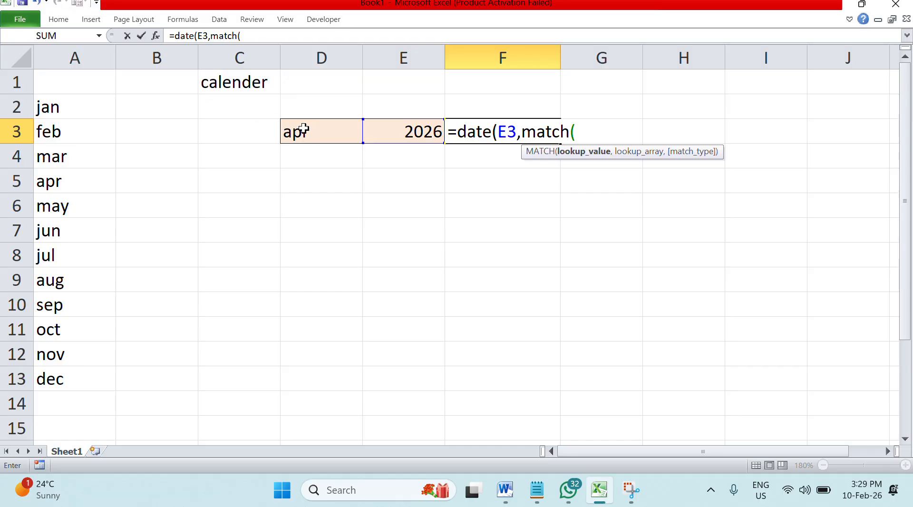
{"action": "left_click", "coordinate": [304, 131]}
{"action": "type", "text": ","}
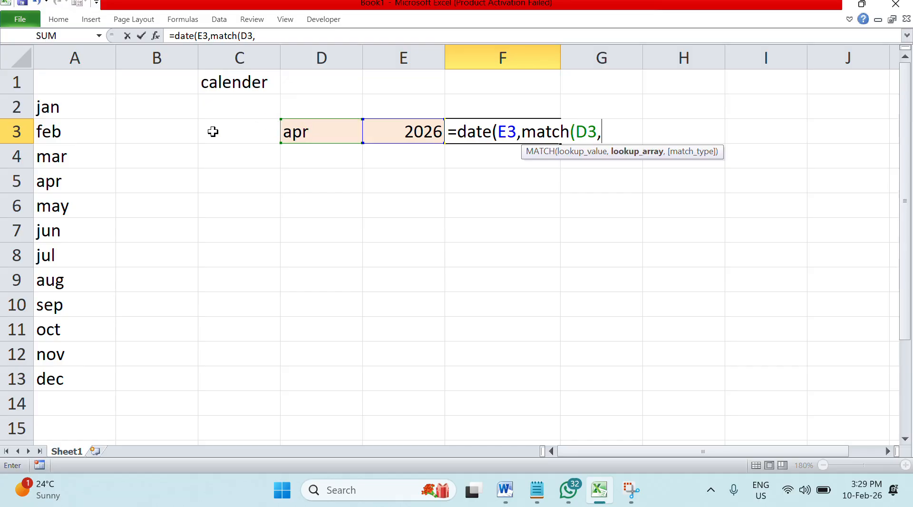
{"action": "left_click_drag", "start_coordinate": [48, 107], "coordinate": [71, 376]}
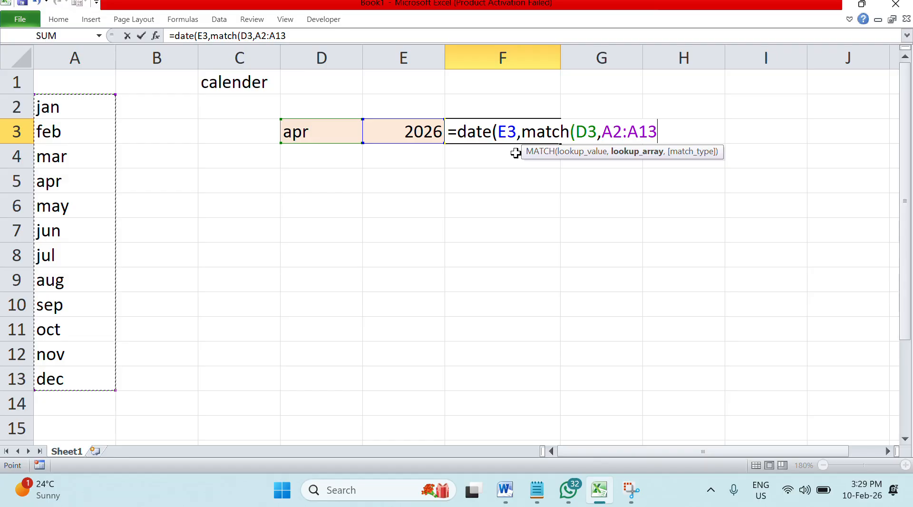
{"action": "type", "text": ",0)"}
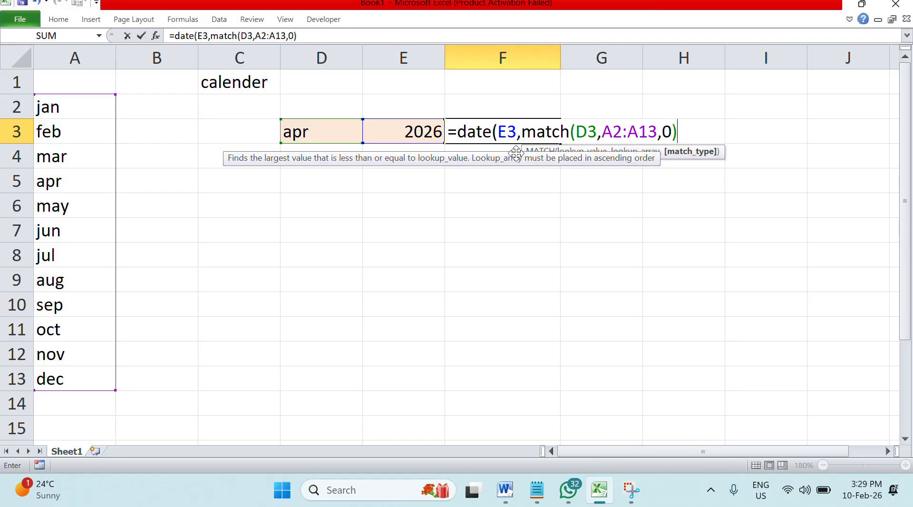
{"action": "type", "text": ","}
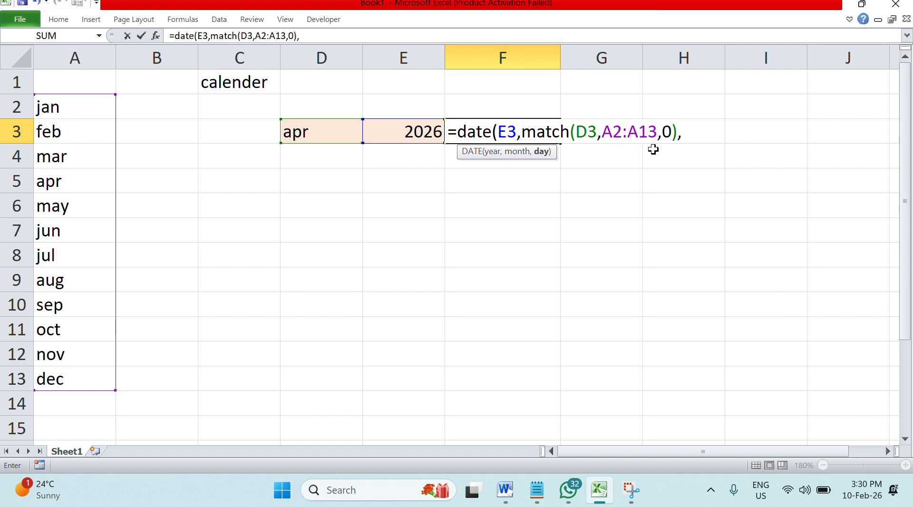
{"action": "type", "text": "1)"}
{"action": "key", "text": "Return"}
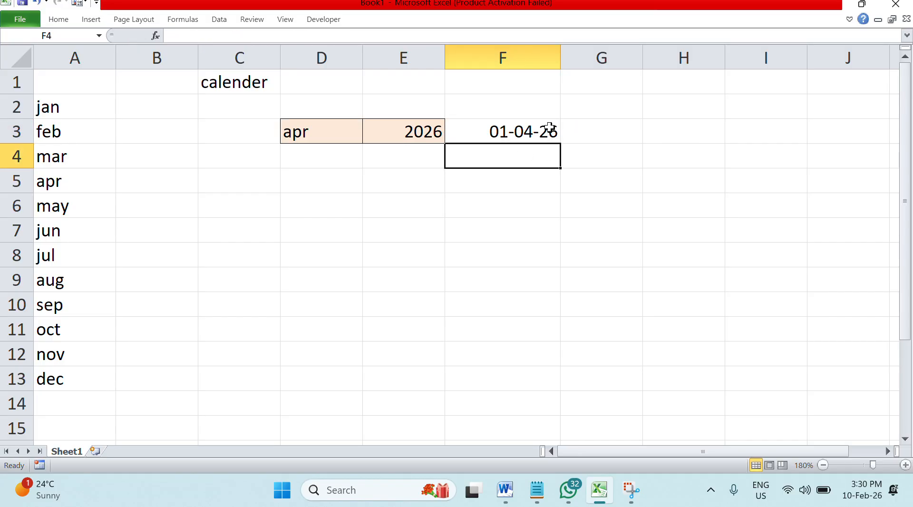
{"action": "double_click", "coordinate": [497, 125]}
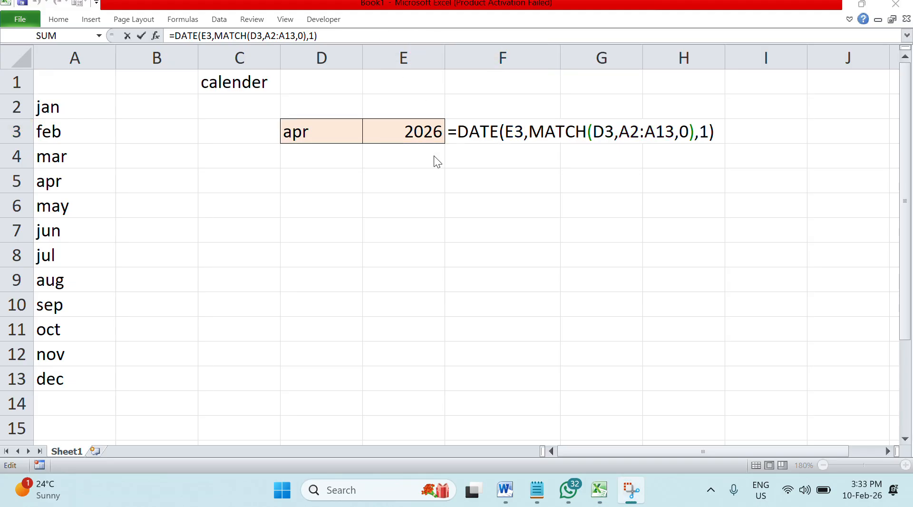
{"action": "left_click", "coordinate": [452, 132]}
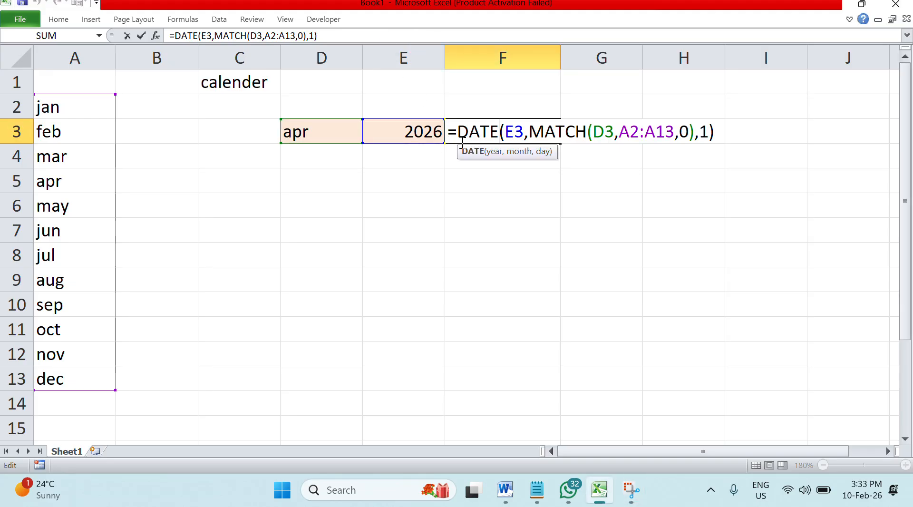
{"action": "left_click", "coordinate": [453, 132]}
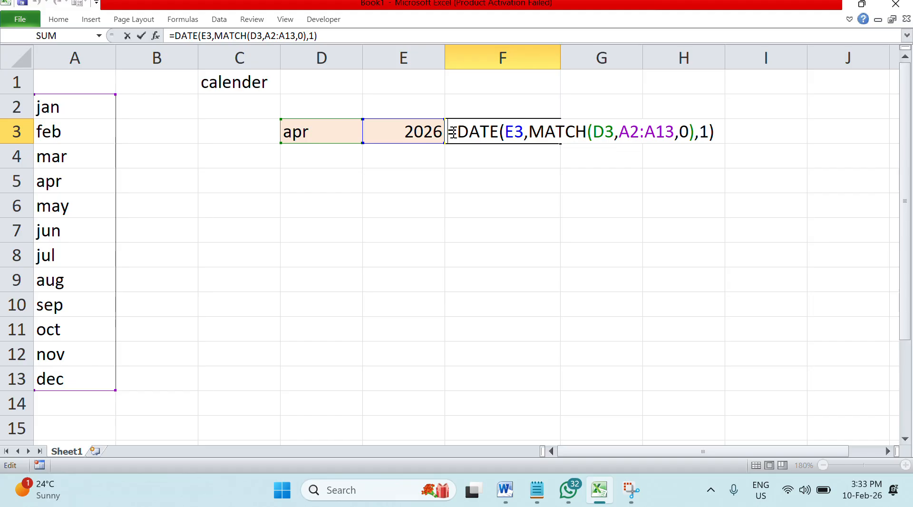
{"action": "key", "text": "Return"}
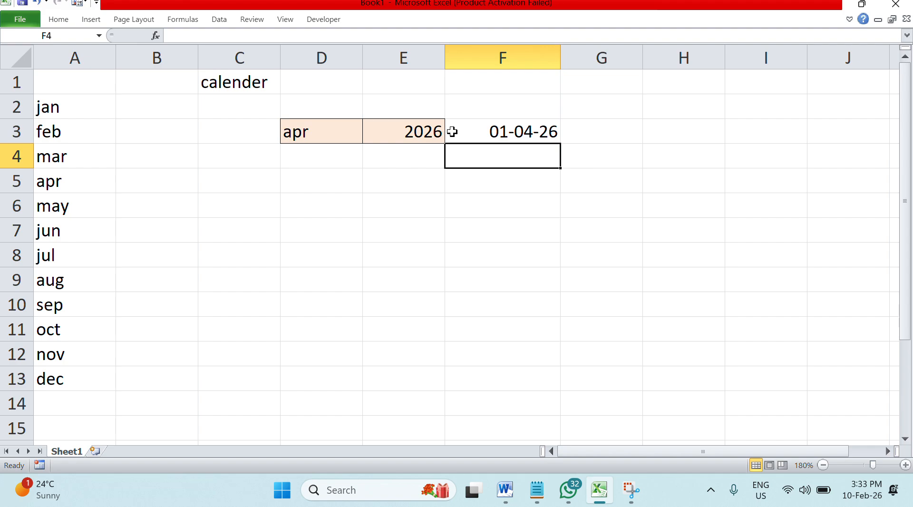
Step: Enter the formula =weekday(F3,2) in cell G3
{"action": "left_click", "coordinate": [608, 138]}
{"action": "type", "text": "=w"}
{"action": "type", "text": "e"}
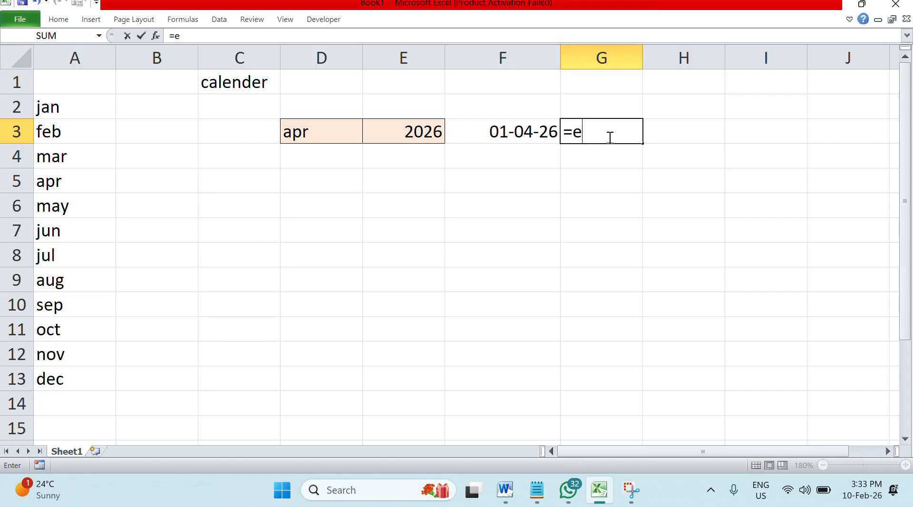
{"action": "key", "text": "BackSpace"}
{"action": "type", "text": "wee"}
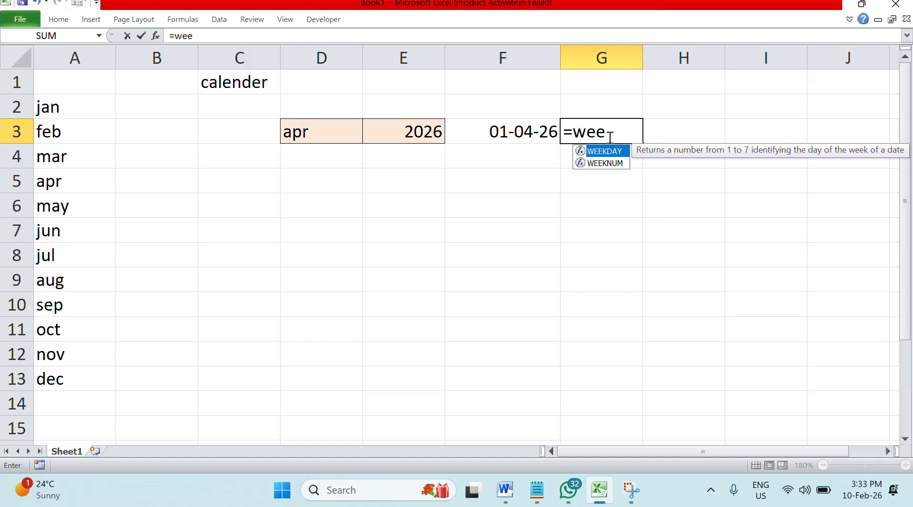
{"action": "type", "text": "day"}
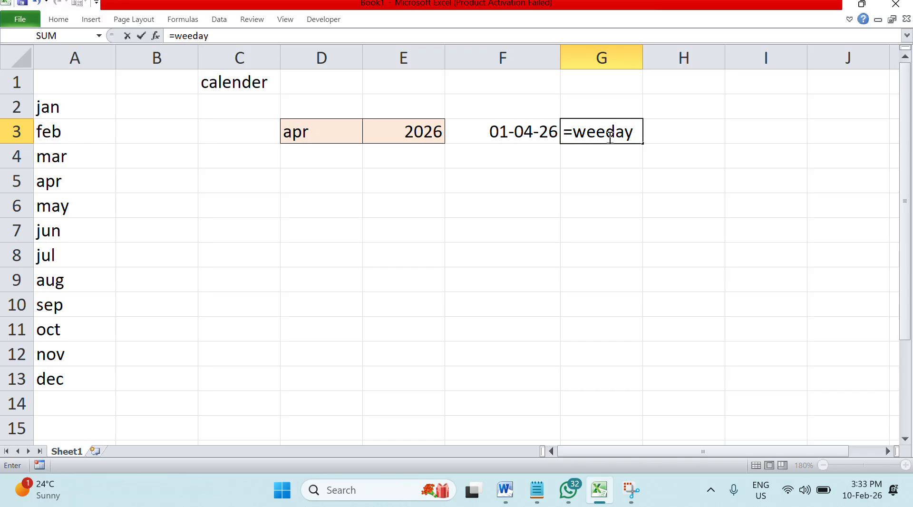
{"action": "key", "text": "BackSpace"}
{"action": "key", "text": "BackSpace"}
{"action": "key", "text": "BackSpace"}
{"action": "type", "text": "kday"}
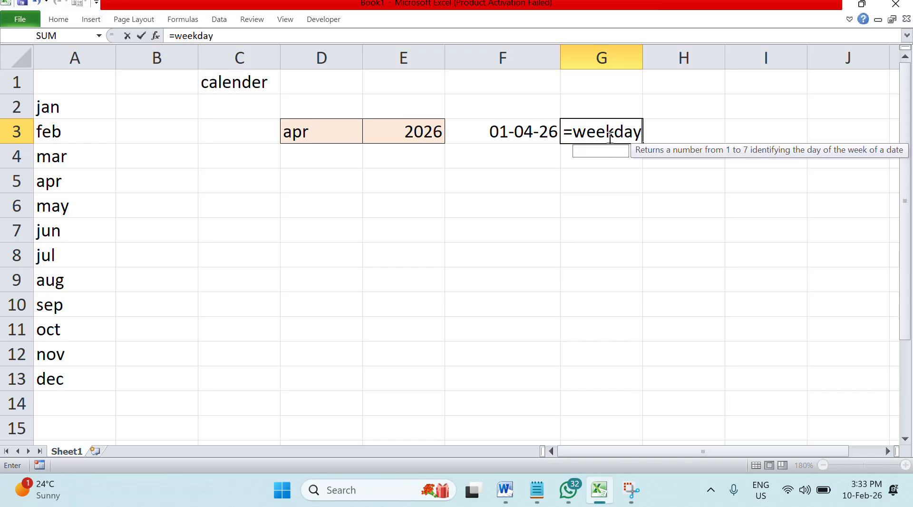
{"action": "type", "text": "("}
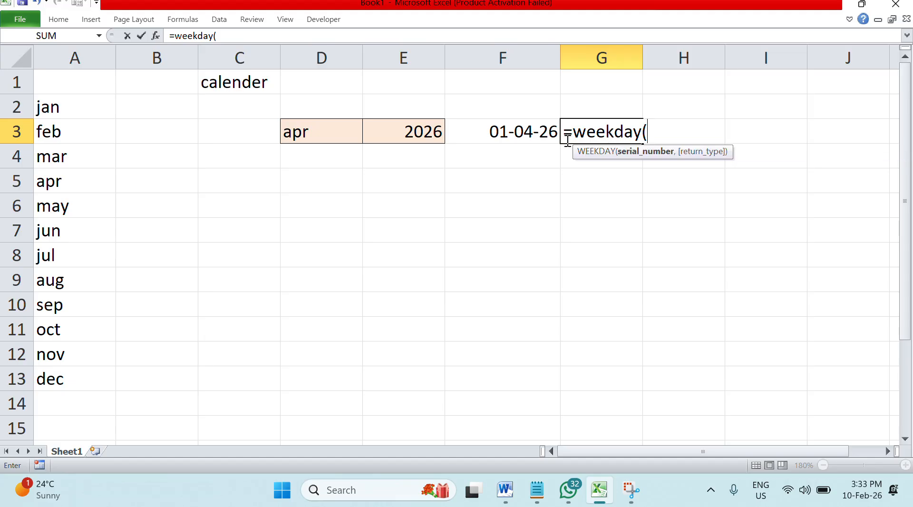
{"action": "left_click", "coordinate": [530, 131]}
{"action": "type", "text": ","}
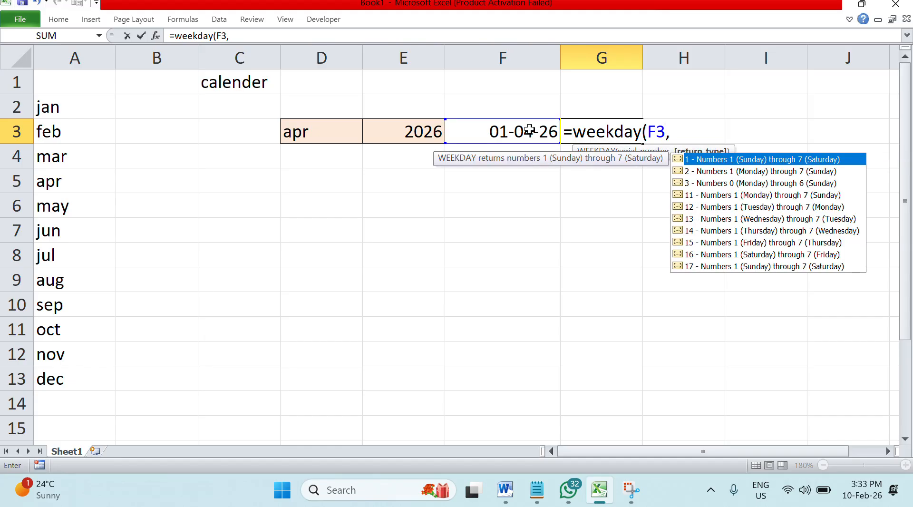
{"action": "type", "text": "2)"}
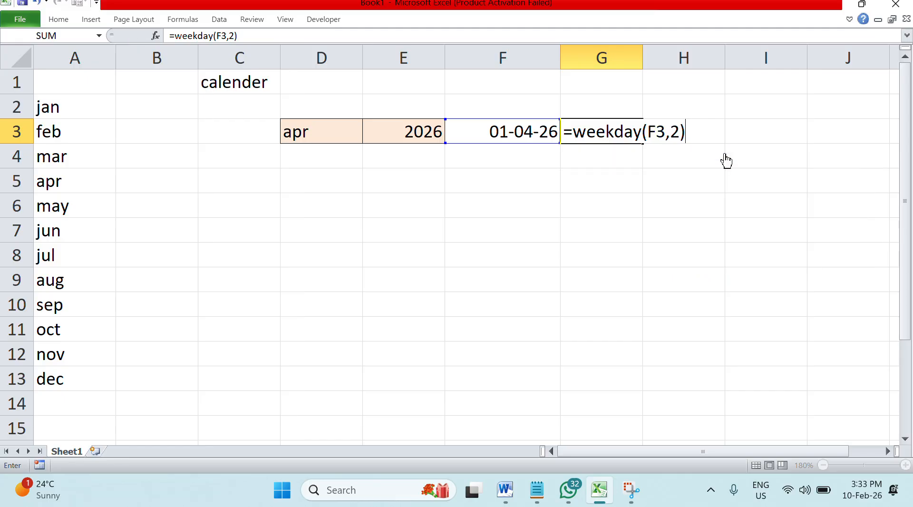
{"action": "key", "text": "Return"}
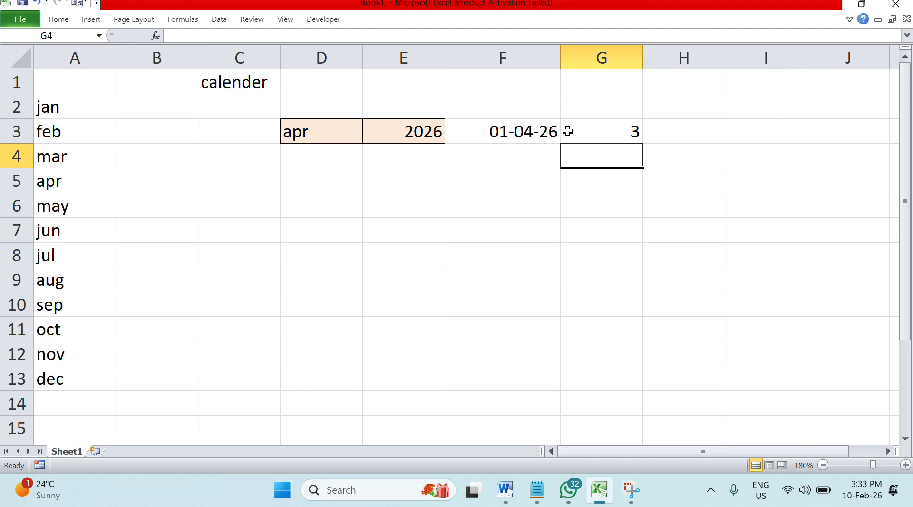
{"action": "double_click", "coordinate": [605, 132]}
{"action": "left_click", "coordinate": [570, 124]}
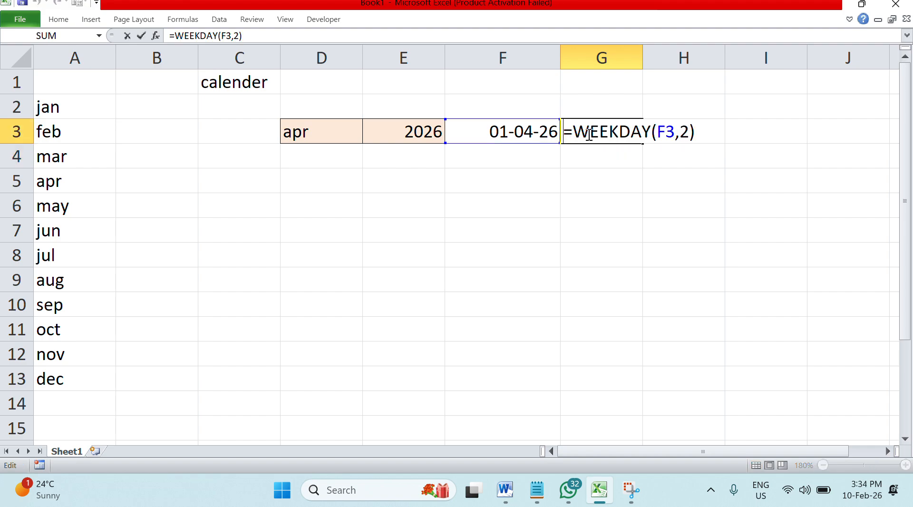
{"action": "left_click", "coordinate": [375, 18]}
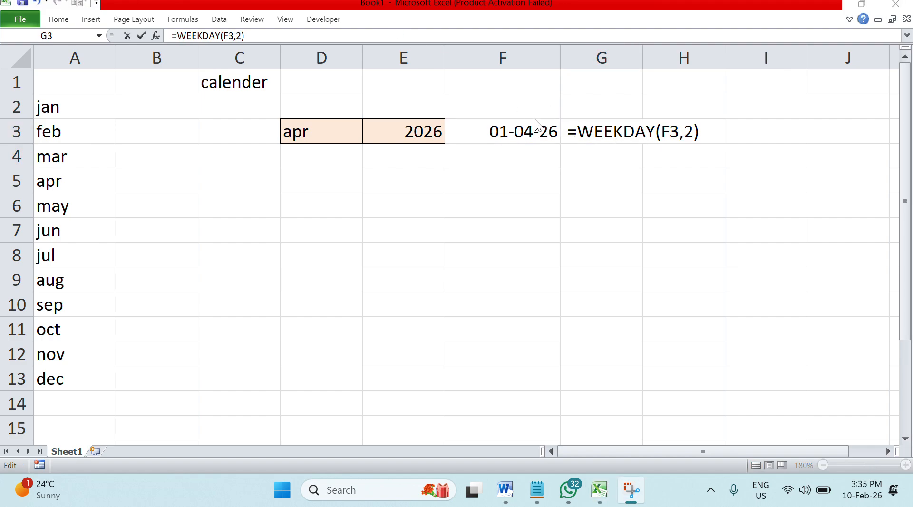
{"action": "left_click", "coordinate": [576, 141]}
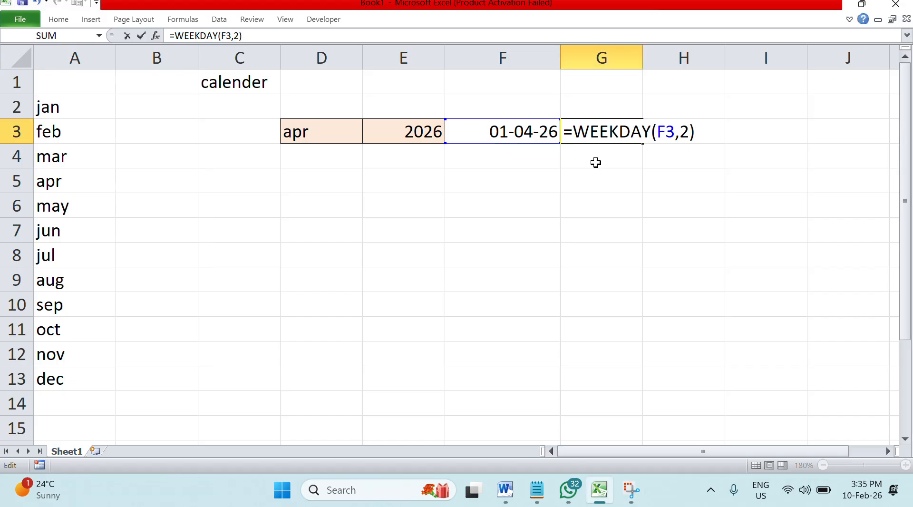
{"action": "key", "text": "Return"}
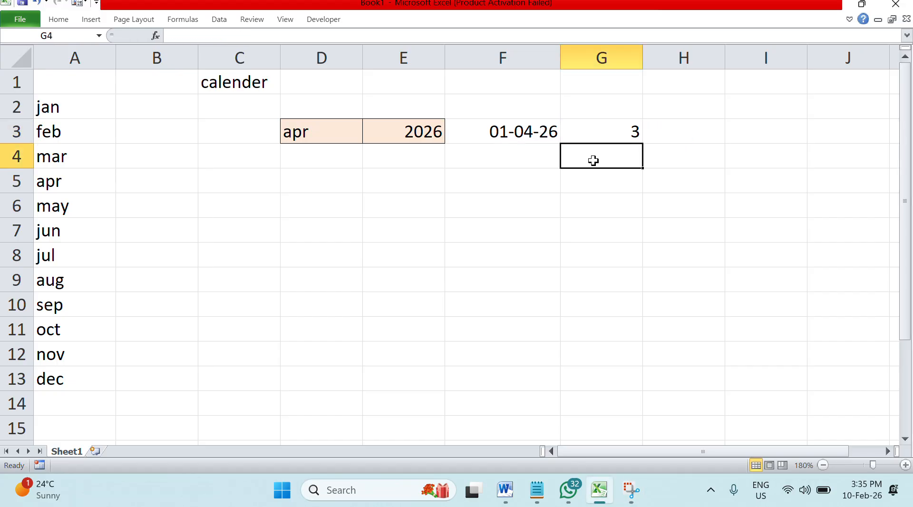
Step: Enter sun in cell B5 and fill the weekday series across to sat in H5
{"action": "left_click", "coordinate": [151, 188]}
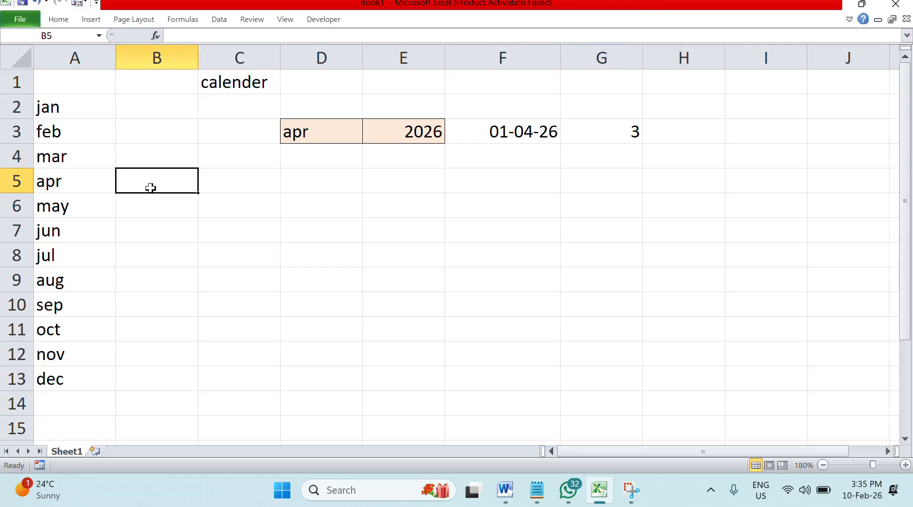
{"action": "type", "text": "sun"}
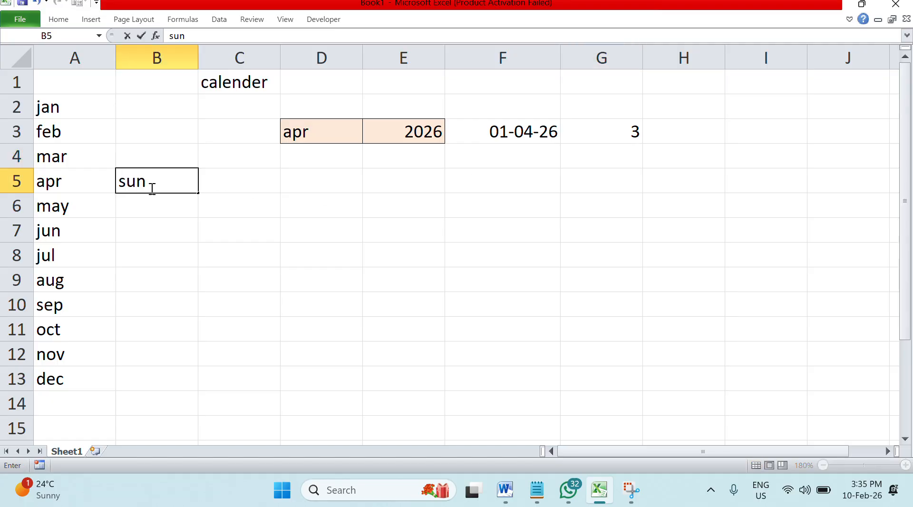
{"action": "left_click", "coordinate": [290, 288]}
{"action": "left_click_drag", "start_coordinate": [165, 189], "coordinate": [741, 181]}
{"action": "left_click", "coordinate": [747, 278]}
{"action": "left_click", "coordinate": [180, 175]}
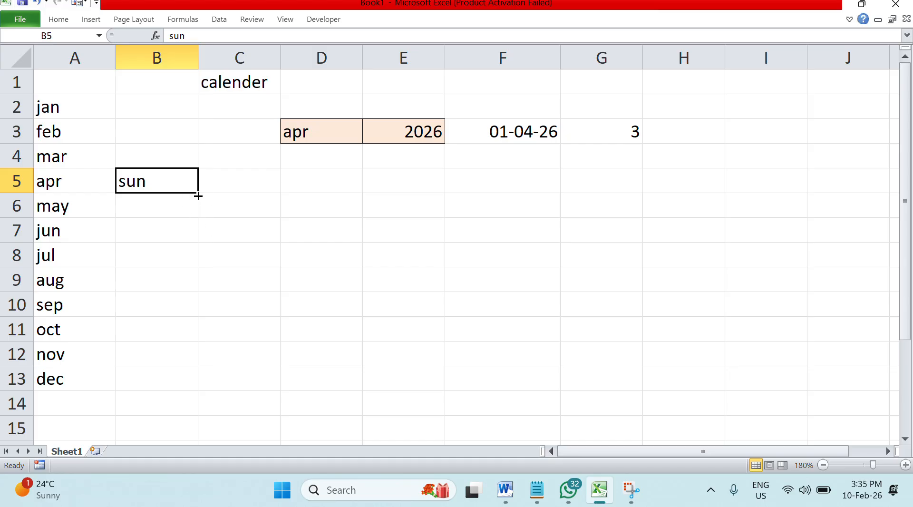
{"action": "left_click_drag", "start_coordinate": [200, 192], "coordinate": [494, 193]}
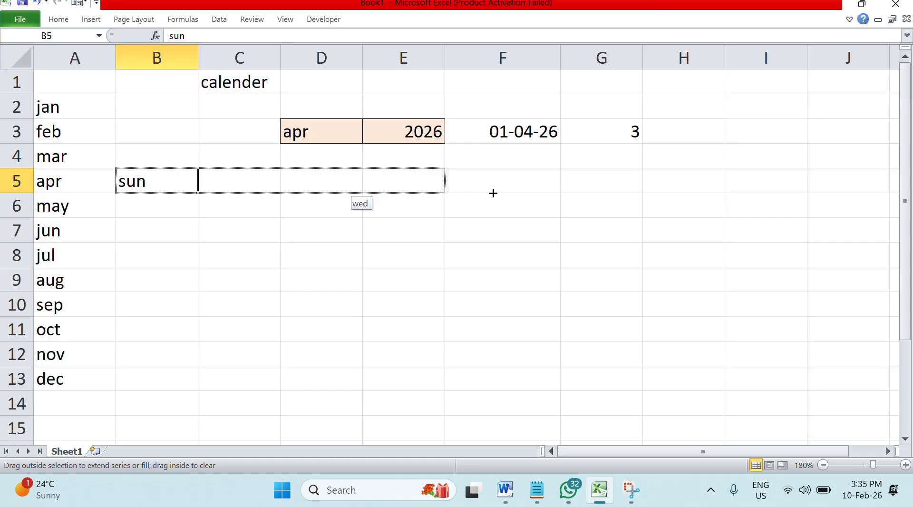
{"action": "left_click_drag", "start_coordinate": [493, 193], "coordinate": [694, 178]}
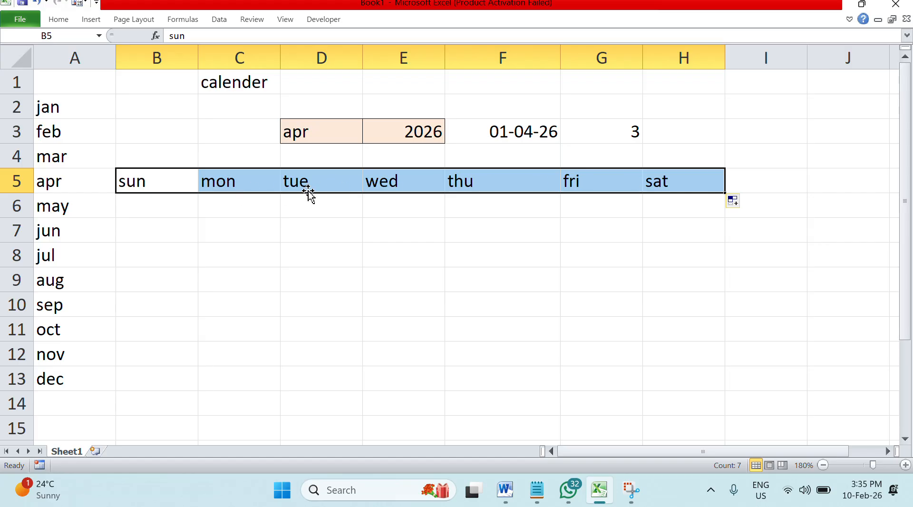
{"action": "left_click", "coordinate": [599, 224]}
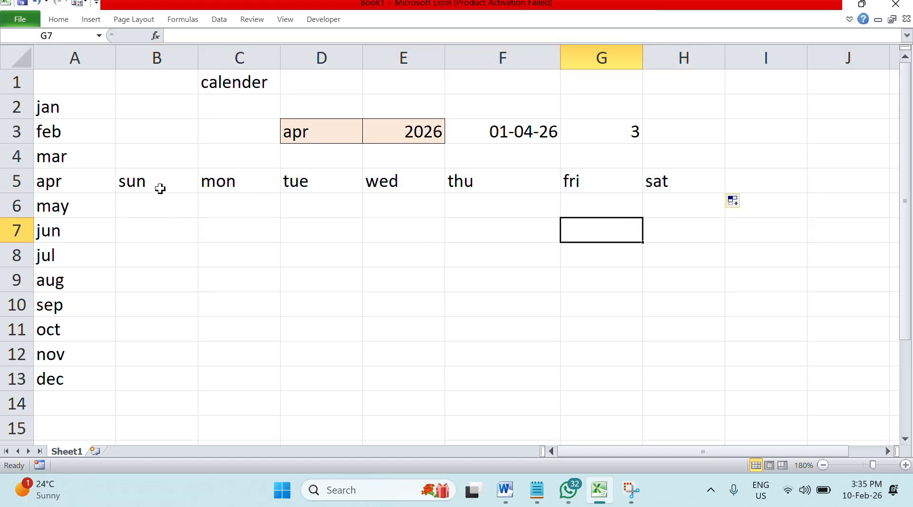
Step: Apply all borders to the weekday headers in B5:H5
{"action": "left_click_drag", "start_coordinate": [160, 189], "coordinate": [682, 180]}
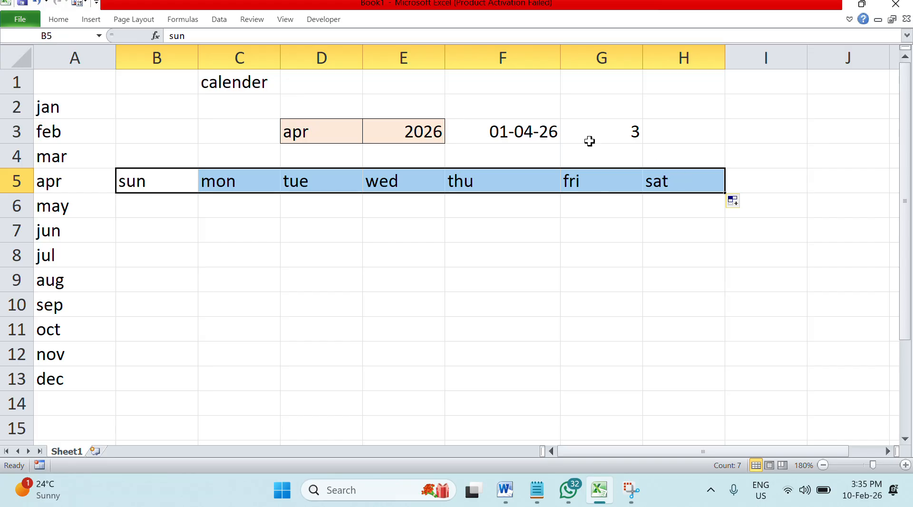
{"action": "left_click", "coordinate": [59, 19]}
{"action": "left_click", "coordinate": [193, 112]}
{"action": "left_click", "coordinate": [296, 284]}
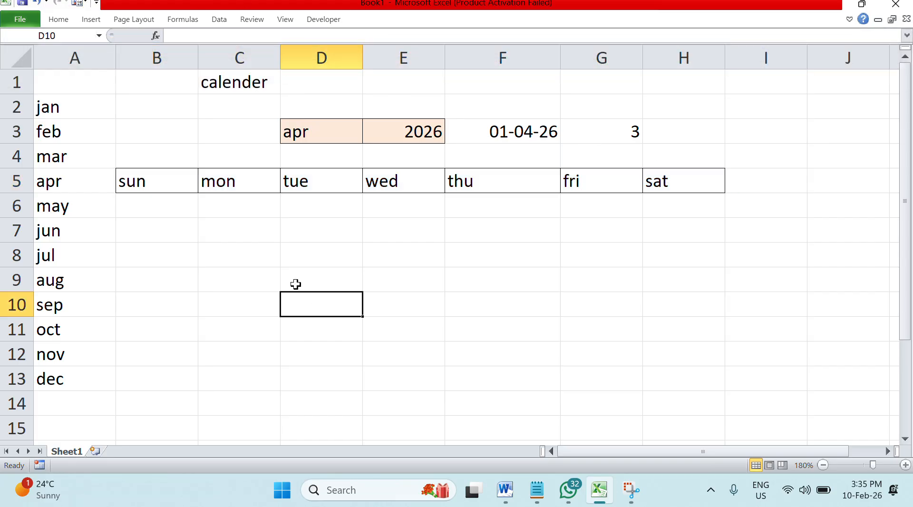
Step: Give the weekday headers in B5:H5 an orange fill, darker than the one on D3:E3, and centre their text
{"action": "left_click_drag", "start_coordinate": [168, 180], "coordinate": [646, 178]}
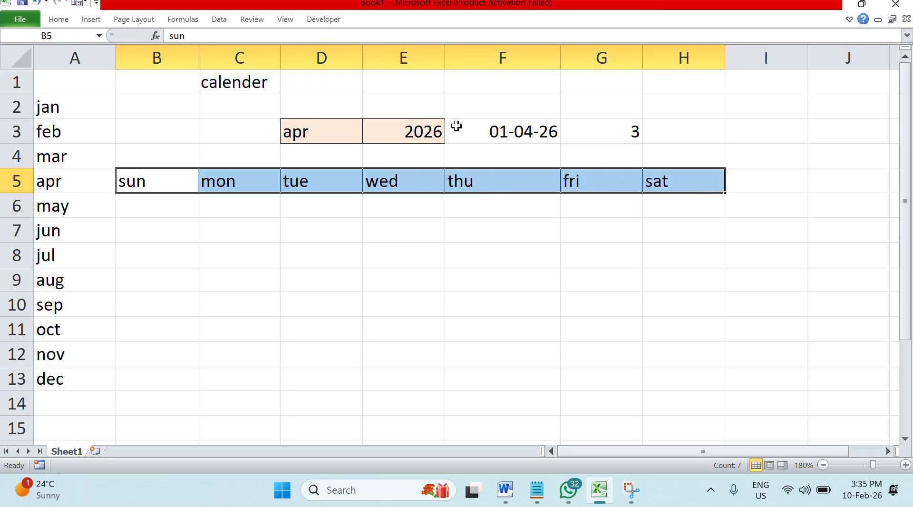
{"action": "left_click", "coordinate": [46, 21]}
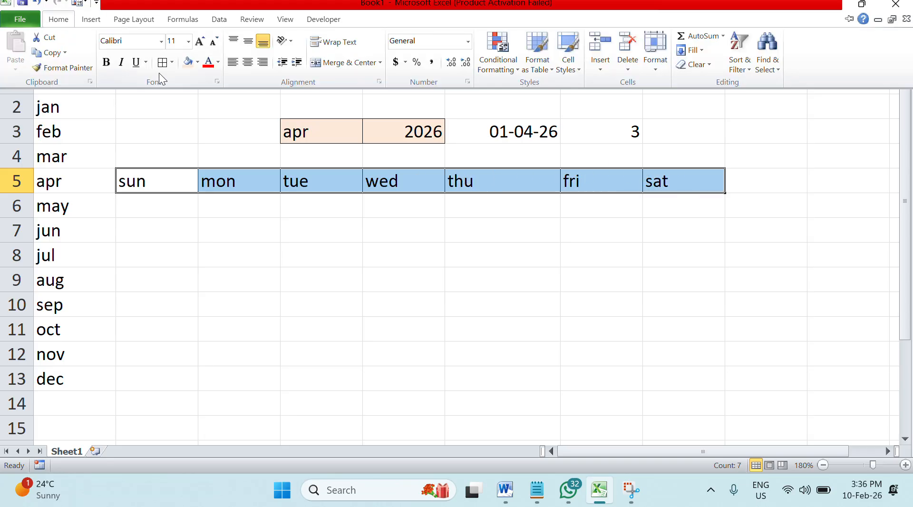
{"action": "left_click", "coordinate": [197, 62]}
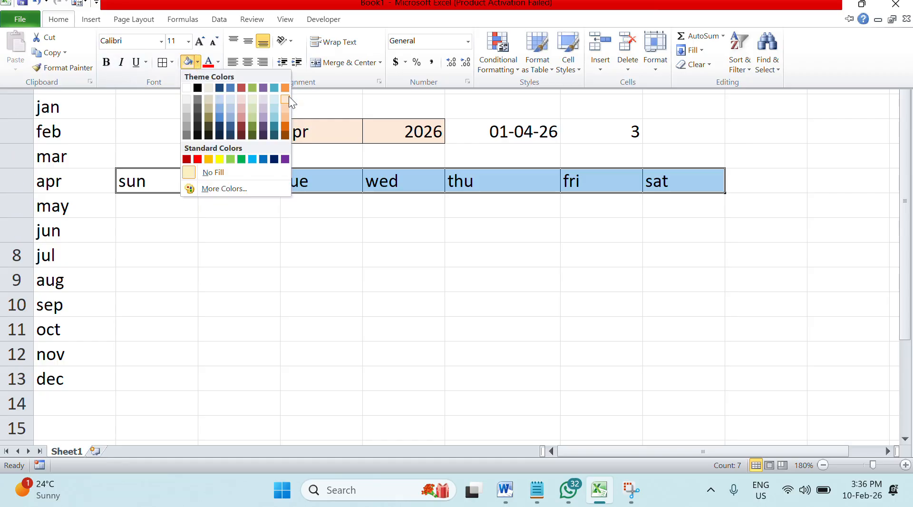
{"action": "left_click", "coordinate": [284, 119]}
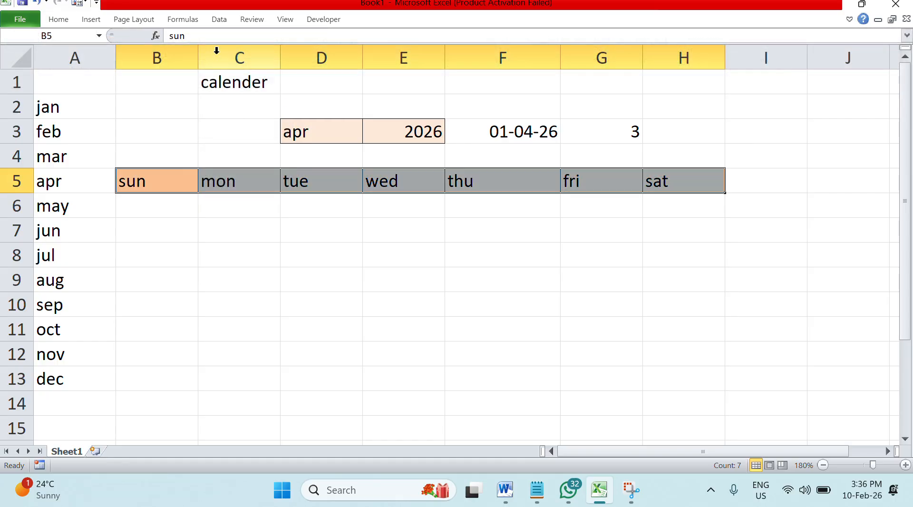
{"action": "left_click", "coordinate": [54, 21]}
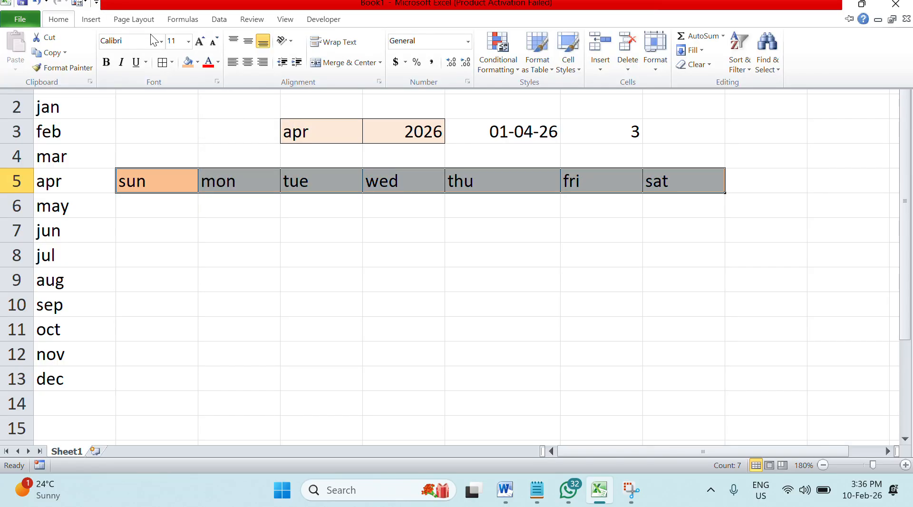
{"action": "left_click", "coordinate": [248, 62]}
{"action": "left_click", "coordinate": [397, 278]}
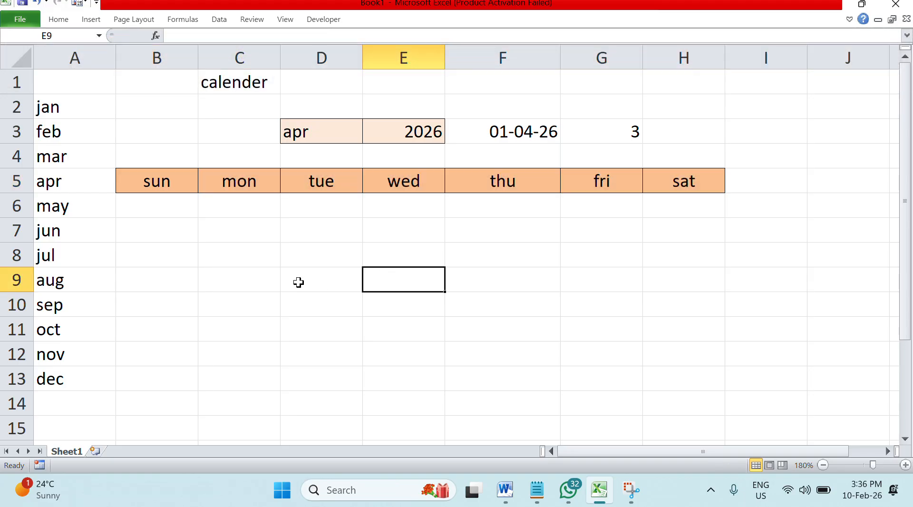
Step: Enter the formula =F3-G3 in cell B6 for the first Sunday of the calendar grid
{"action": "left_click", "coordinate": [147, 204]}
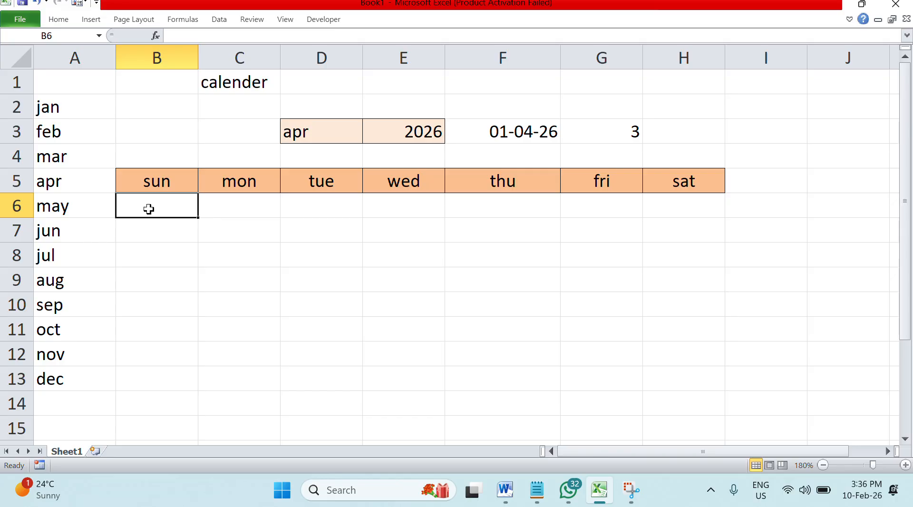
{"action": "type", "text": "="}
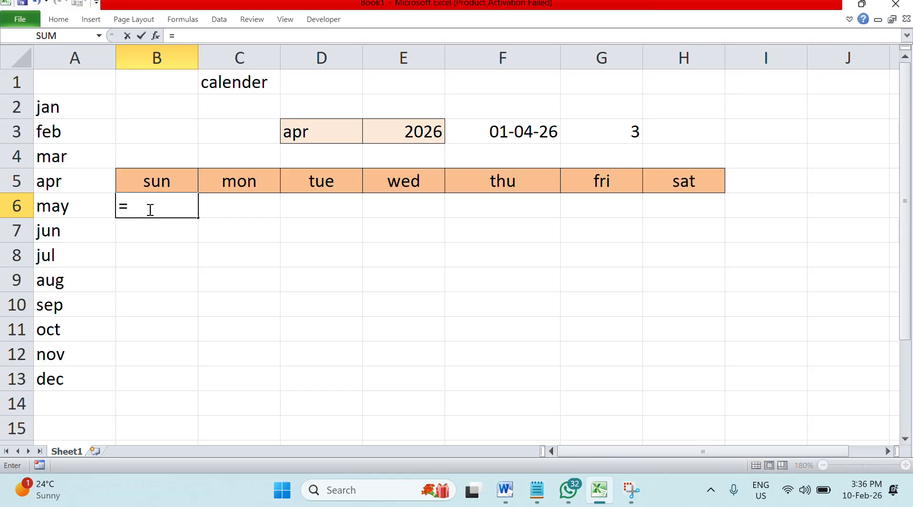
{"action": "left_click", "coordinate": [504, 131]}
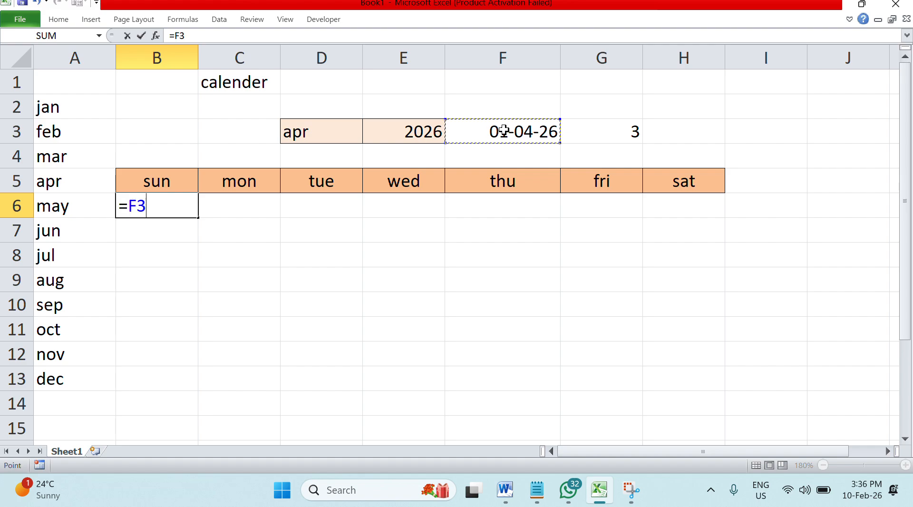
{"action": "type", "text": "-"}
{"action": "left_click", "coordinate": [622, 132]}
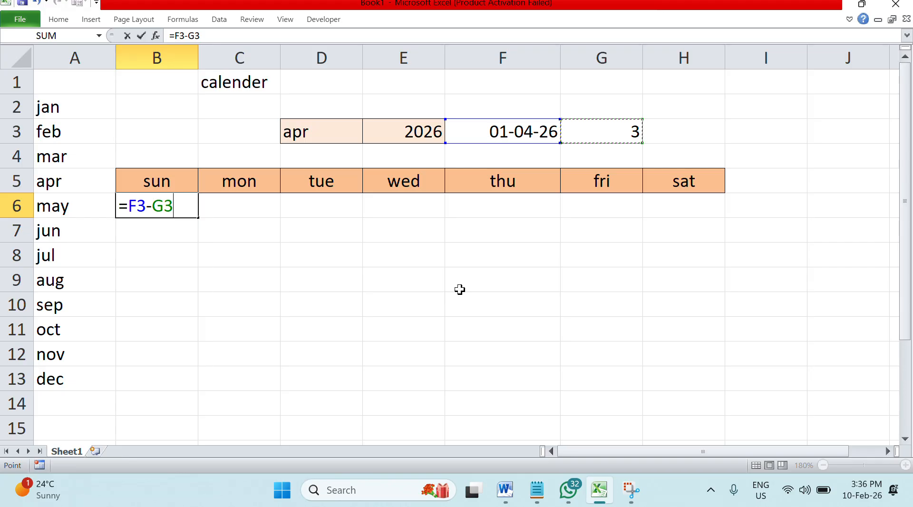
{"action": "key", "text": "Return"}
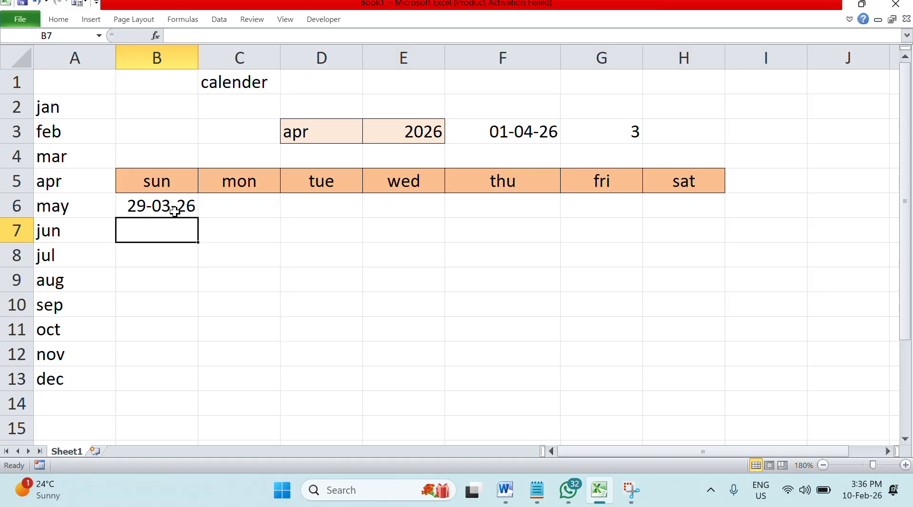
{"action": "double_click", "coordinate": [172, 208]}
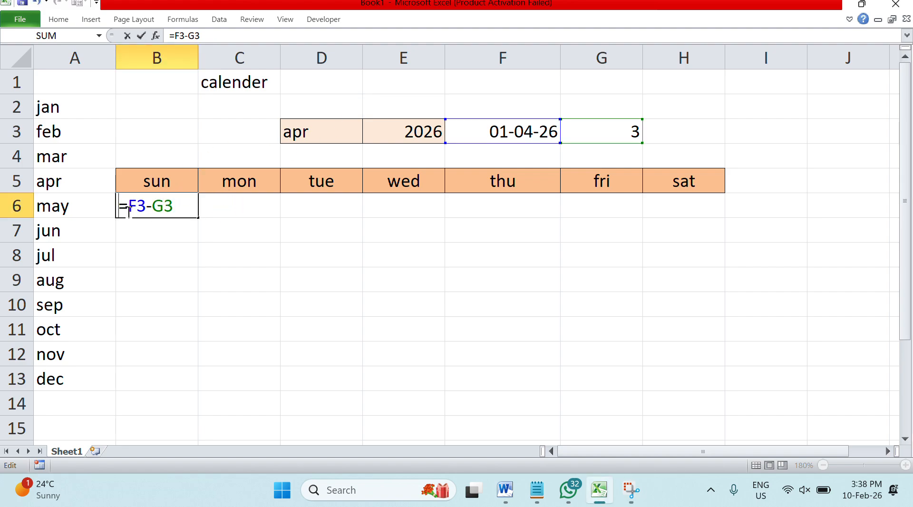
{"action": "key", "text": "Return"}
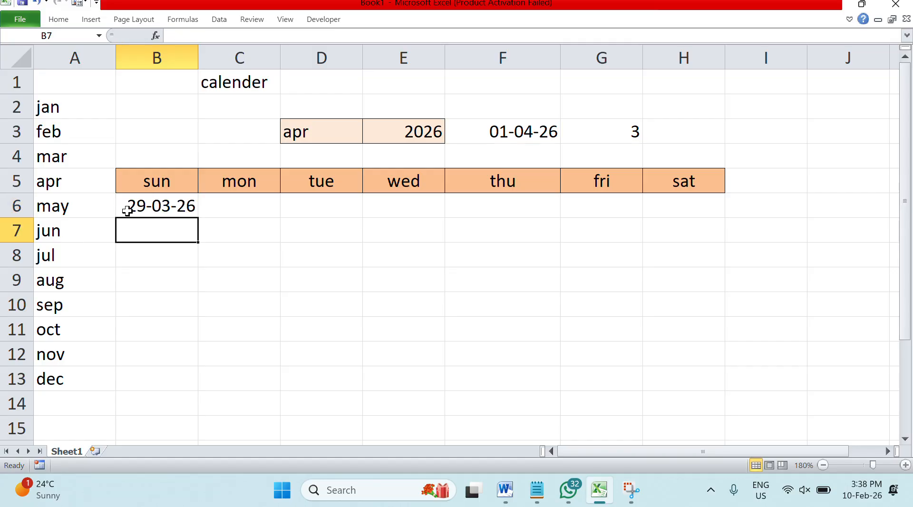
Step: Enter the formula =B6+1 in cell C6 under the mon header
{"action": "left_click", "coordinate": [229, 213]}
{"action": "type", "text": "="}
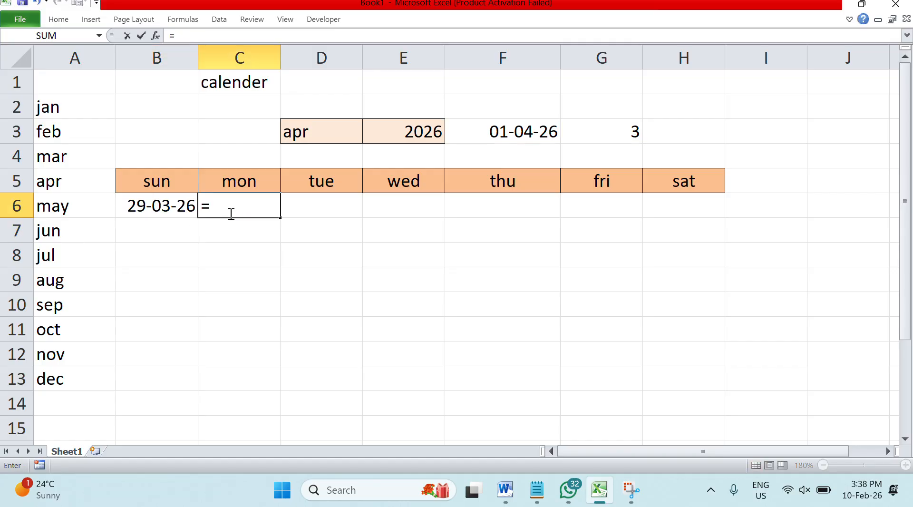
{"action": "left_click", "coordinate": [160, 206]}
{"action": "type", "text": "+1"}
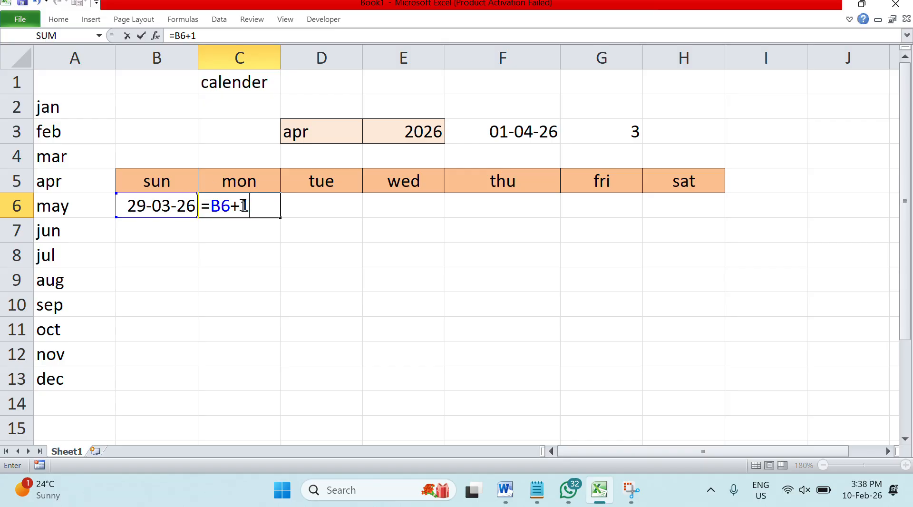
{"action": "left_click", "coordinate": [285, 250]}
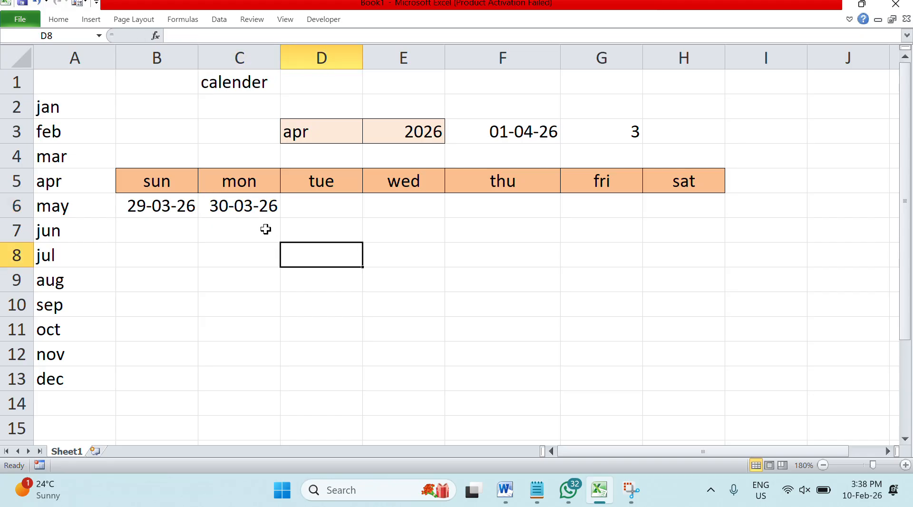
{"action": "left_click", "coordinate": [243, 205]}
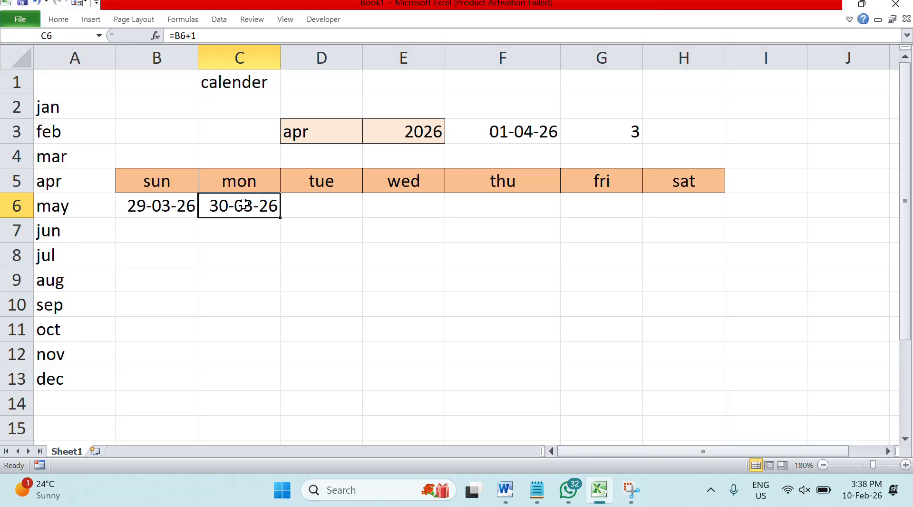
{"action": "double_click", "coordinate": [243, 204]}
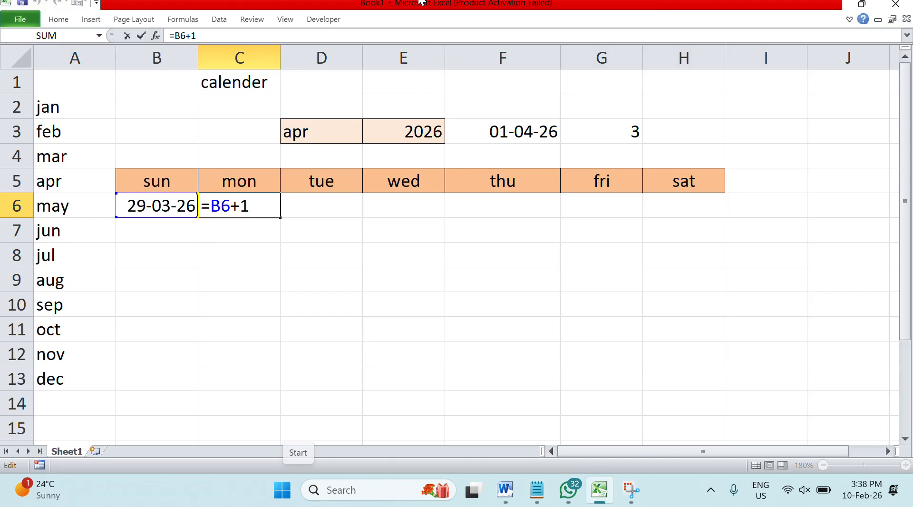
{"action": "key", "text": "Return"}
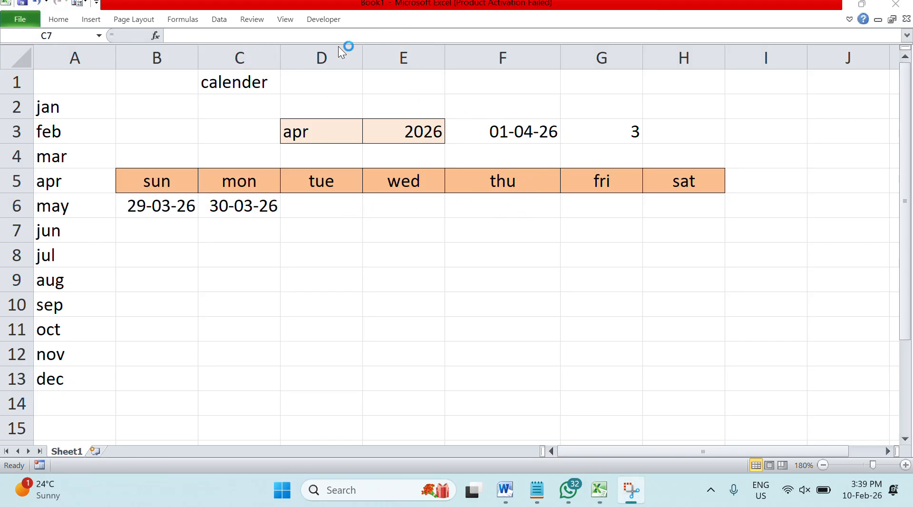
{"action": "left_click", "coordinate": [257, 205]}
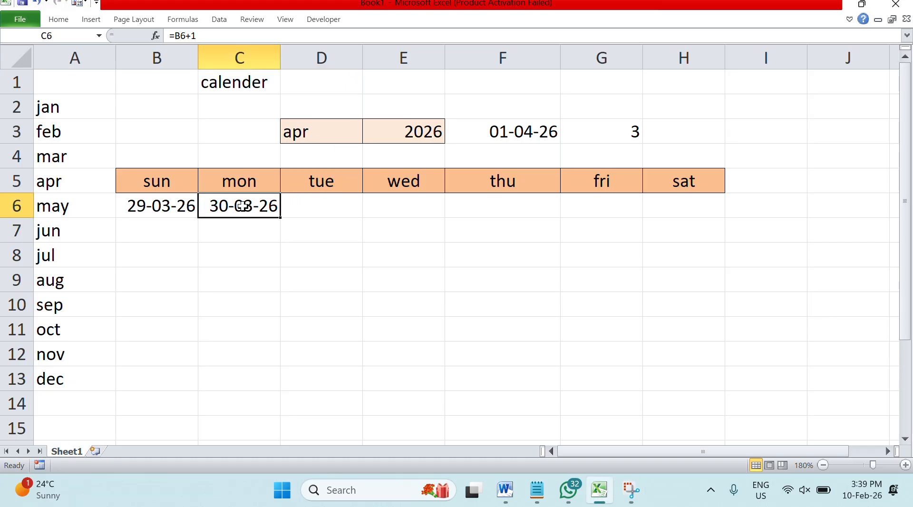
{"action": "left_click_drag", "start_coordinate": [282, 217], "coordinate": [698, 201]}
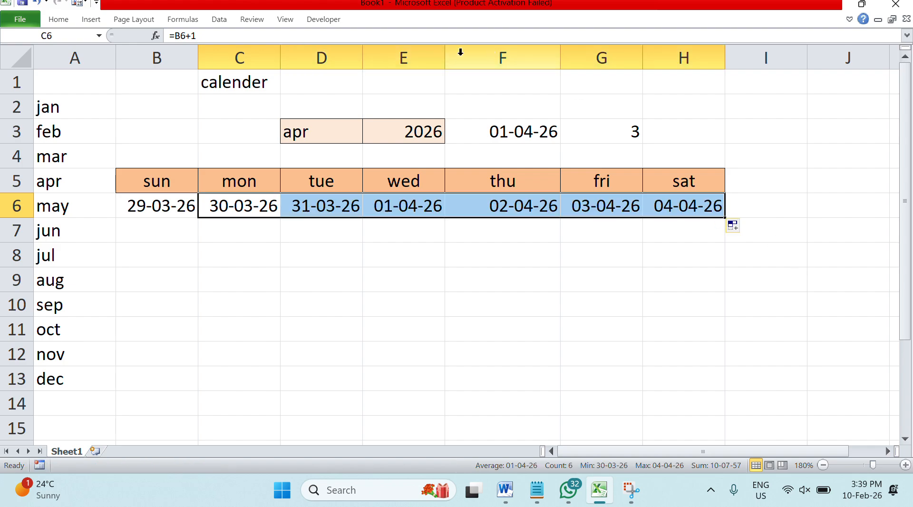
{"action": "left_click", "coordinate": [382, 17]}
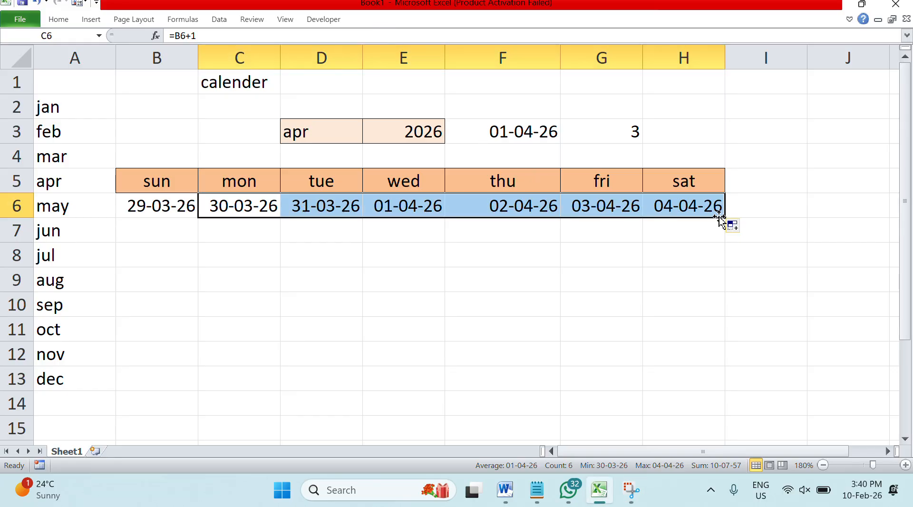
{"action": "left_click_drag", "start_coordinate": [722, 216], "coordinate": [284, 217]}
{"action": "left_click", "coordinate": [289, 269]}
{"action": "double_click", "coordinate": [259, 209]}
{"action": "left_click", "coordinate": [310, 285]}
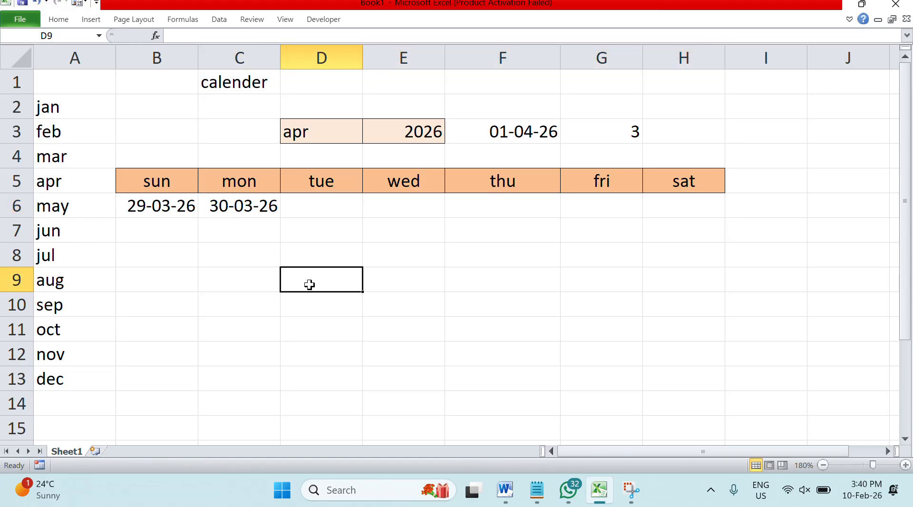
Step: Fill the formula in C6 across to H6 and extend C6:H6 down to row 12
{"action": "left_click", "coordinate": [268, 211]}
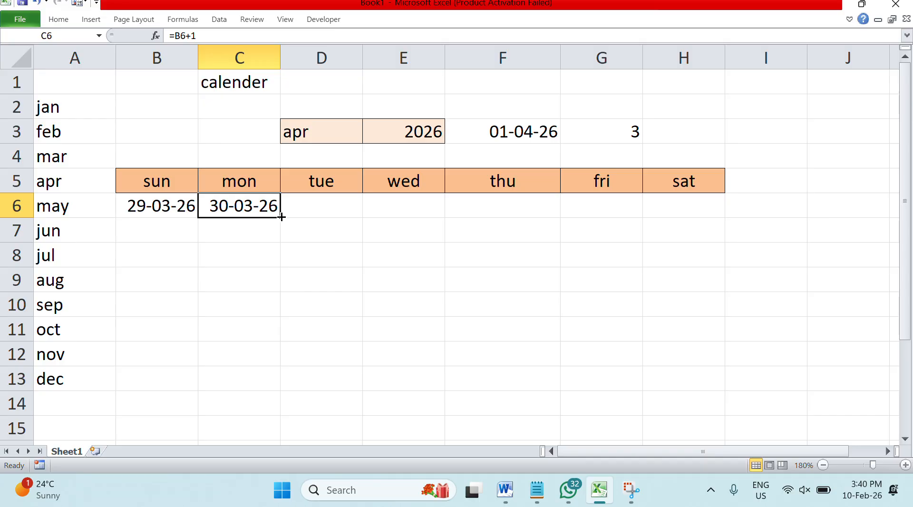
{"action": "left_click_drag", "start_coordinate": [282, 217], "coordinate": [691, 209]}
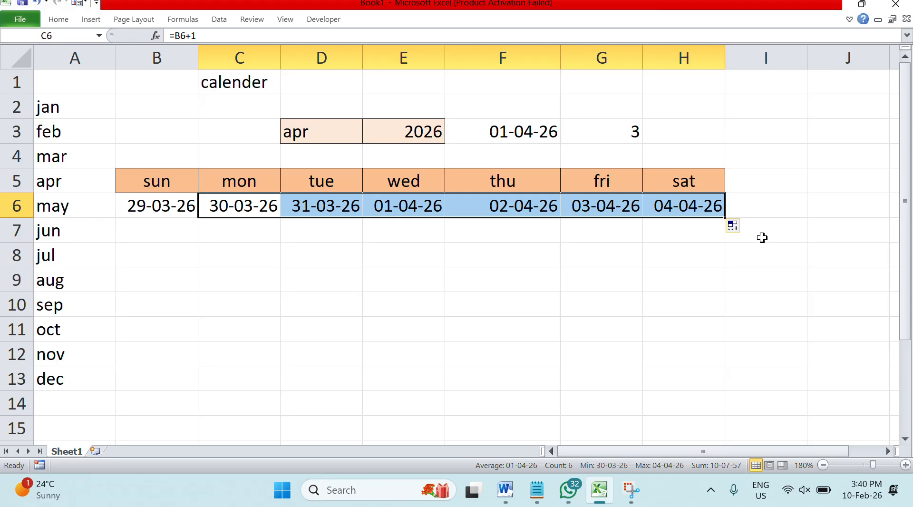
{"action": "scroll", "coordinate": [761, 235], "scroll_direction": "down", "scroll_amount": 1}
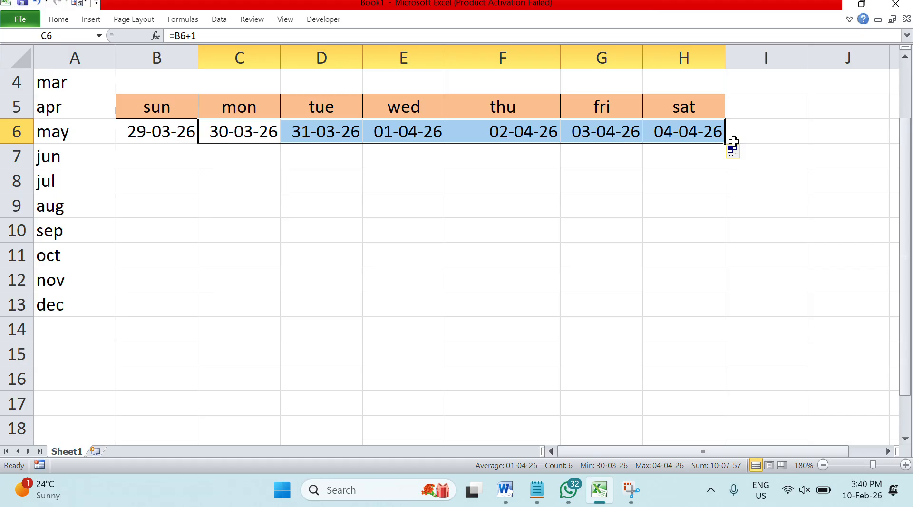
{"action": "left_click_drag", "start_coordinate": [724, 143], "coordinate": [721, 285]}
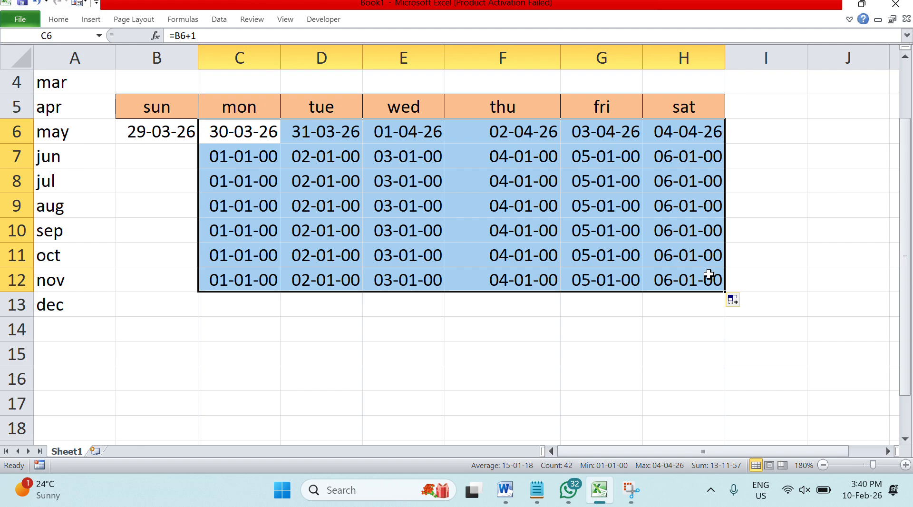
Step: Enter the formula =H6+1 in cell B7 to start the second week under the sun header
{"action": "left_click", "coordinate": [763, 234]}
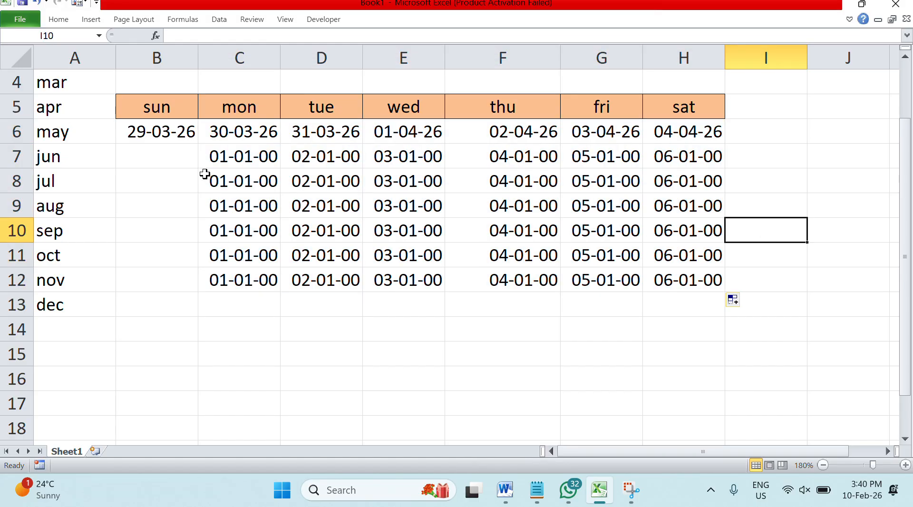
{"action": "left_click", "coordinate": [124, 160]}
{"action": "type", "text": "="}
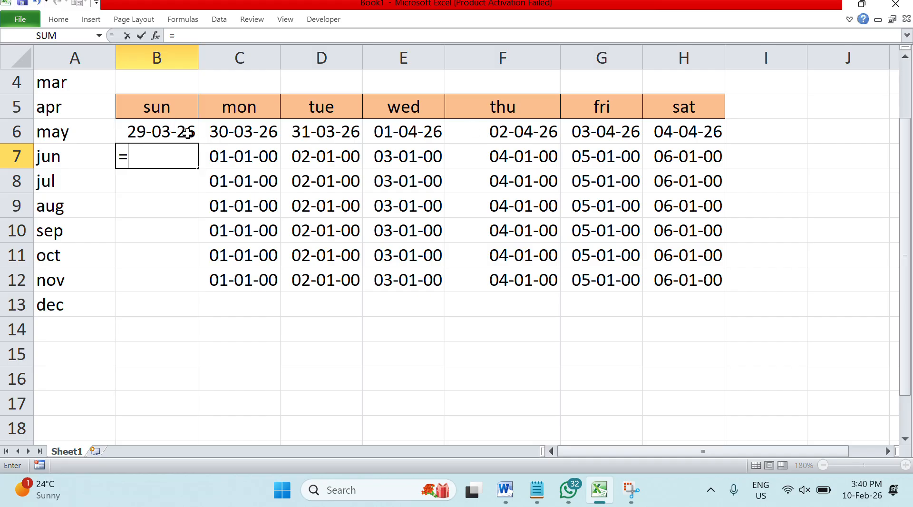
{"action": "left_click", "coordinate": [698, 136]}
{"action": "type", "text": "+1"}
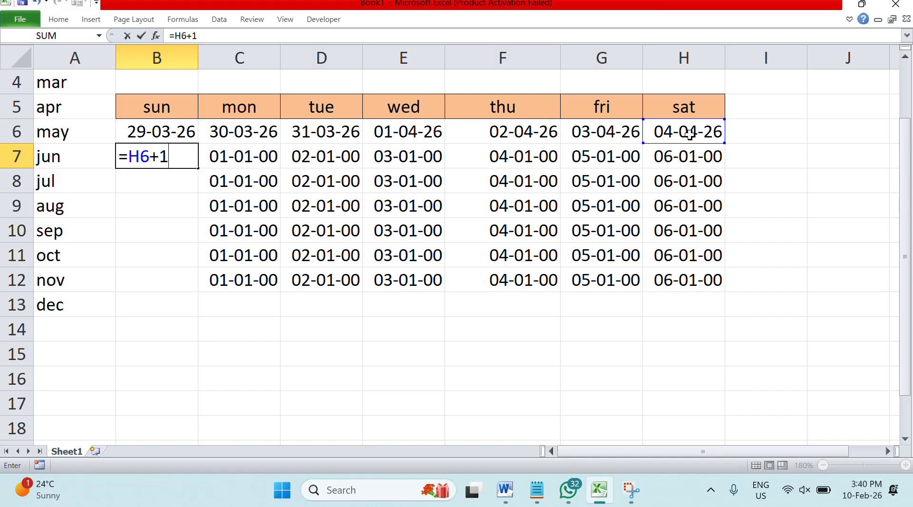
{"action": "key", "text": "Return"}
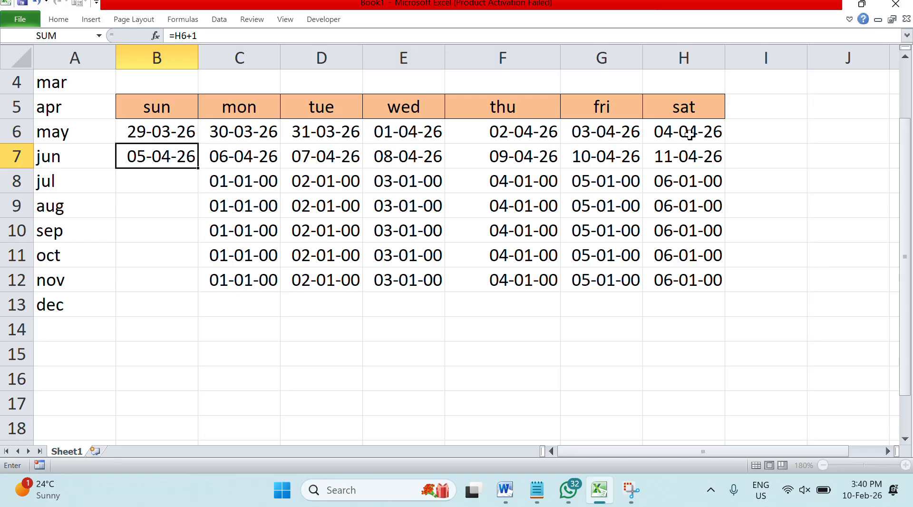
Step: Fill the formula in B7 down the sun column to row 12
{"action": "left_click", "coordinate": [180, 160]}
{"action": "left_click_drag", "start_coordinate": [197, 169], "coordinate": [196, 298]}
{"action": "left_click", "coordinate": [451, 339]}
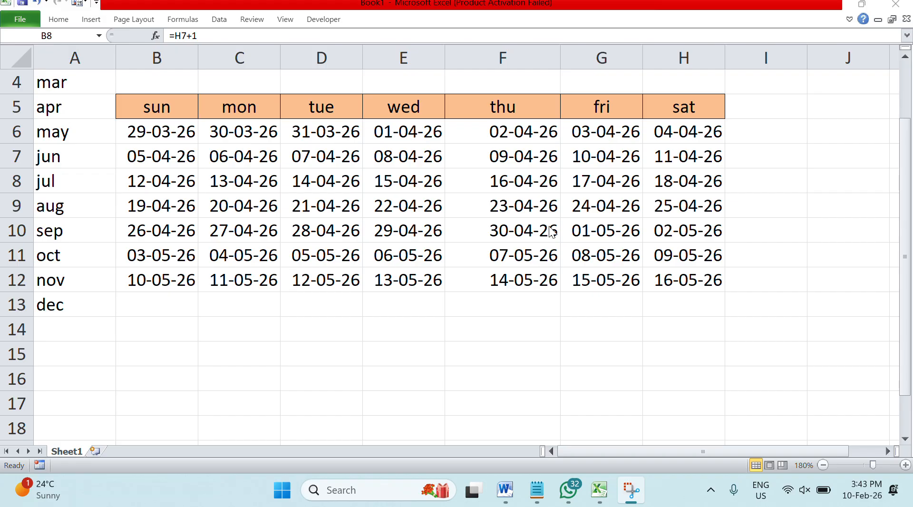
{"action": "left_click", "coordinate": [743, 269]}
{"action": "left_click", "coordinate": [693, 281]}
{"action": "scroll", "coordinate": [693, 280], "scroll_direction": "up", "scroll_amount": 1}
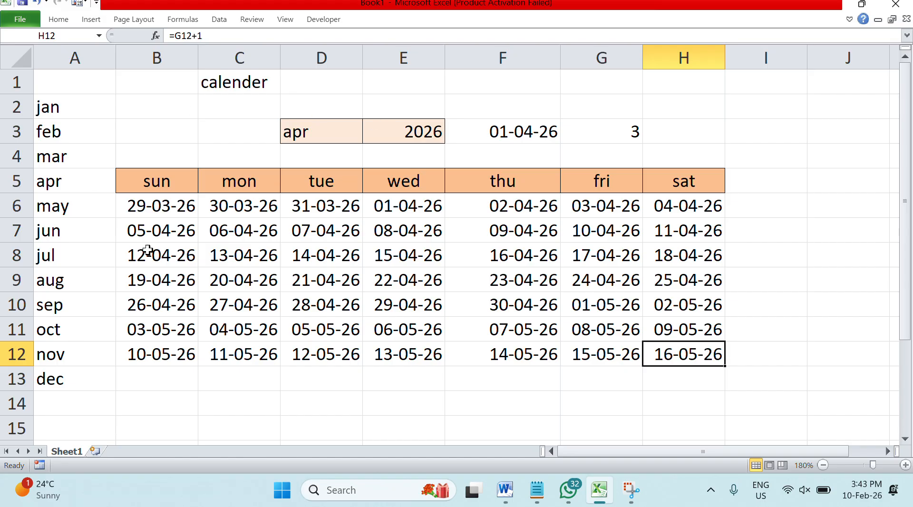
Step: Select the dates in B6:H12 and write the note "ctrl+1" in a new Notepad tab
{"action": "left_click_drag", "start_coordinate": [157, 208], "coordinate": [676, 341]}
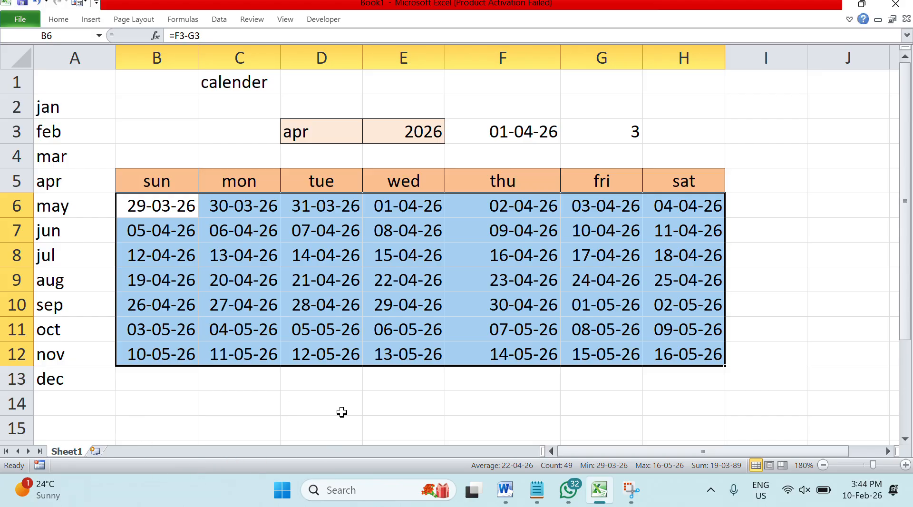
{"action": "left_click", "coordinate": [534, 501]}
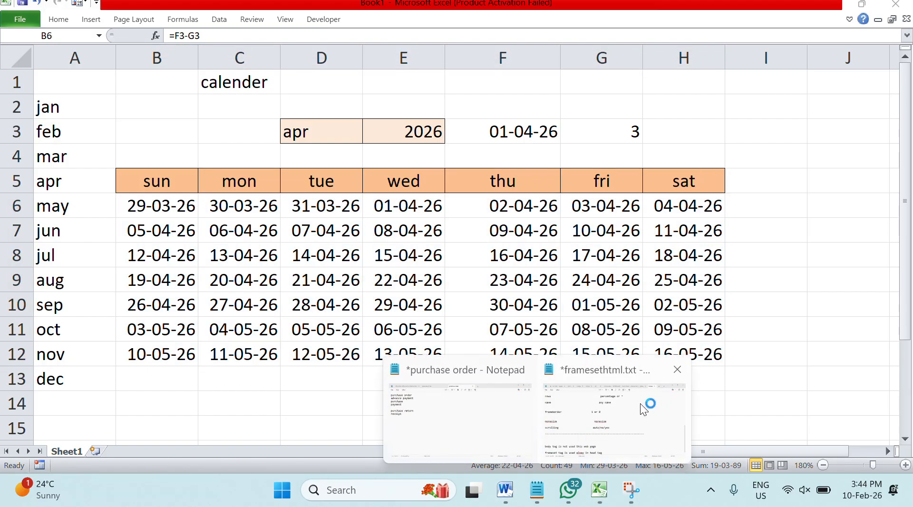
{"action": "left_click", "coordinate": [640, 403]}
{"action": "left_click", "coordinate": [763, 13]}
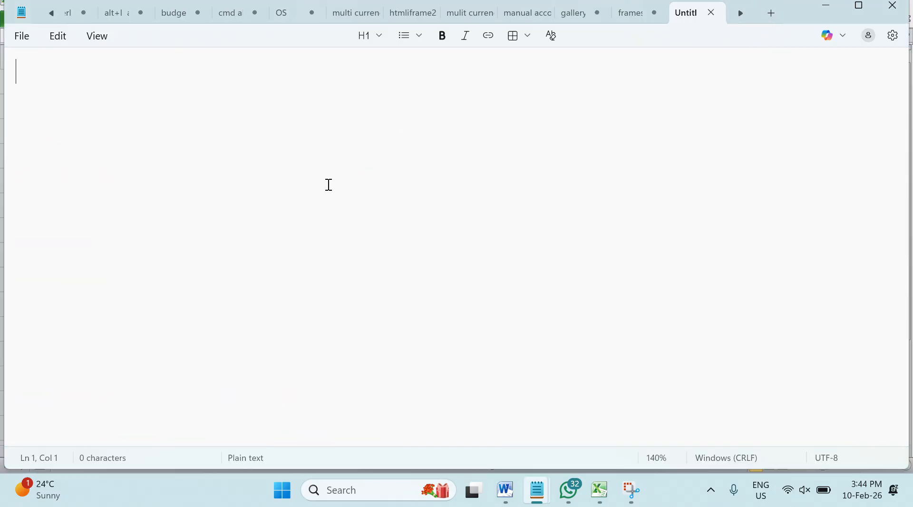
{"action": "type", "text": "ctrl+!"}
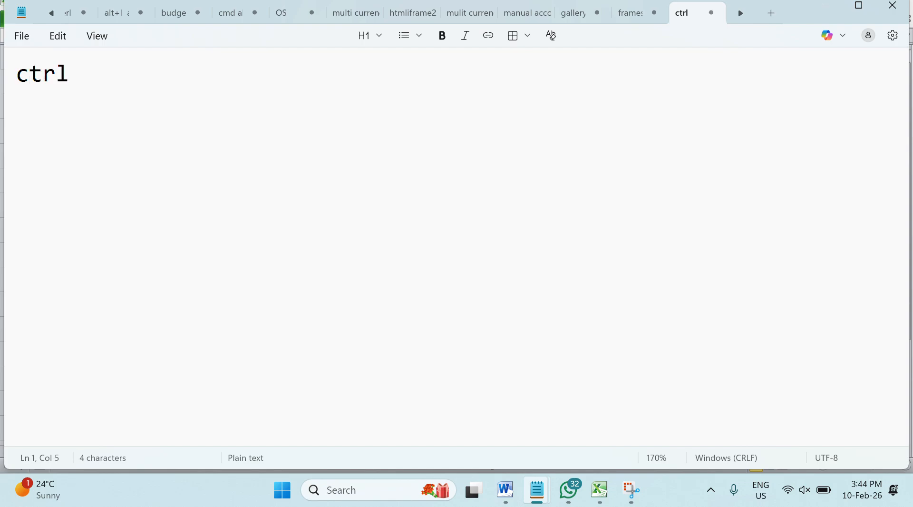
{"action": "key", "text": "BackSpace"}
{"action": "type", "text": "\\\\1"}
{"action": "key", "text": "BackSpace"}
{"action": "key", "text": "BackSpace"}
{"action": "key", "text": "BackSpace"}
{"action": "type", "text": "1"}
Step: Switch back to Excel and apply the custom number format dd to the dates in B6:H12
{"action": "left_click", "coordinate": [599, 493]}
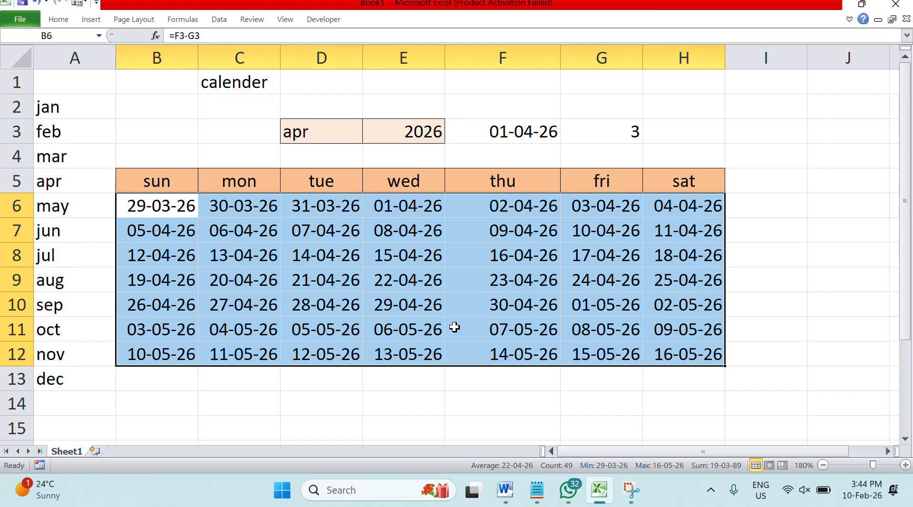
{"action": "key", "text": "ctrl+1"}
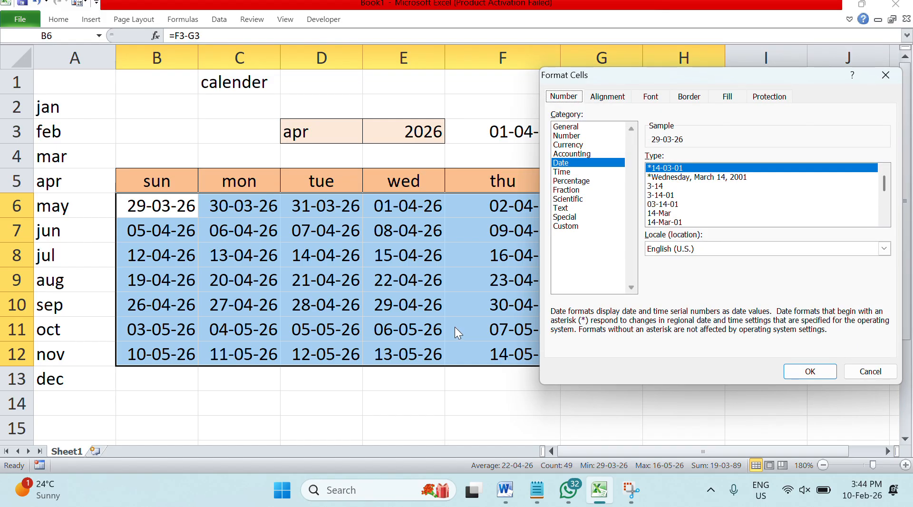
{"action": "left_click", "coordinate": [576, 228]}
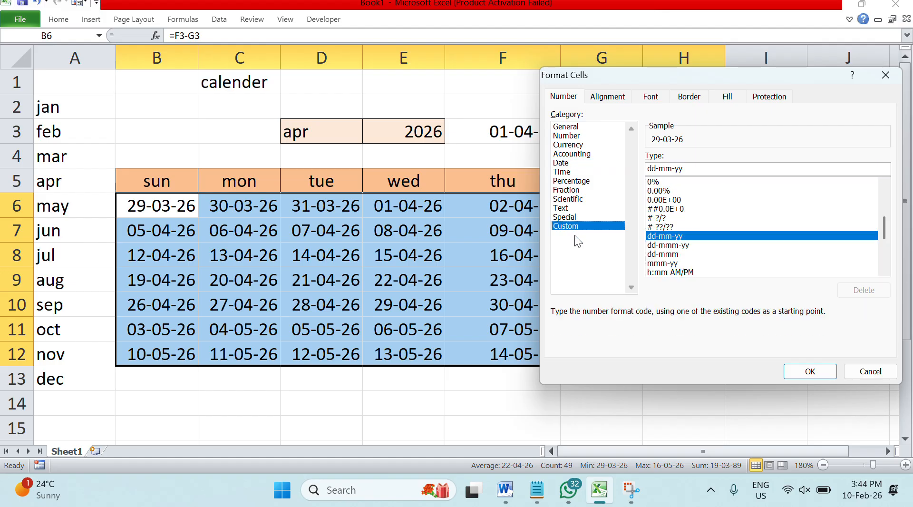
{"action": "left_click", "coordinate": [690, 173]}
{"action": "key", "text": "BackSpace"}
{"action": "key", "text": "BackSpace"}
{"action": "key", "text": "BackSpace"}
{"action": "key", "text": "BackSpace"}
{"action": "key", "text": "BackSpace"}
{"action": "key", "text": "BackSpace"}
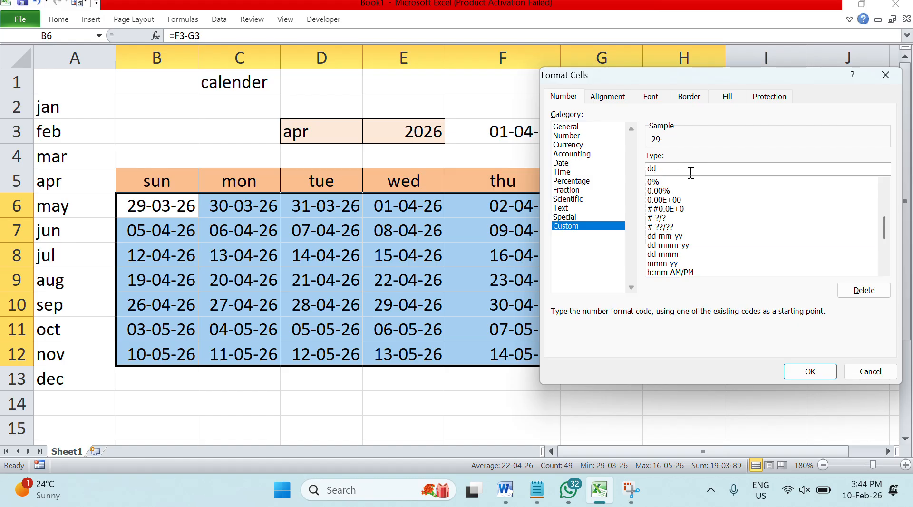
{"action": "left_click", "coordinate": [801, 373]}
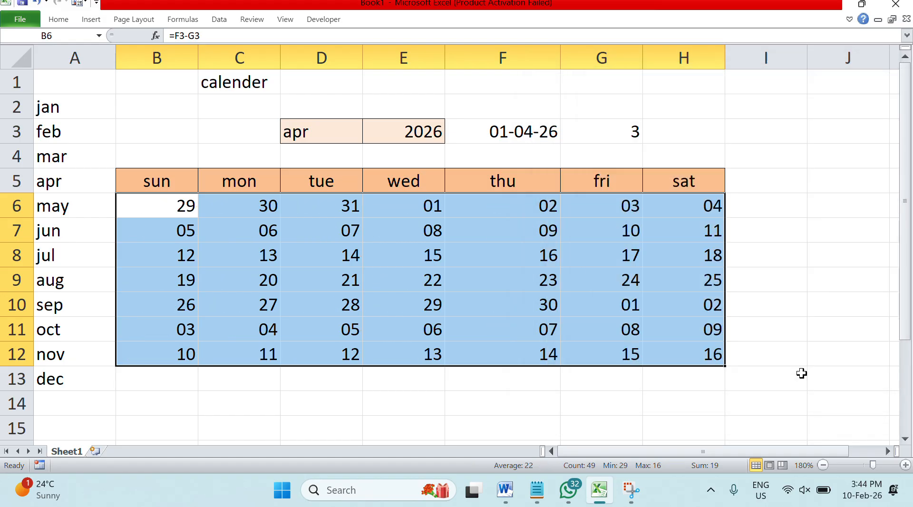
{"action": "left_click", "coordinate": [792, 373]}
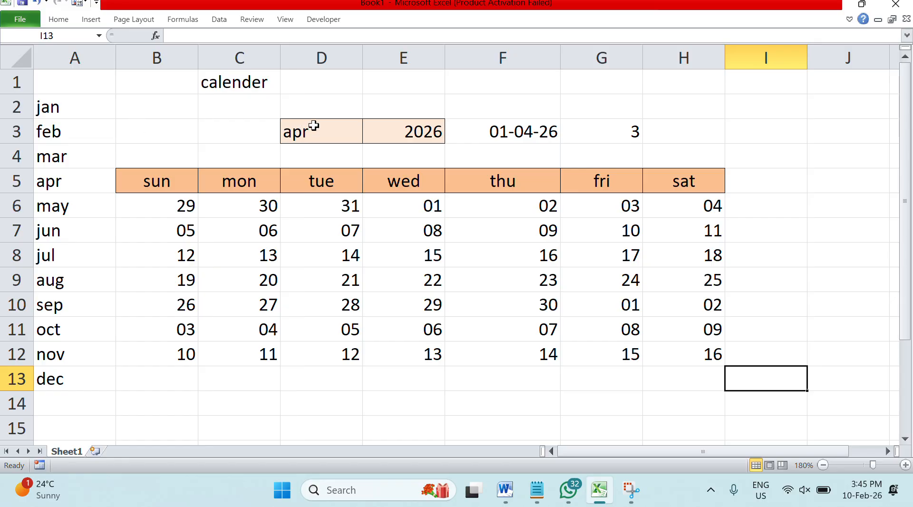
Step: Choose feb as the month in cell D3
{"action": "left_click", "coordinate": [331, 128]}
{"action": "left_click", "coordinate": [365, 138]}
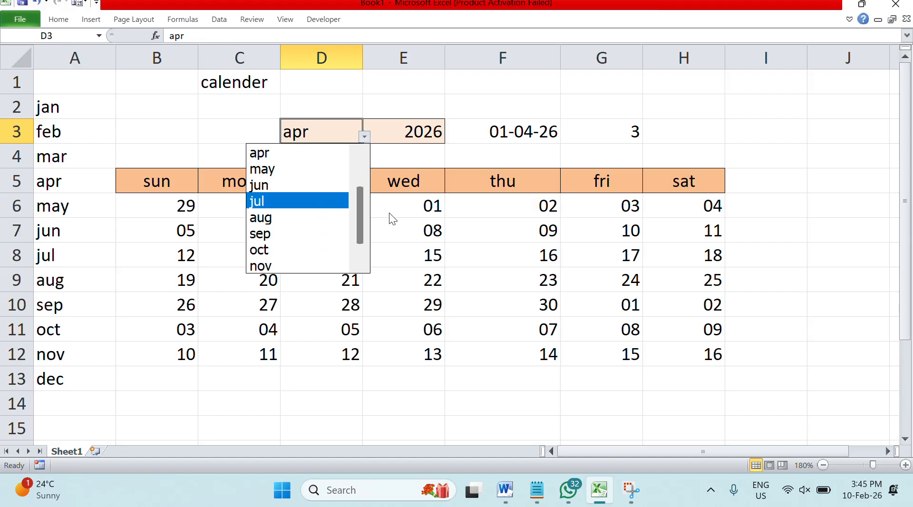
{"action": "scroll", "coordinate": [363, 209], "scroll_direction": "up", "scroll_amount": 3}
{"action": "left_click", "coordinate": [270, 169]}
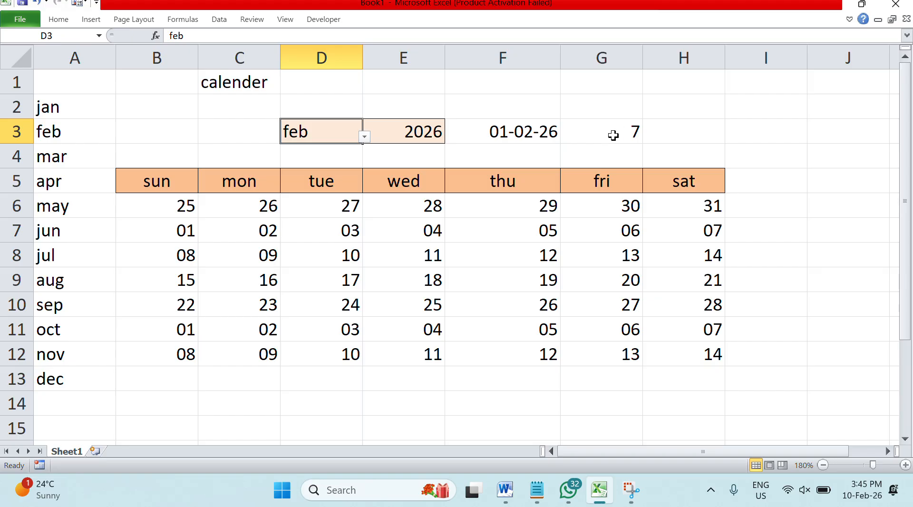
Step: Start a new formula-based conditional formatting rule for the date grid B6:H12
{"action": "left_click_drag", "start_coordinate": [172, 212], "coordinate": [655, 353]}
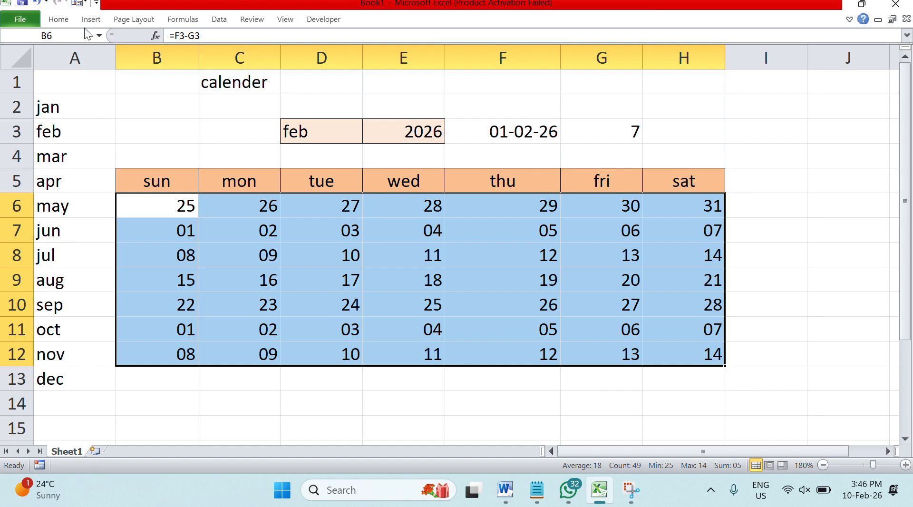
{"action": "left_click", "coordinate": [53, 20]}
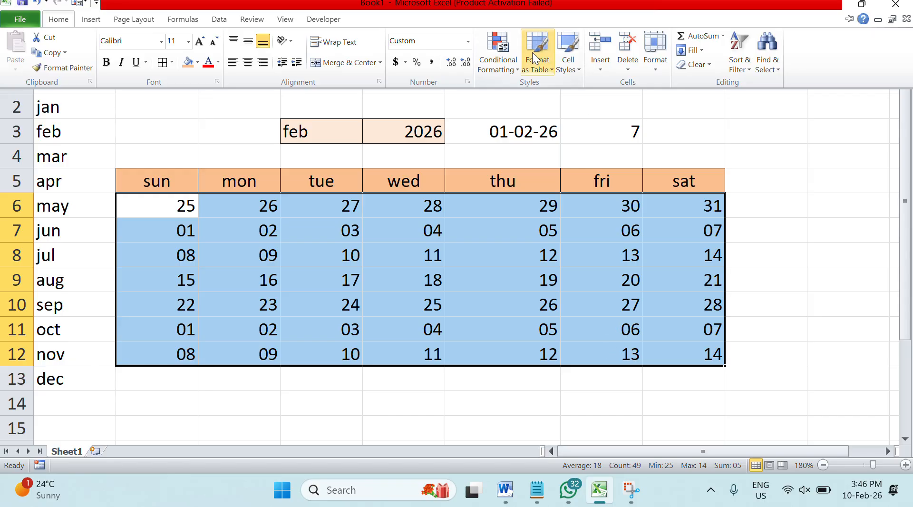
{"action": "left_click", "coordinate": [503, 64]}
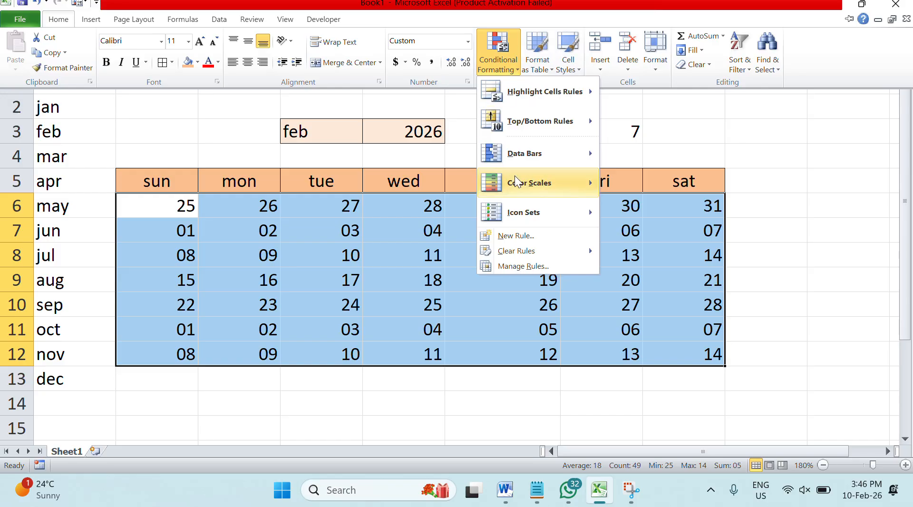
{"action": "left_click", "coordinate": [524, 237]}
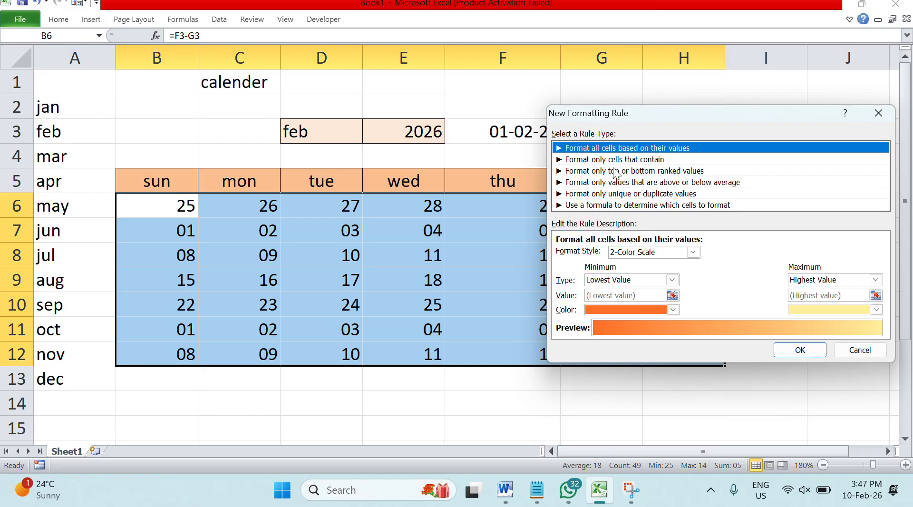
{"action": "left_click", "coordinate": [614, 205]}
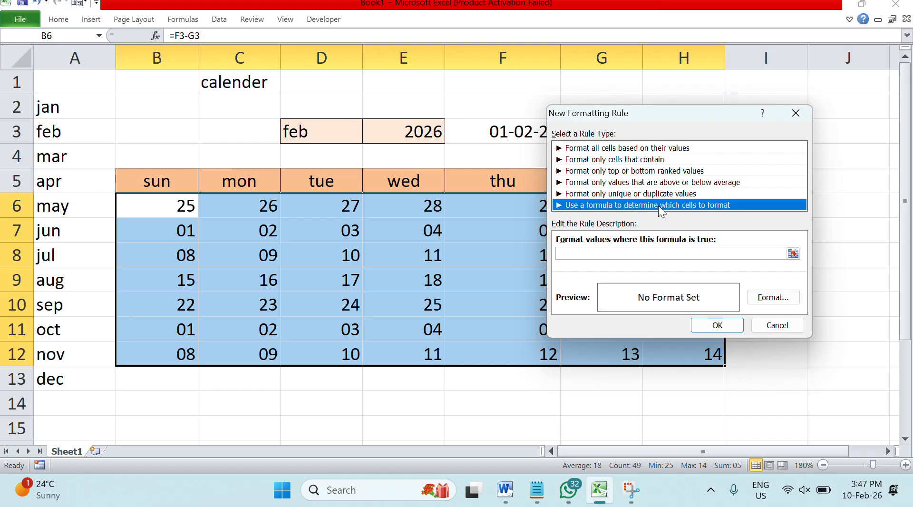
{"action": "left_click", "coordinate": [626, 255]}
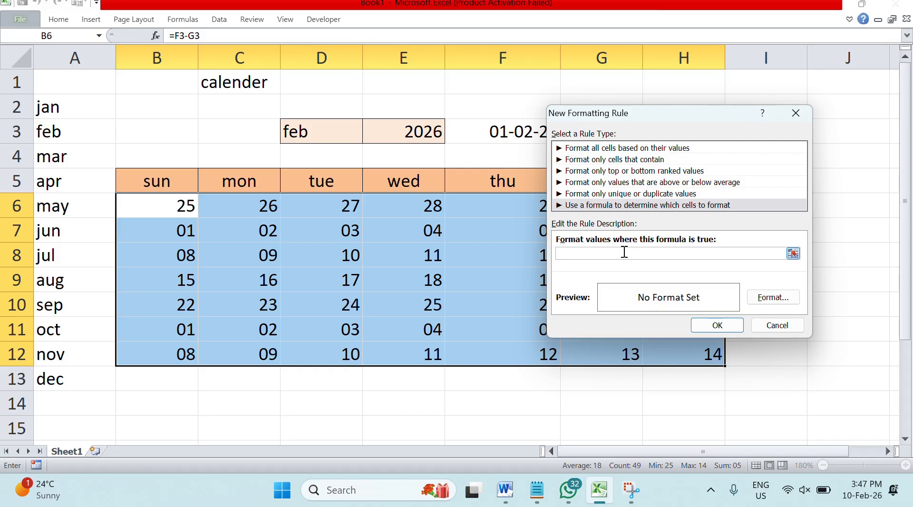
Step: Set the rule's formula to =B6<$F$3, with a relative reference to the grid cell
{"action": "left_click", "coordinate": [168, 207]}
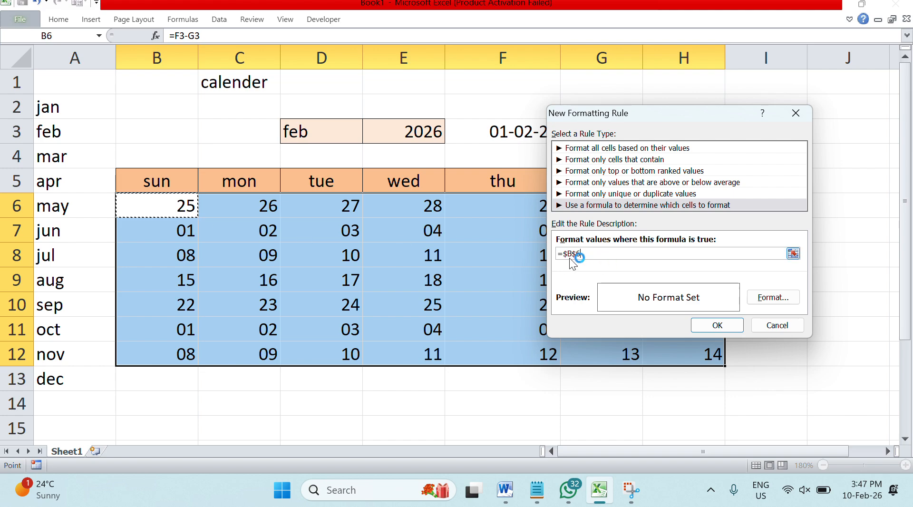
{"action": "left_click_drag", "start_coordinate": [584, 255], "coordinate": [559, 253]}
{"action": "left_click", "coordinate": [590, 254]}
{"action": "key", "text": "F4"}
{"action": "key", "text": "F4"}
{"action": "key", "text": "F4"}
{"action": "type", "text": "<"}
{"action": "left_click_drag", "start_coordinate": [638, 125], "coordinate": [653, 219]}
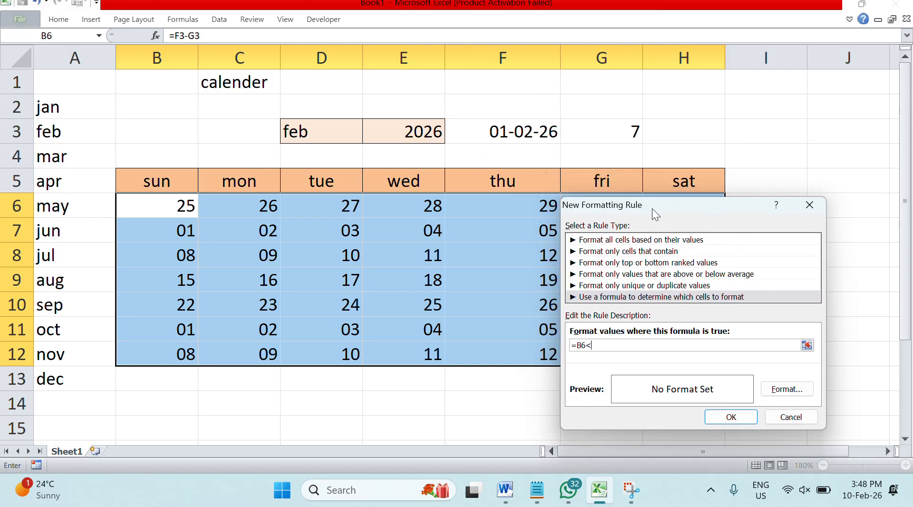
{"action": "left_click", "coordinate": [523, 137]}
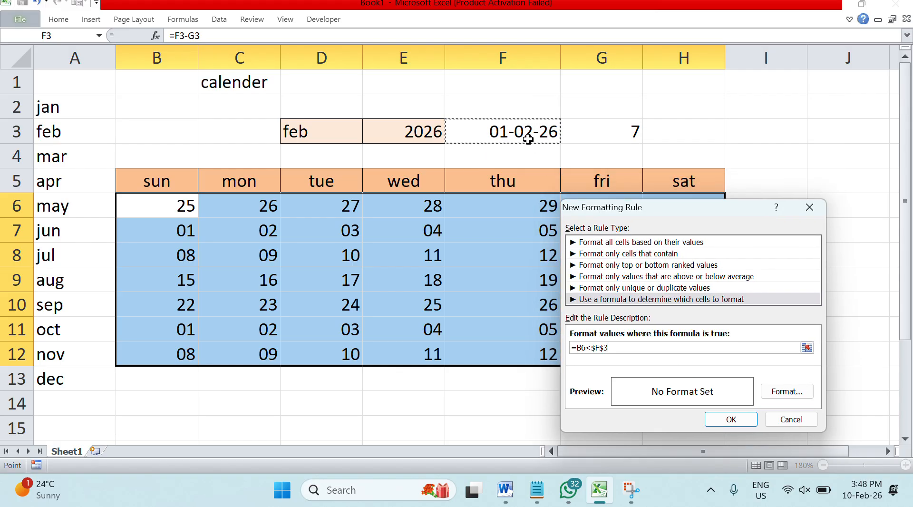
{"action": "left_click_drag", "start_coordinate": [653, 211], "coordinate": [490, 17]}
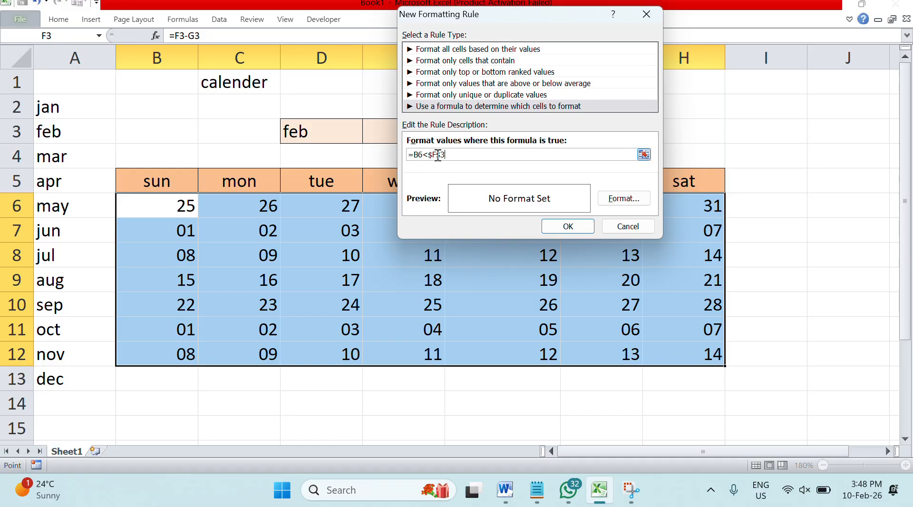
{"action": "left_click_drag", "start_coordinate": [447, 155], "coordinate": [408, 155]}
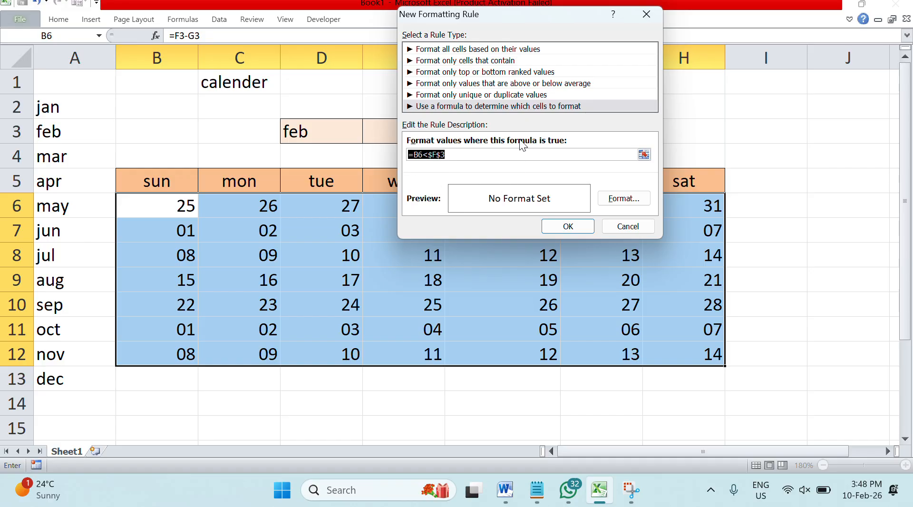
{"action": "left_click_drag", "start_coordinate": [431, 14], "coordinate": [564, 167]}
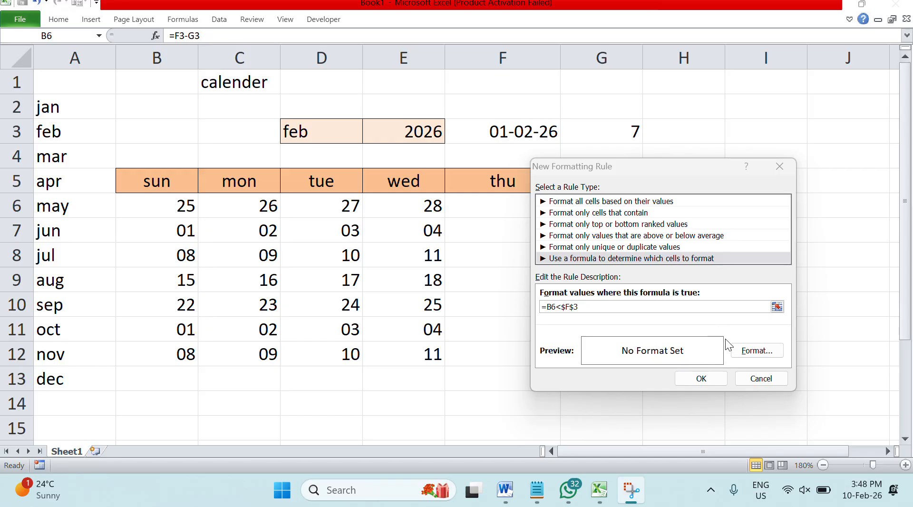
Step: Set the rule's font color to white and apply the conditional formatting rule to the date grid
{"action": "left_click", "coordinate": [759, 350]}
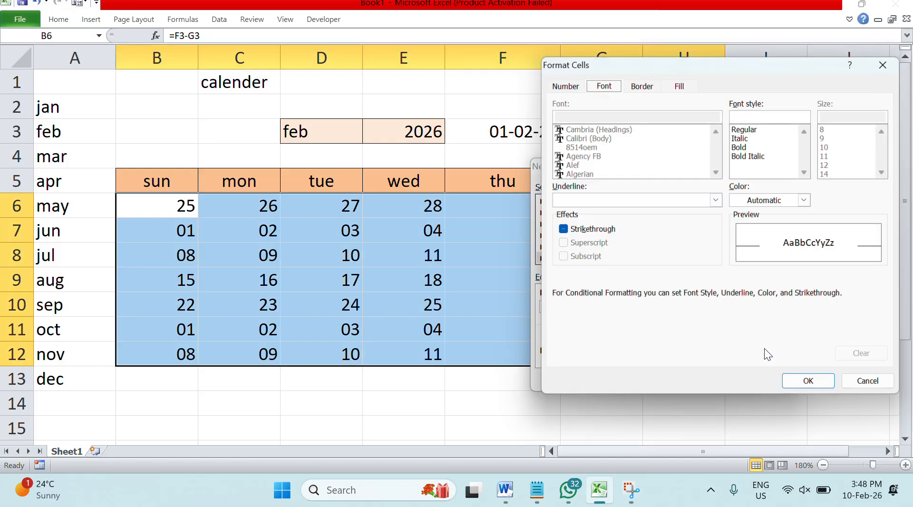
{"action": "left_click", "coordinate": [606, 86]}
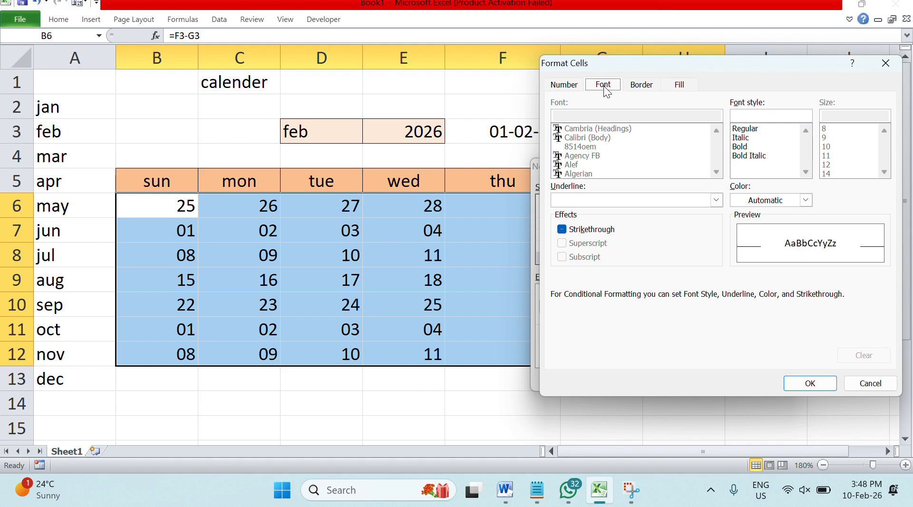
{"action": "left_click", "coordinate": [754, 200]}
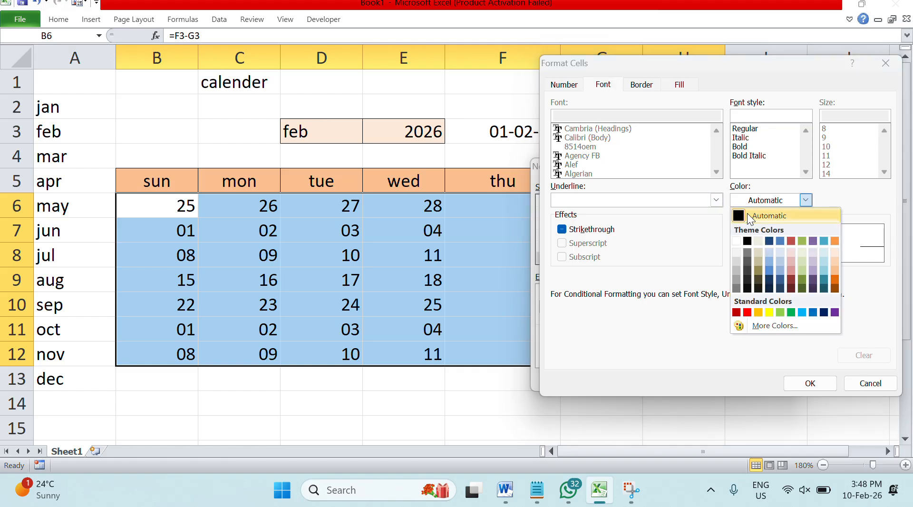
{"action": "left_click", "coordinate": [667, 122]}
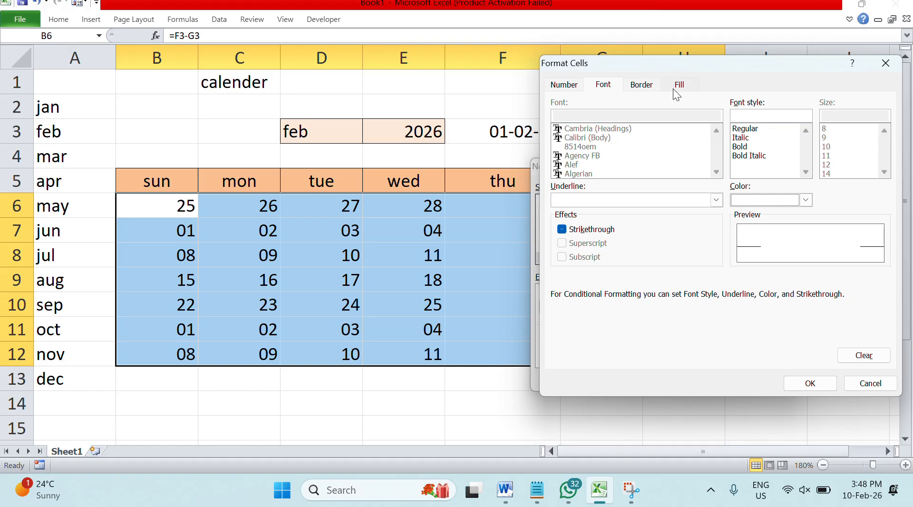
{"action": "left_click", "coordinate": [602, 86]}
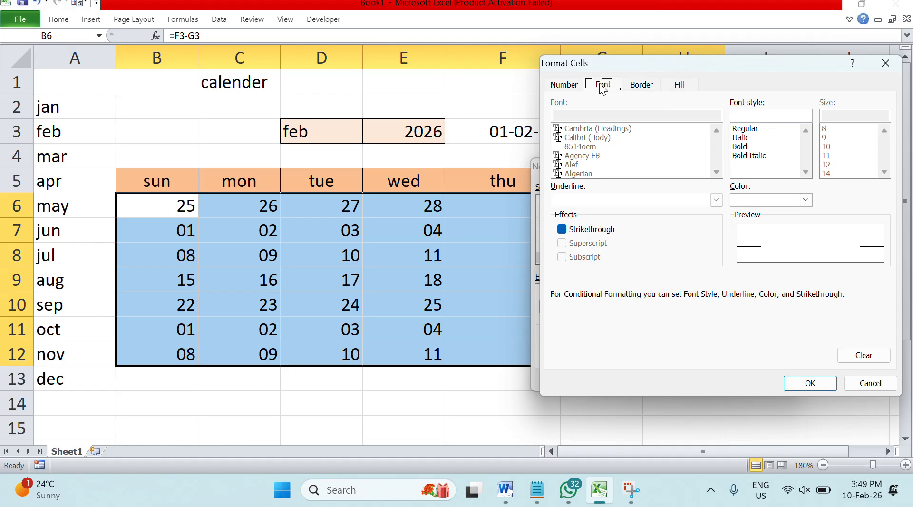
{"action": "left_click", "coordinate": [805, 199]}
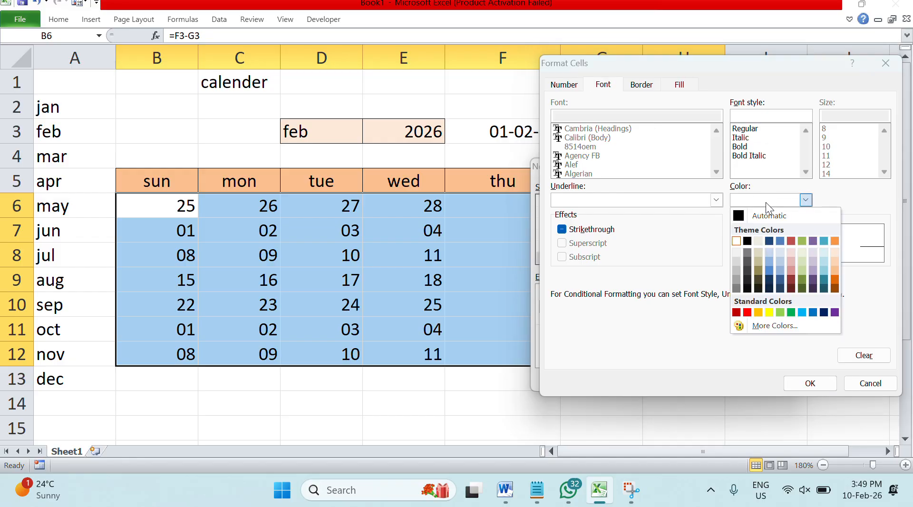
{"action": "left_click", "coordinate": [736, 242]}
{"action": "left_click", "coordinate": [808, 384]}
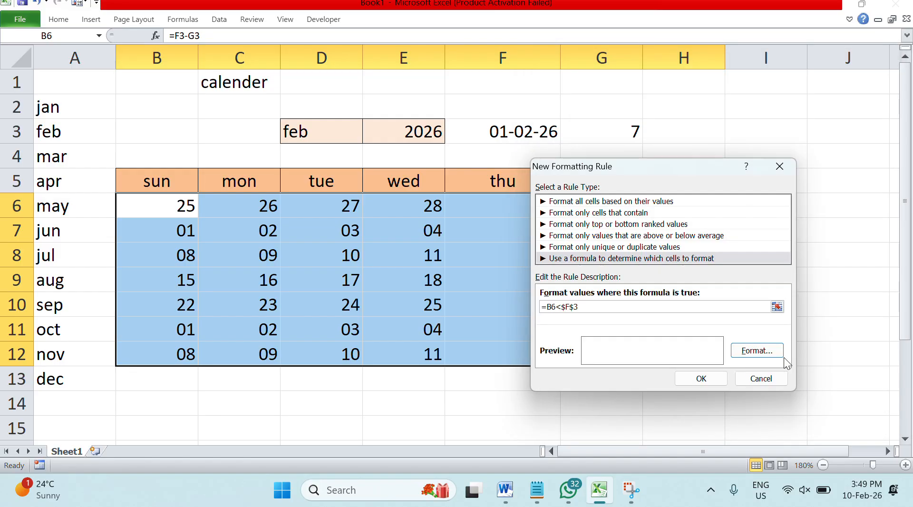
{"action": "left_click", "coordinate": [714, 376]}
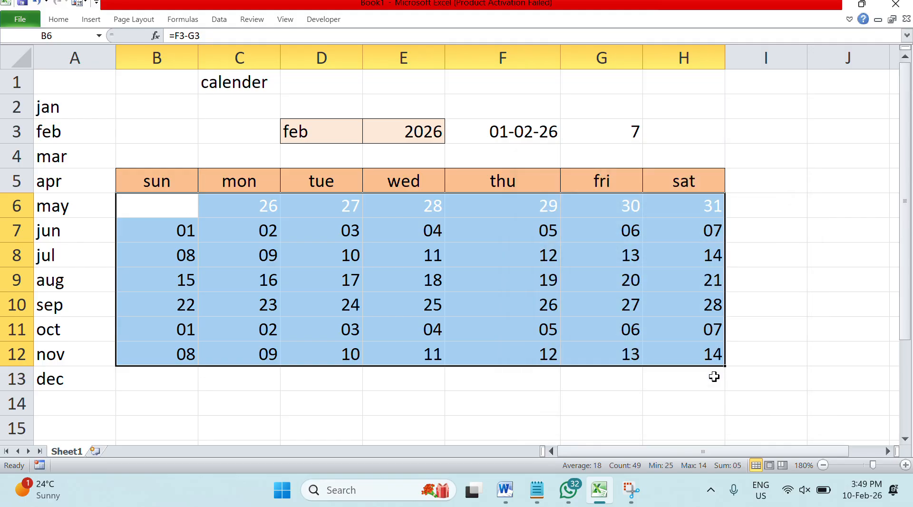
{"action": "left_click", "coordinate": [773, 325]}
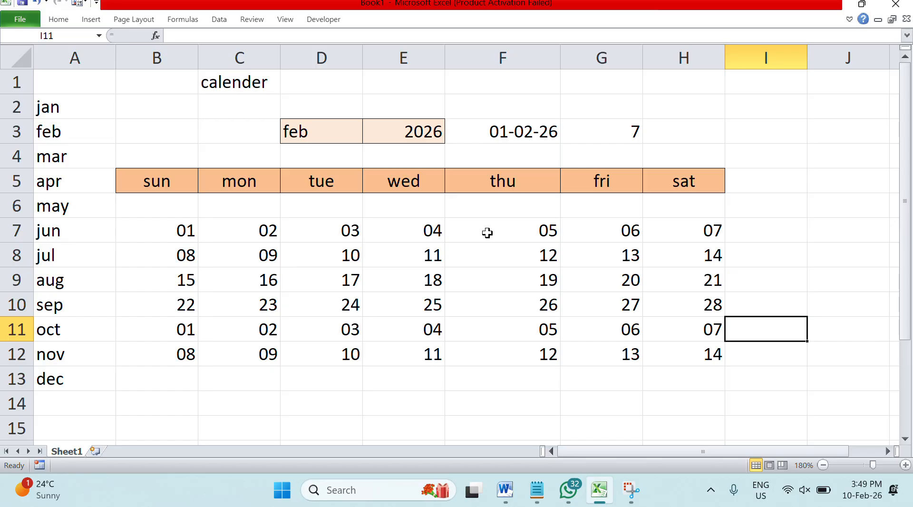
Step: Select the date grid B6:H12, switch to Notepad, and add the note "goto select calender data" two lines below "ctrl+1"
{"action": "left_click_drag", "start_coordinate": [177, 213], "coordinate": [650, 346]}
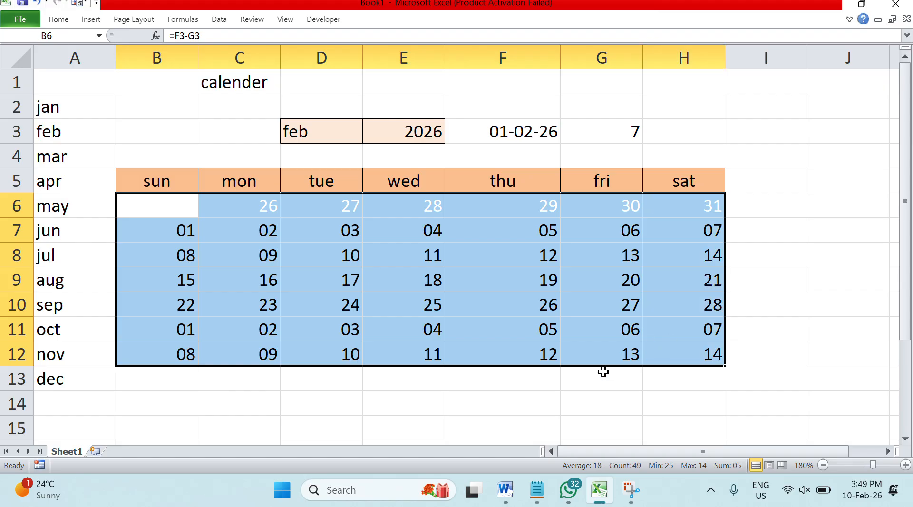
{"action": "left_click", "coordinate": [537, 490]}
{"action": "left_click", "coordinate": [614, 415]}
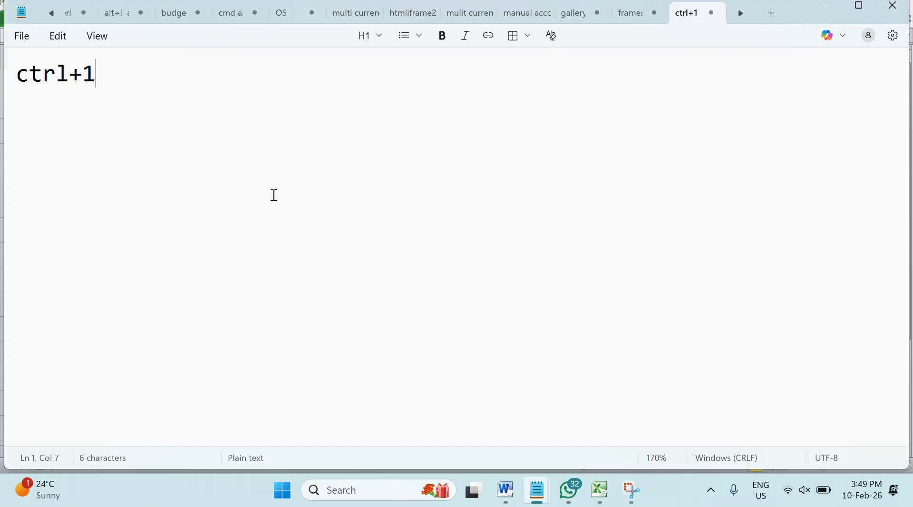
{"action": "key", "text": "Return"}
{"action": "key", "text": "Return"}
{"action": "type", "text": "goto select "}
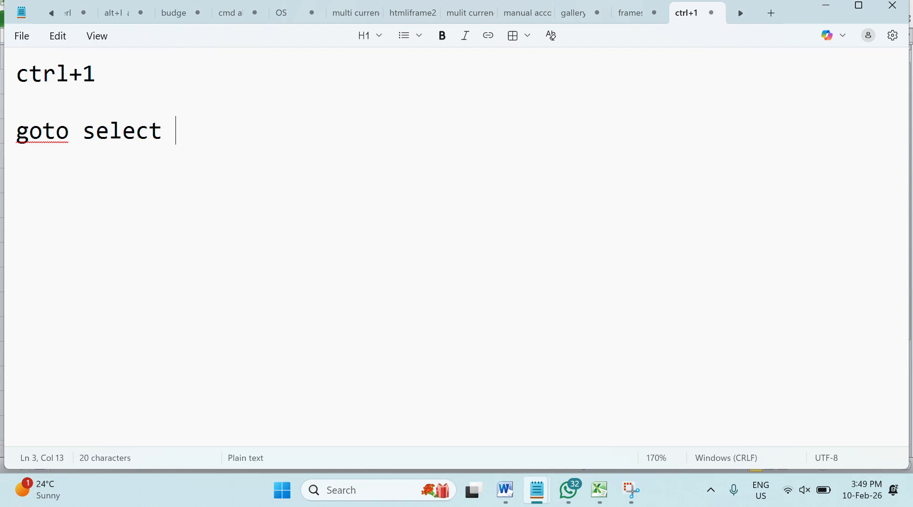
{"action": "type", "text": "cale"}
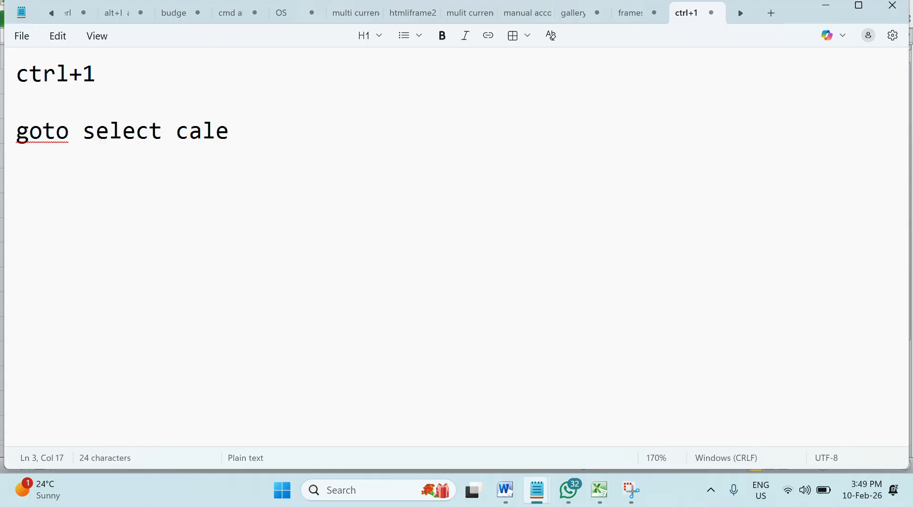
{"action": "type", "text": "ndr"}
{"action": "key", "text": "BackSpace"}
{"action": "type", "text": "er"}
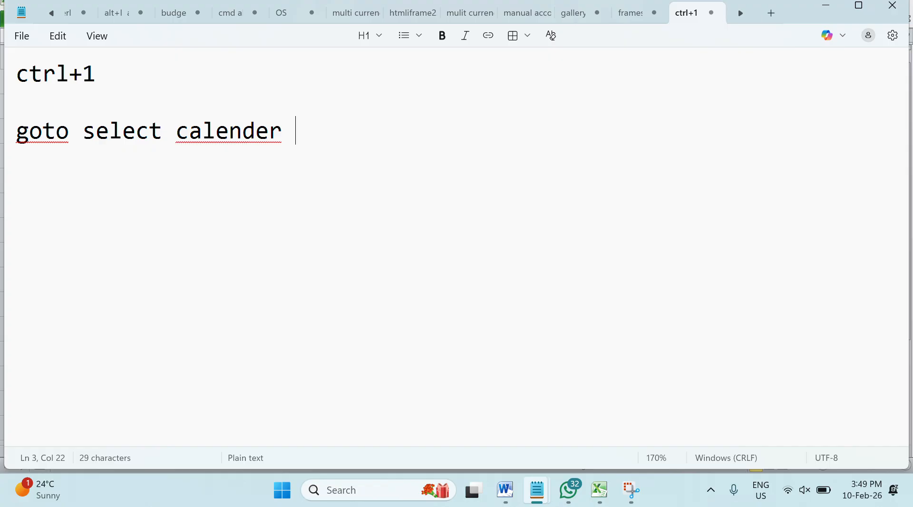
{"action": "type", "text": " data"}
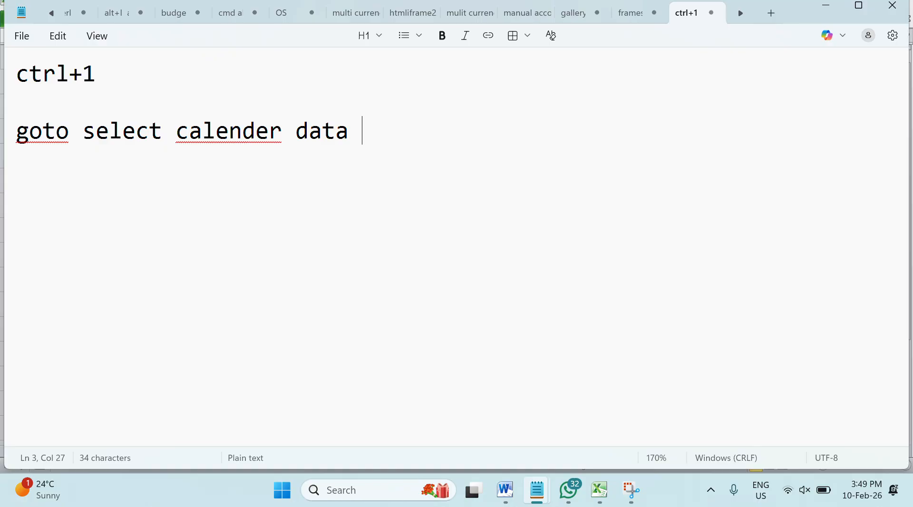
Step: Continue the note with "and goto conditional formatting=> new"
{"action": "type", "text": " and g"}
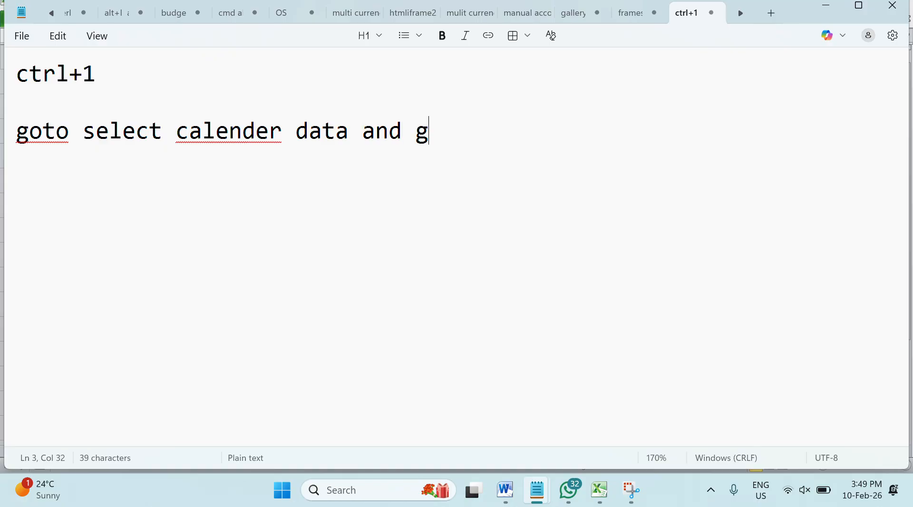
{"action": "type", "text": "oto c"}
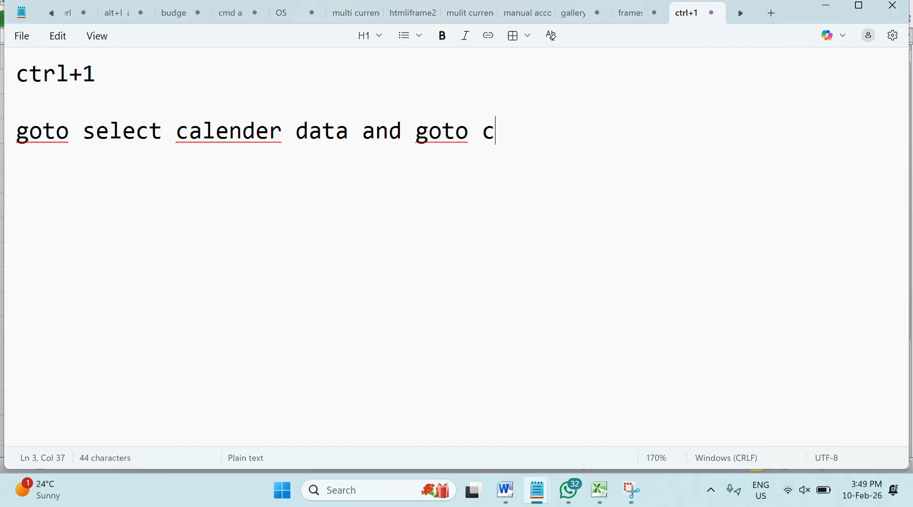
{"action": "type", "text": "onditional"}
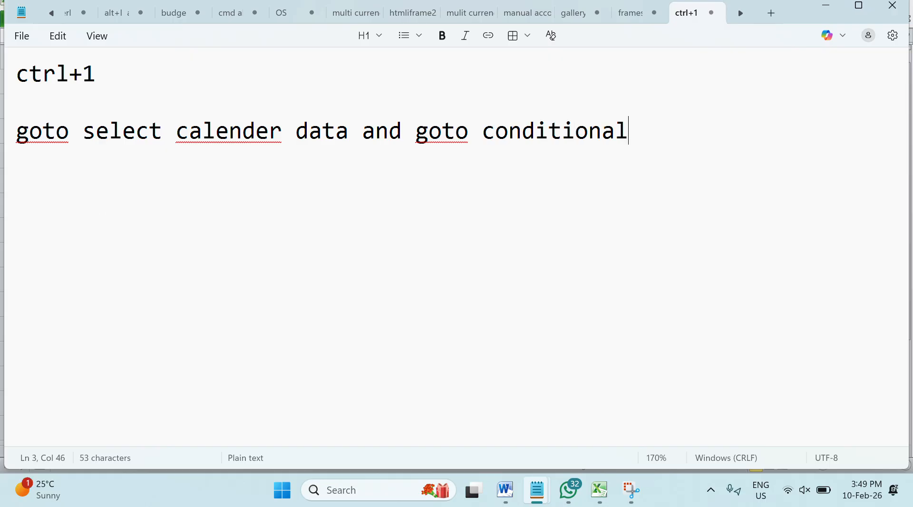
{"action": "type", "text": " cormatt"}
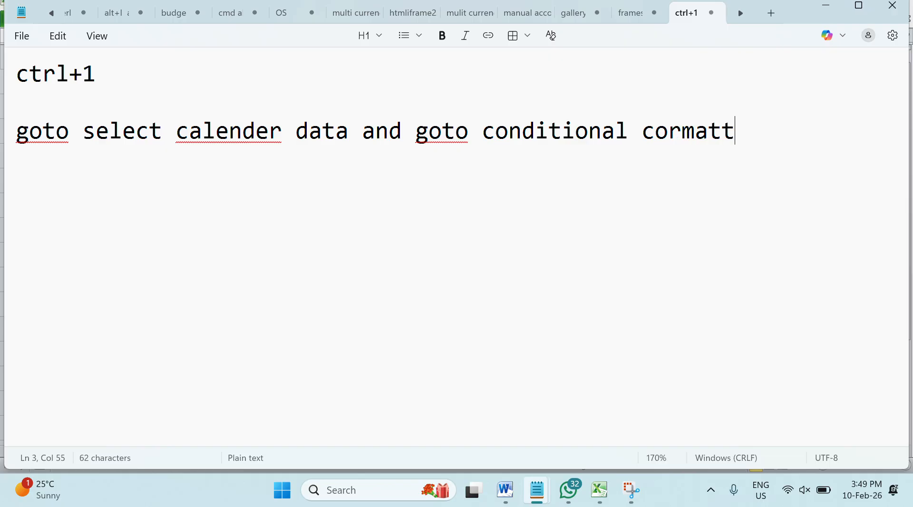
{"action": "key", "text": "BackSpace"}
{"action": "key", "text": "BackSpace"}
{"action": "key", "text": "BackSpace"}
{"action": "key", "text": "BackSpace"}
{"action": "key", "text": "BackSpace"}
{"action": "key", "text": "BackSpace"}
{"action": "key", "text": "BackSpace"}
{"action": "type", "text": "fora"}
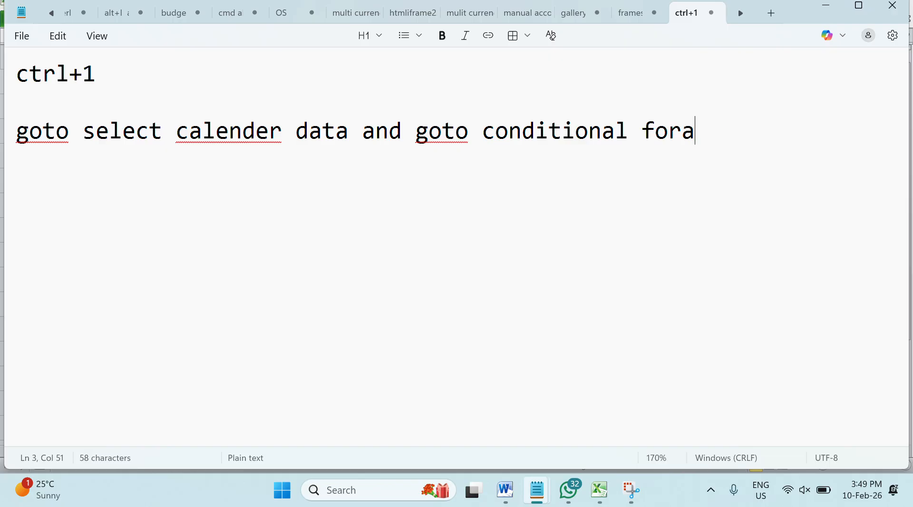
{"action": "key", "text": "BackSpace"}
{"action": "type", "text": "mat"}
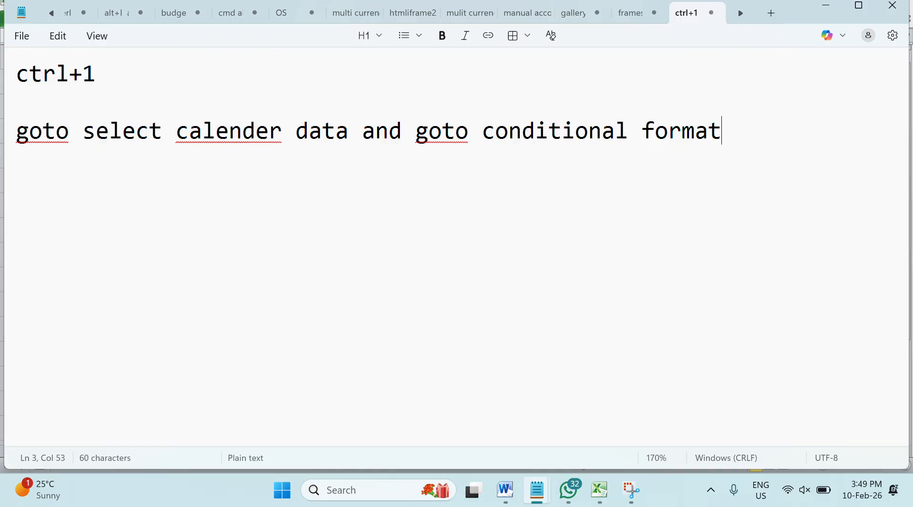
{"action": "type", "text": "ting=> new"}
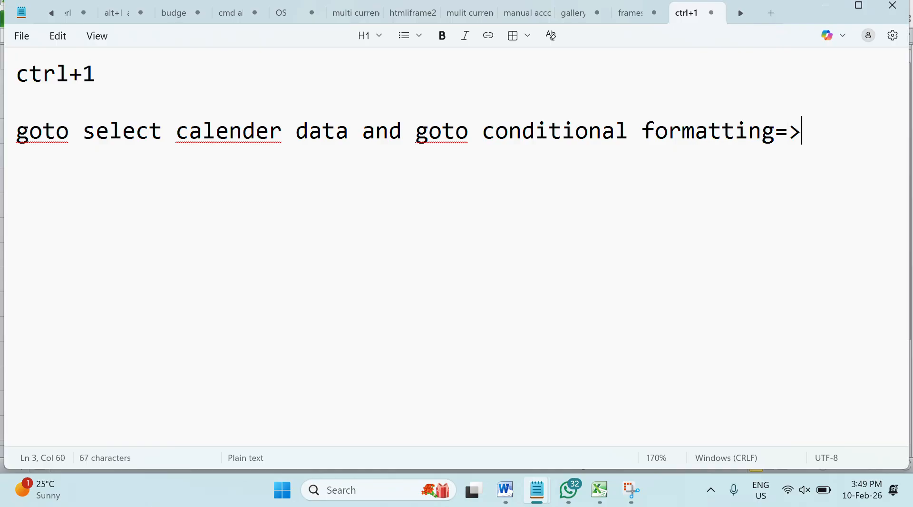
Step: Extend the note with "rule=> use determine formula"
{"action": "type", "text": " rul"}
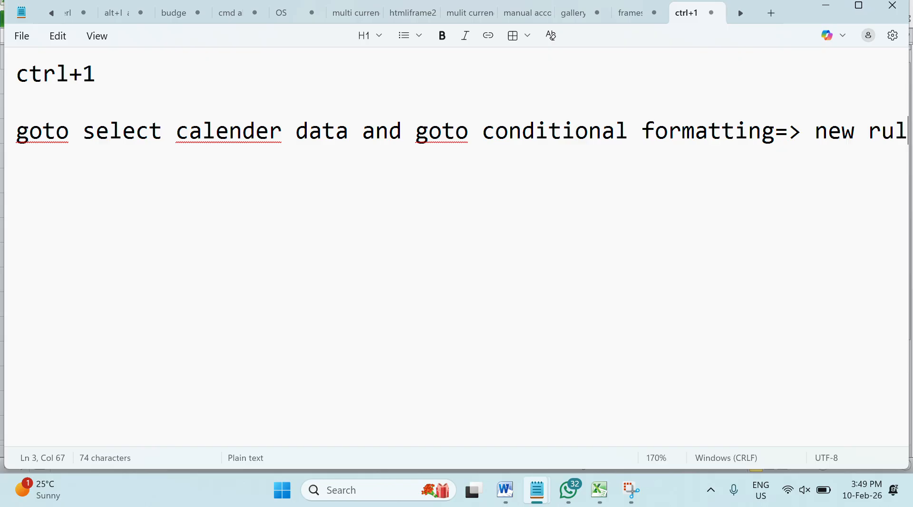
{"action": "type", "text": "e=?>"}
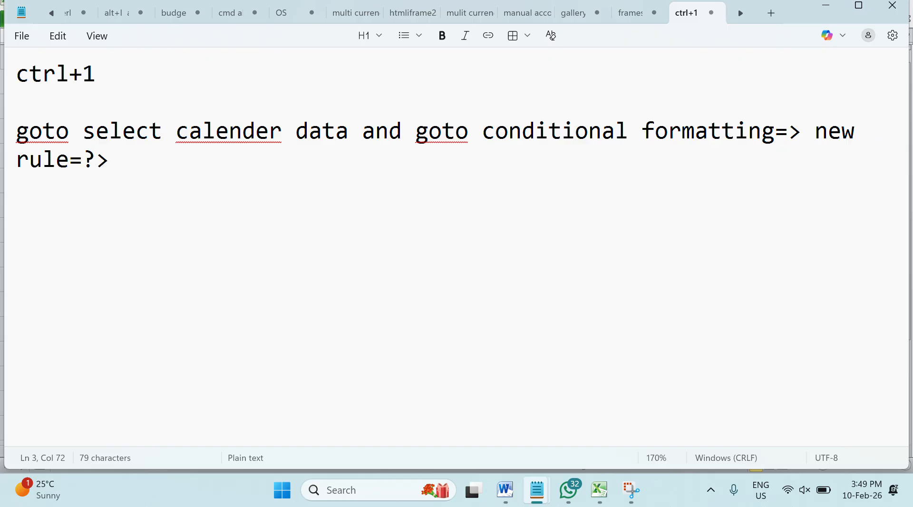
{"action": "key", "text": "BackSpace"}
{"action": "key", "text": "BackSpace"}
{"action": "type", "text": "> user"}
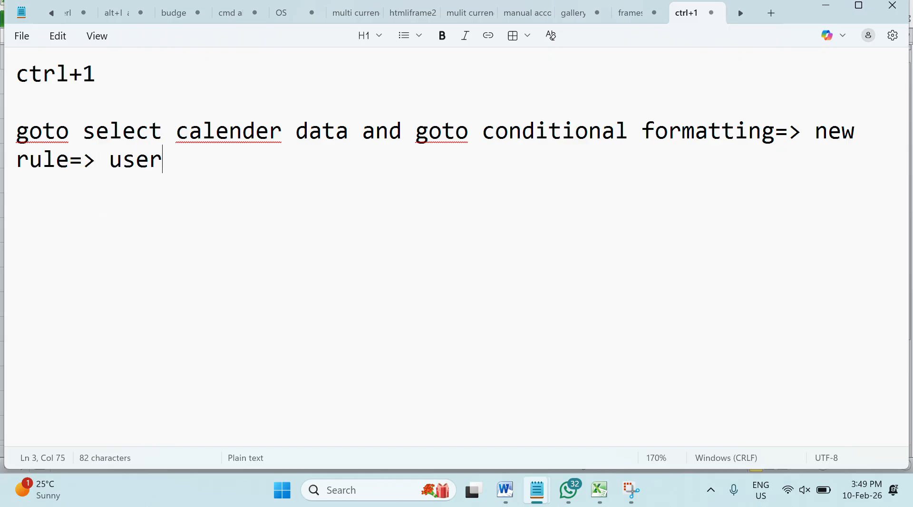
{"action": "key", "text": "BackSpace"}
{"action": "type", "text": "determi"}
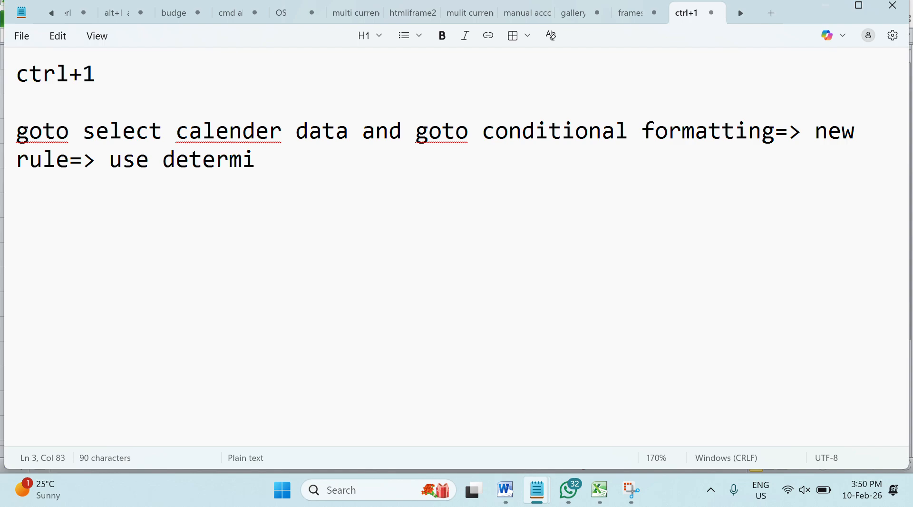
{"action": "type", "text": "ne formula"}
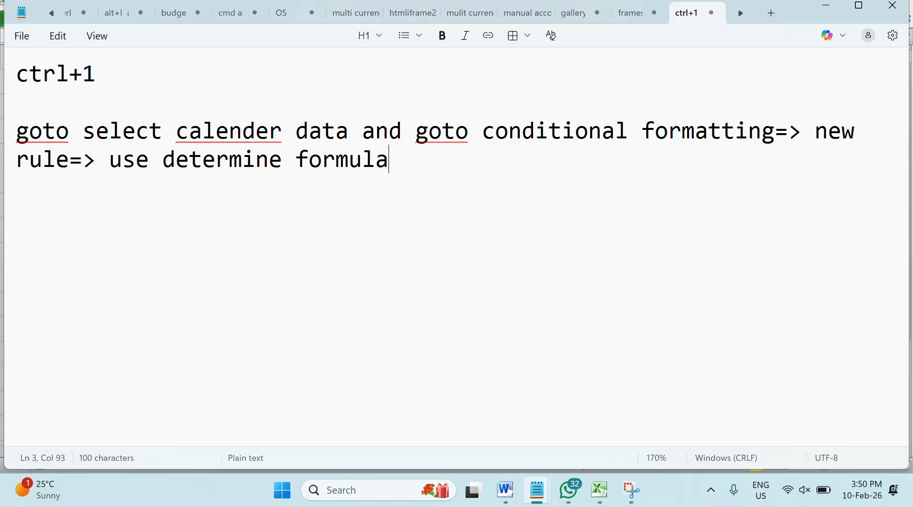
Step: Add "(Last option) => click=>" after "use determine formula" in the note
{"action": "type", "text": "(Last"}
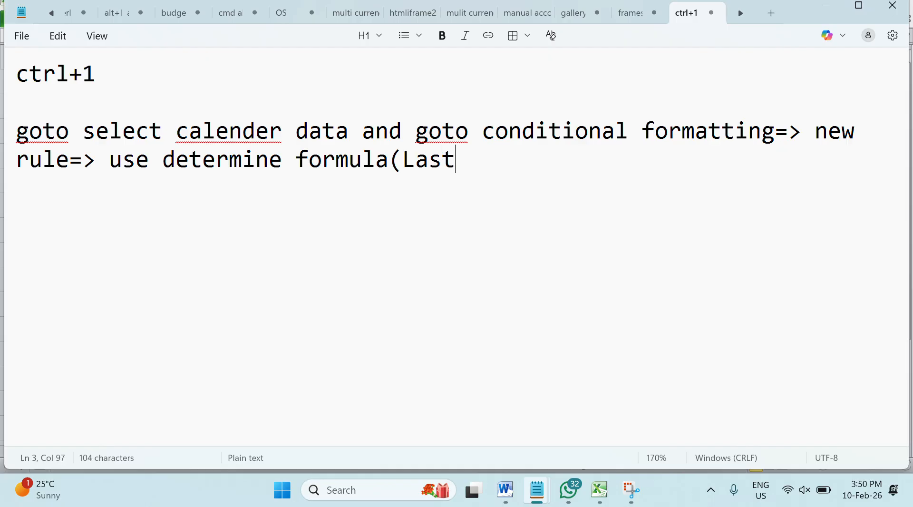
{"action": "type", "text": " tim"}
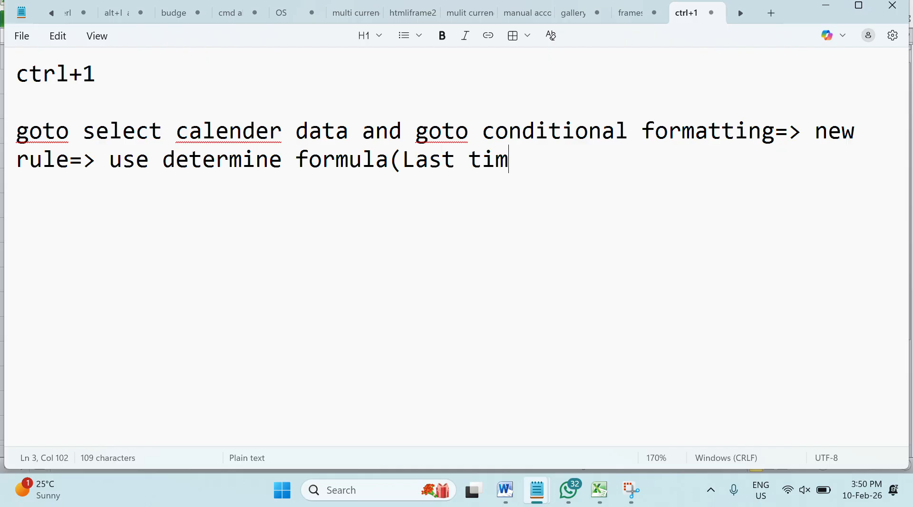
{"action": "key", "text": "BackSpace"}
{"action": "key", "text": "BackSpace"}
{"action": "key", "text": "BackSpace"}
{"action": "type", "text": "optio"}
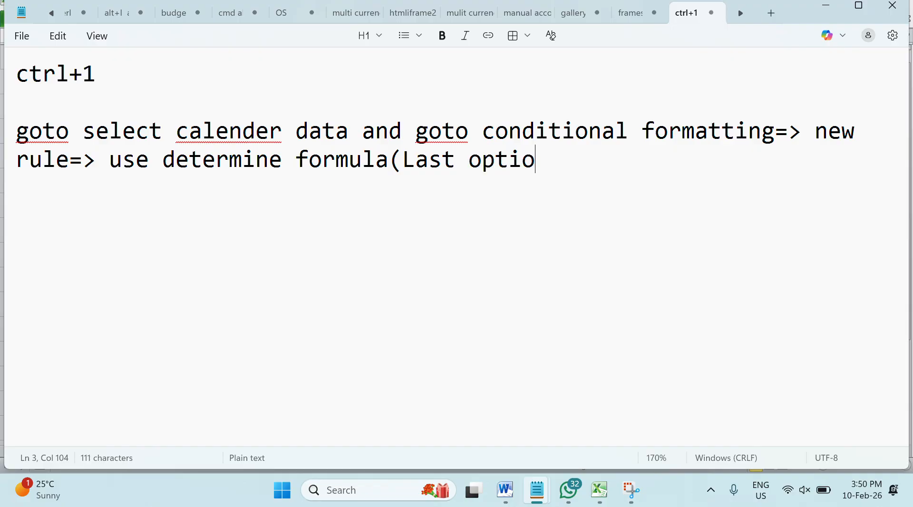
{"action": "type", "text": "n) ="}
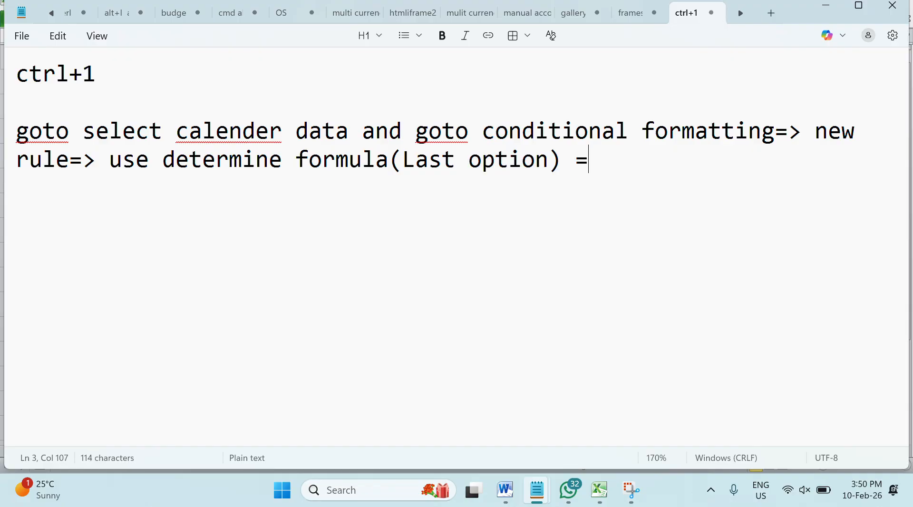
{"action": "type", "text": "> clikc"}
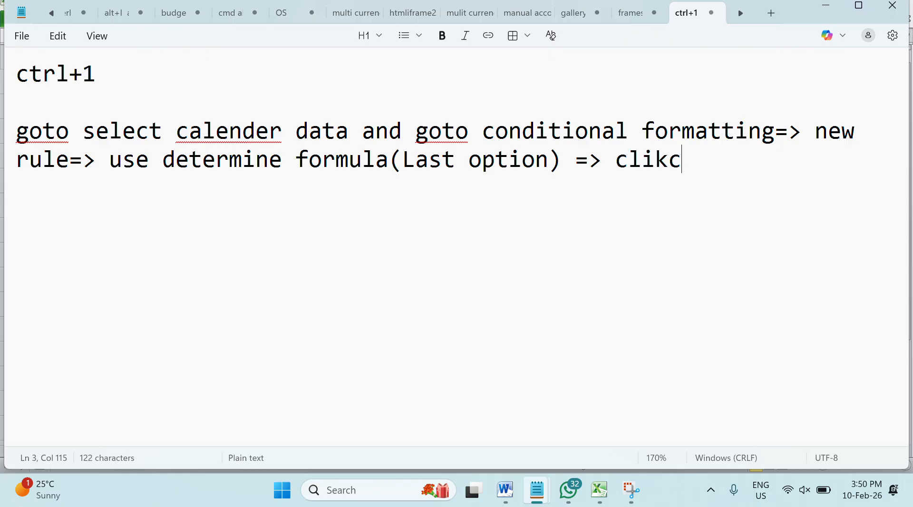
{"action": "key", "text": "BackSpace"}
{"action": "key", "text": "BackSpace"}
{"action": "type", "text": "ck=> "}
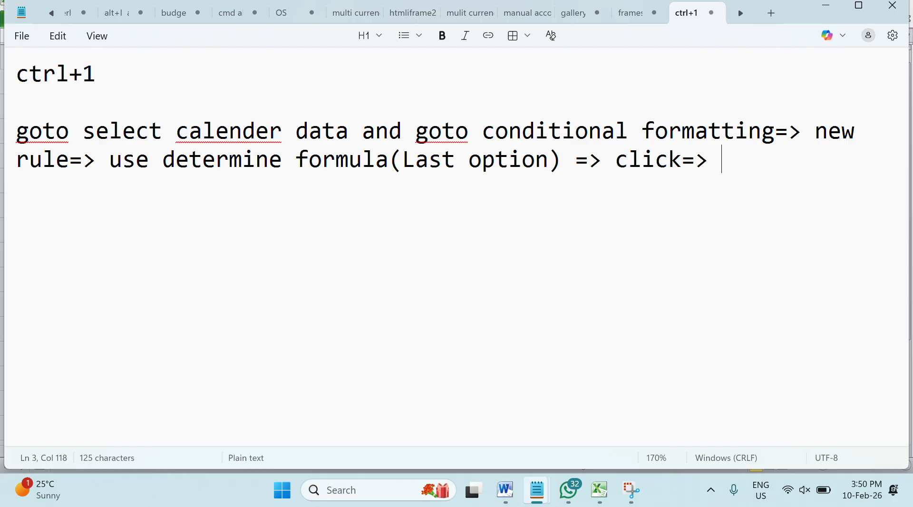
Step: Continue the note with "then select" after "click=>"
{"action": "type", "text": "then s"}
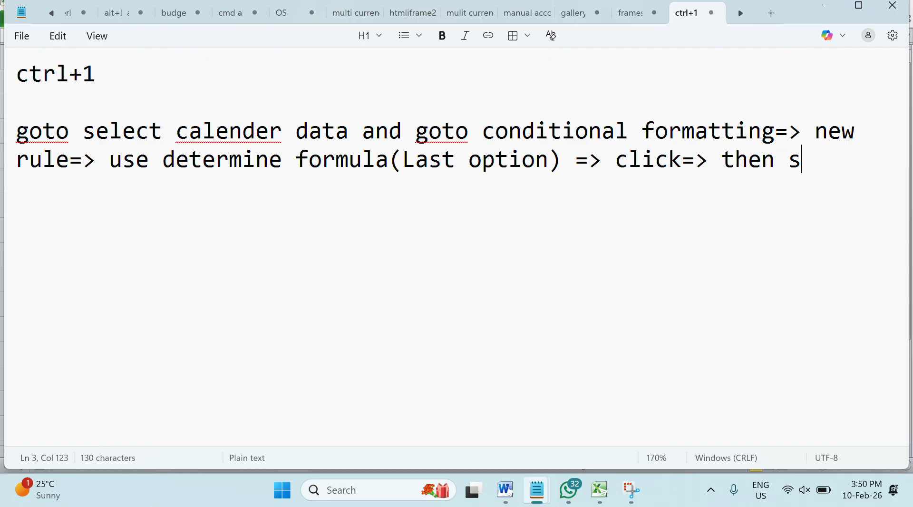
{"action": "type", "text": "eelct"}
{"action": "key", "text": "BackSpace"}
{"action": "key", "text": "BackSpace"}
{"action": "key", "text": "BackSpace"}
{"action": "key", "text": "BackSpace"}
{"action": "type", "text": "lec"}
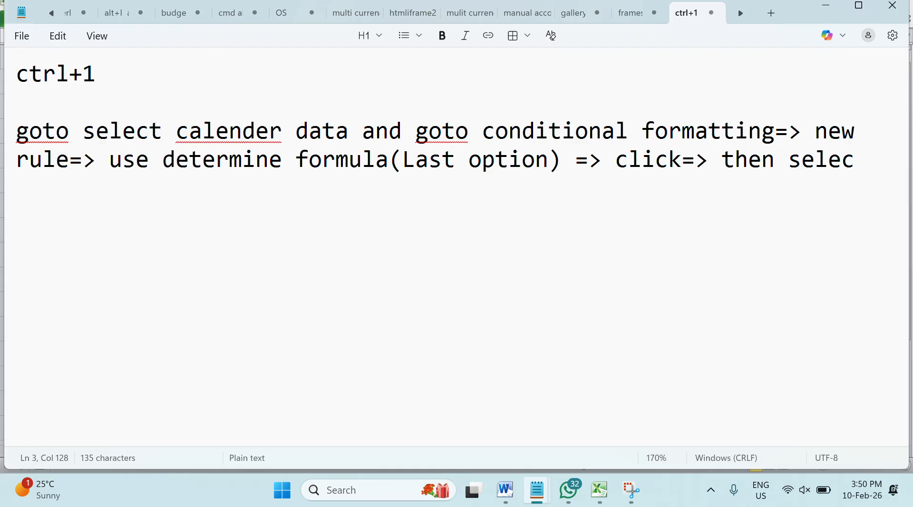
{"action": "type", "text": "t"}
Step: Add the line "calender data first cell => again" directly below "then select"
{"action": "key", "text": "Return"}
{"action": "type", "text": "cale"}
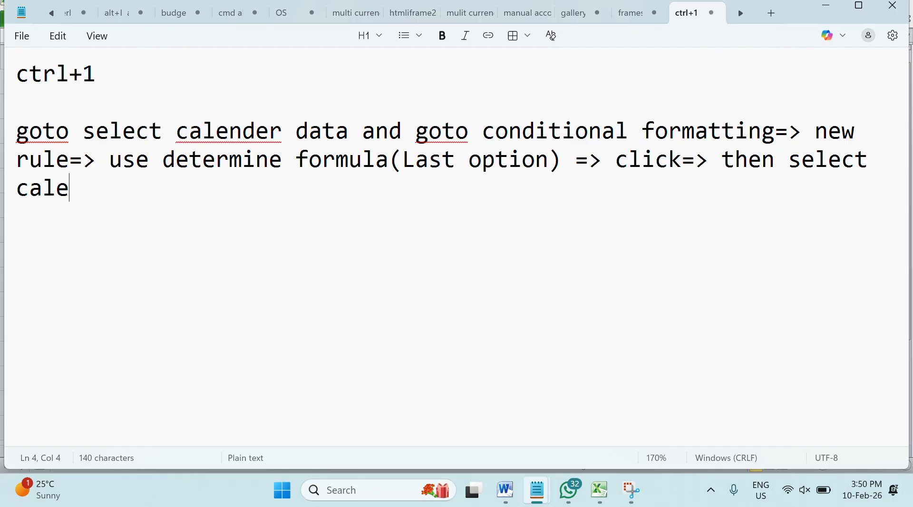
{"action": "type", "text": "ndee"}
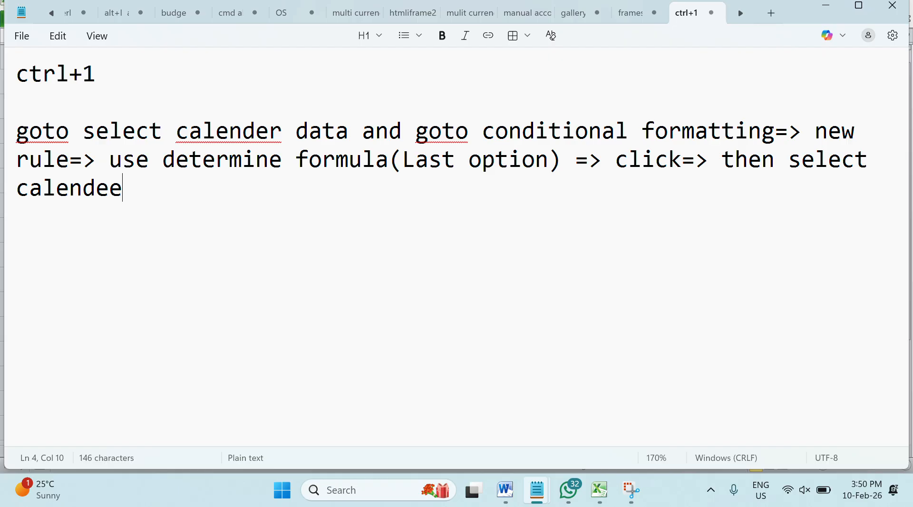
{"action": "key", "text": "BackSpace"}
{"action": "type", "text": "r data"}
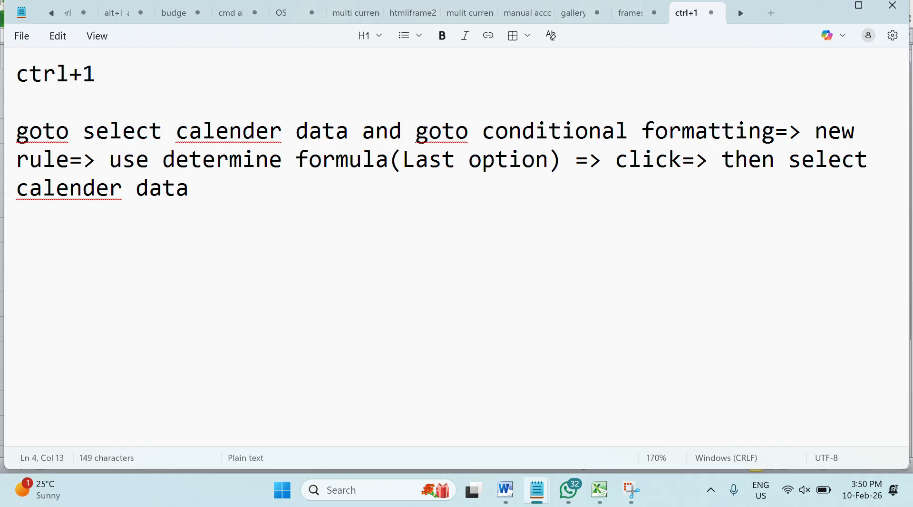
{"action": "type", "text": " first cel"}
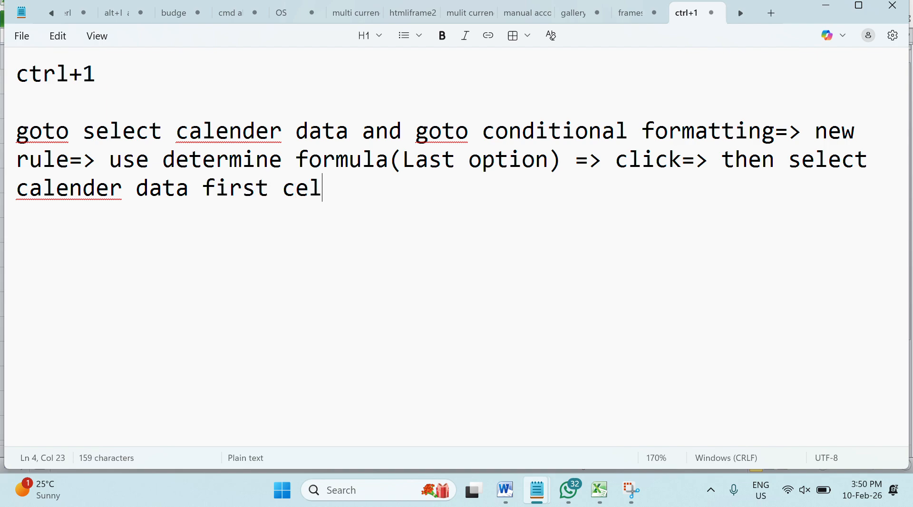
{"action": "type", "text": "l => again"}
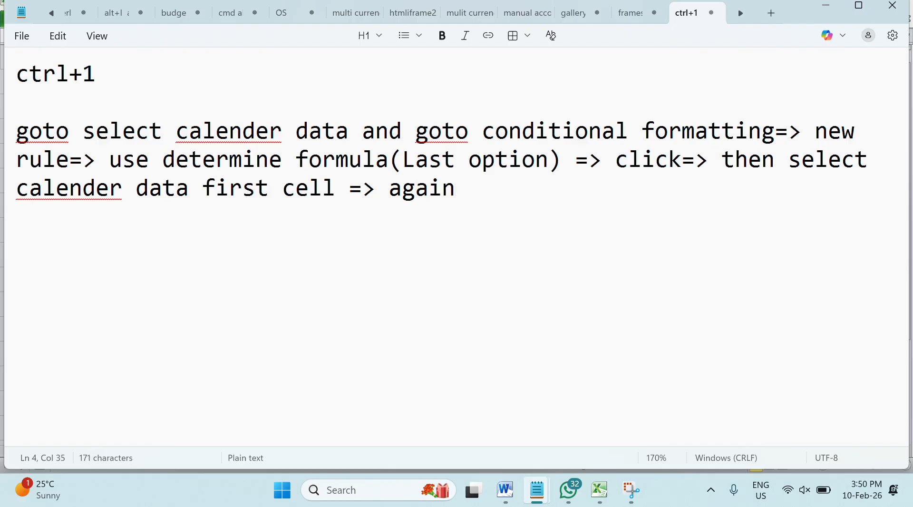
Step: Add an indented "example:" label two lines below the conditional formatting instructions
{"action": "key", "text": "Return"}
{"action": "key", "text": "Return"}
{"action": "type", "text": "examopl"}
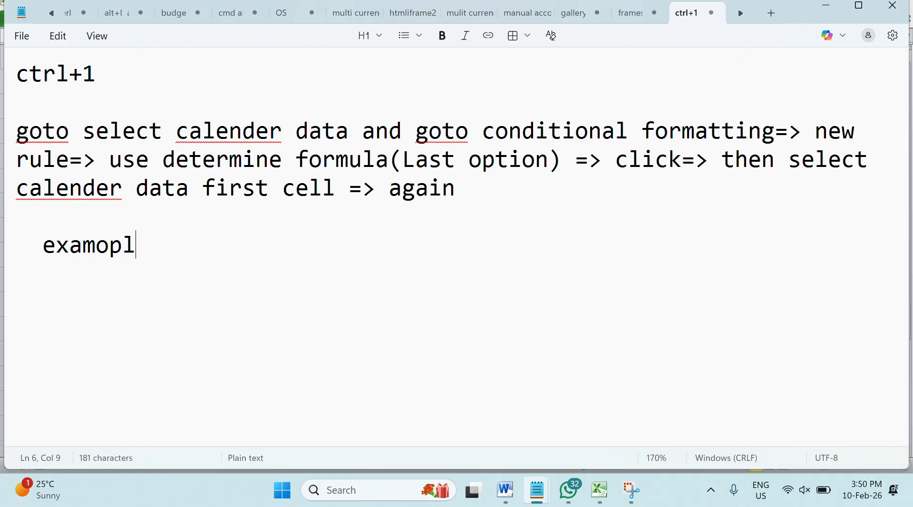
{"action": "key", "text": "BackSpace"}
{"action": "key", "text": "BackSpace"}
{"action": "key", "text": "BackSpace"}
{"action": "type", "text": "ple"}
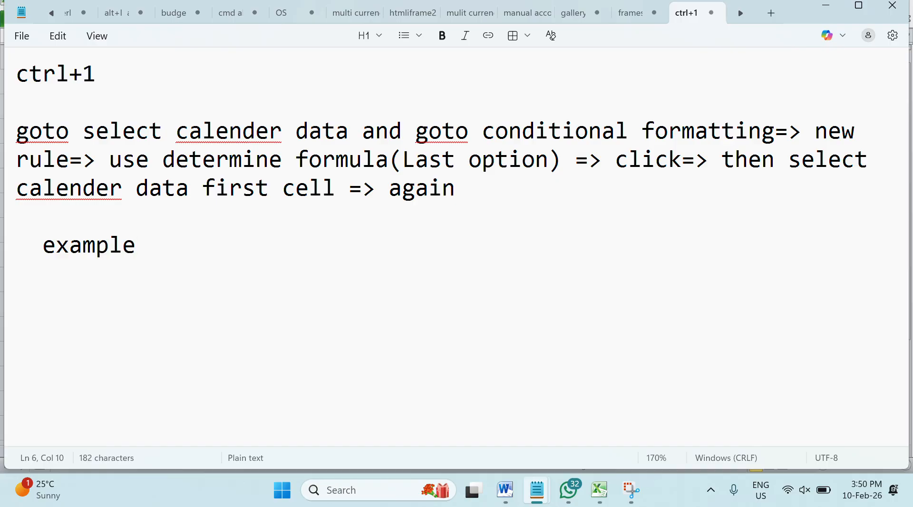
{"action": "type", "text": ":"}
Step: Enter the reference =$B$6 on an indented line beneath "example:"
{"action": "key", "text": "Return"}
{"action": "type", "text": "=B^"}
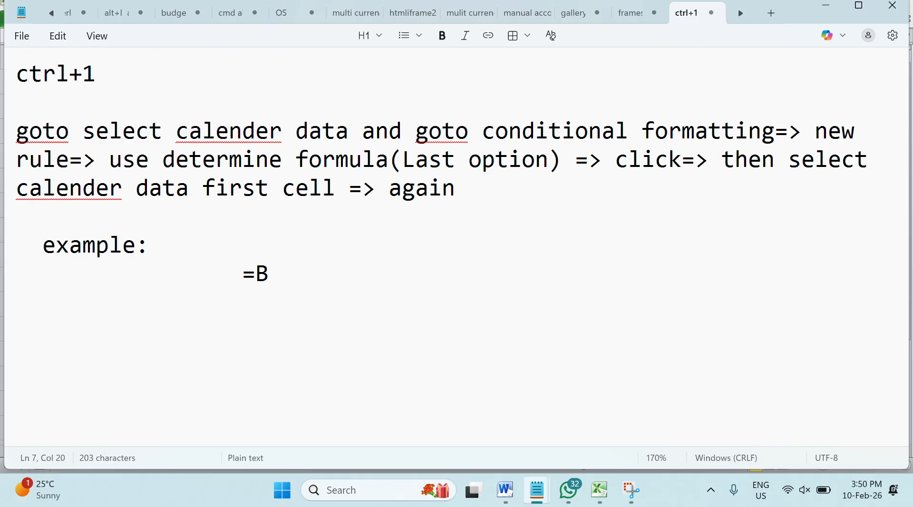
{"action": "key", "text": "BackSpace"}
{"action": "type", "text": "6"}
{"action": "key", "text": "BackSpace"}
{"action": "key", "text": "BackSpace"}
{"action": "type", "text": "$b$"}
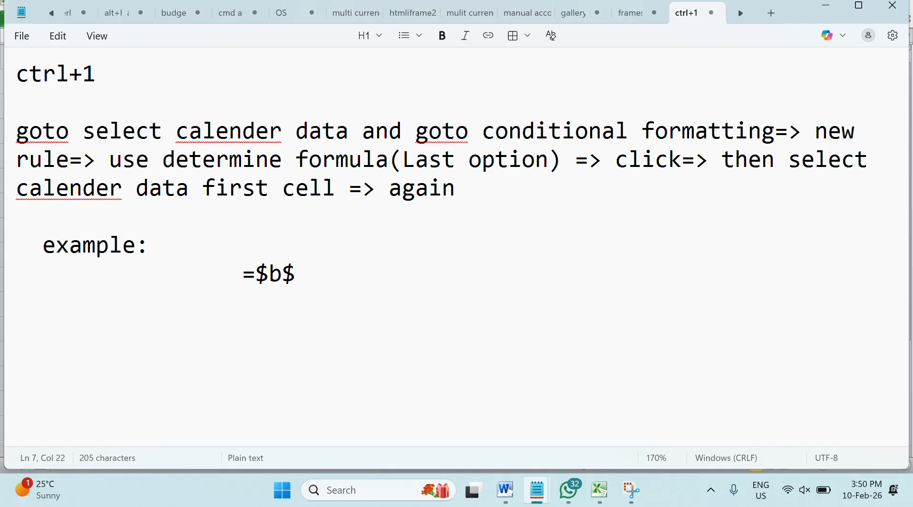
{"action": "type", "text": "6"}
{"action": "key", "text": "BackSpace"}
{"action": "type", "text": "B"}
Step: Add "three time press F4 =>" after =$B$6 in the note
{"action": "type", "text": " three"}
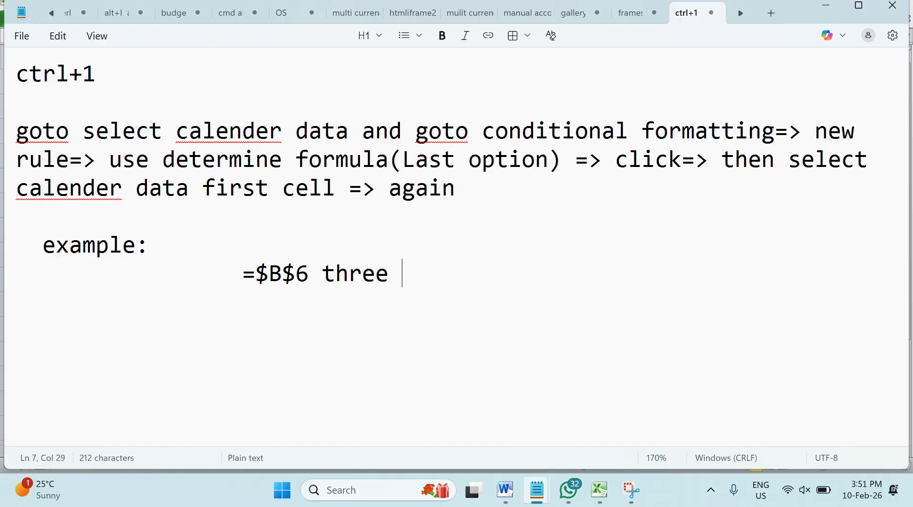
{"action": "type", "text": " f"}
{"action": "key", "text": "BackSpace"}
{"action": "type", "text": "time f4"}
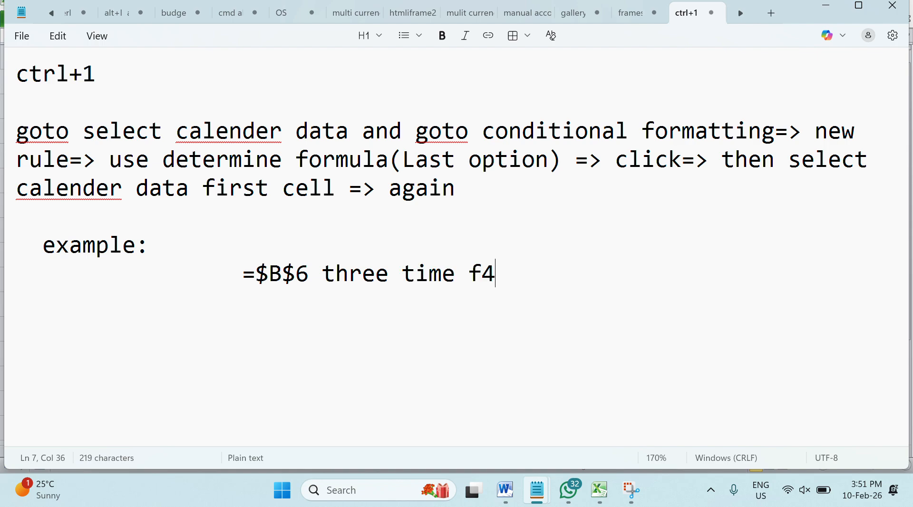
{"action": "key", "text": "BackSpace"}
{"action": "key", "text": "BackSpace"}
{"action": "type", "text": "press F4"}
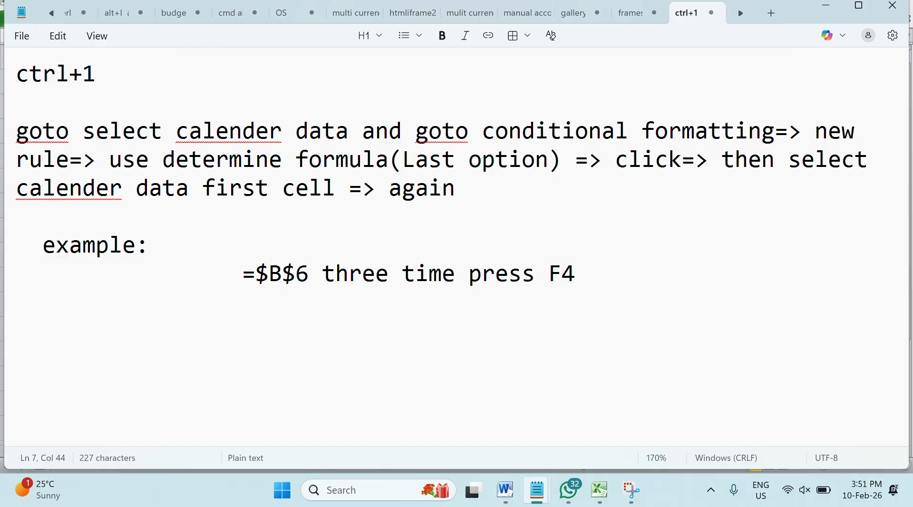
{"action": "type", "text": " =>"}
Step: Add "=B6<select first date of month above" two lines below the =$B$6 line, at the same indent
{"action": "key", "text": "Return"}
{"action": "key", "text": "Return"}
{"action": "type", "text": "=B"}
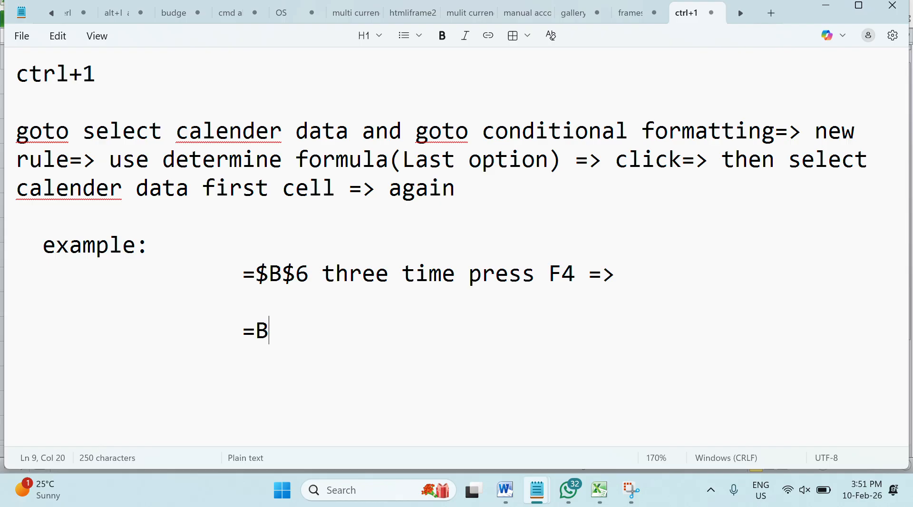
{"action": "type", "text": "6<select "}
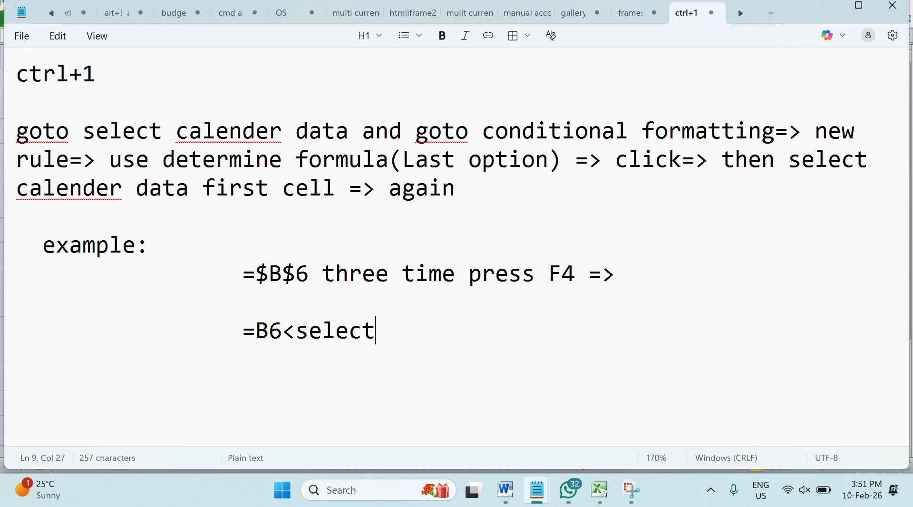
{"action": "type", "text": "firs"}
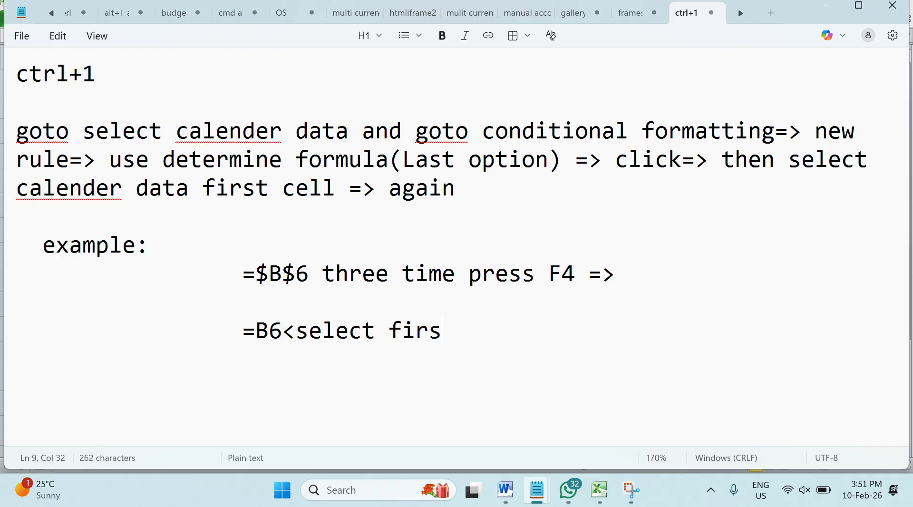
{"action": "type", "text": "t date o"}
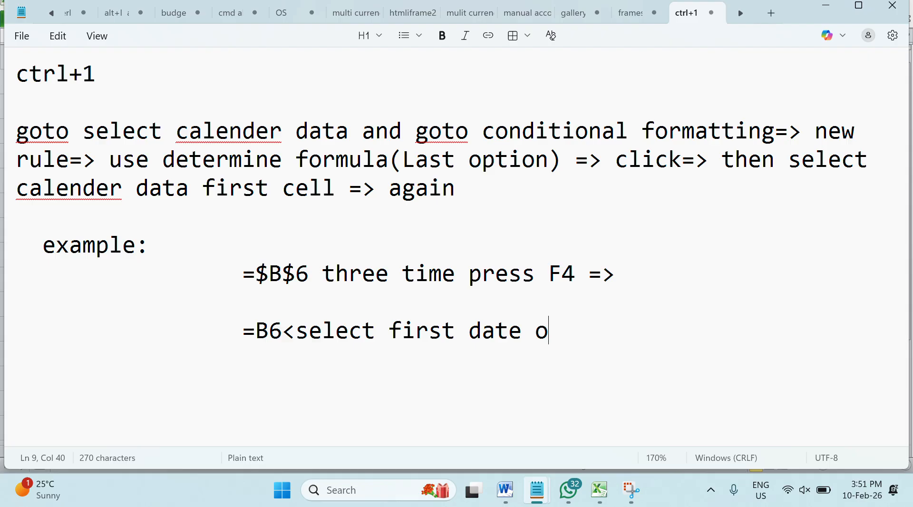
{"action": "type", "text": "f month "}
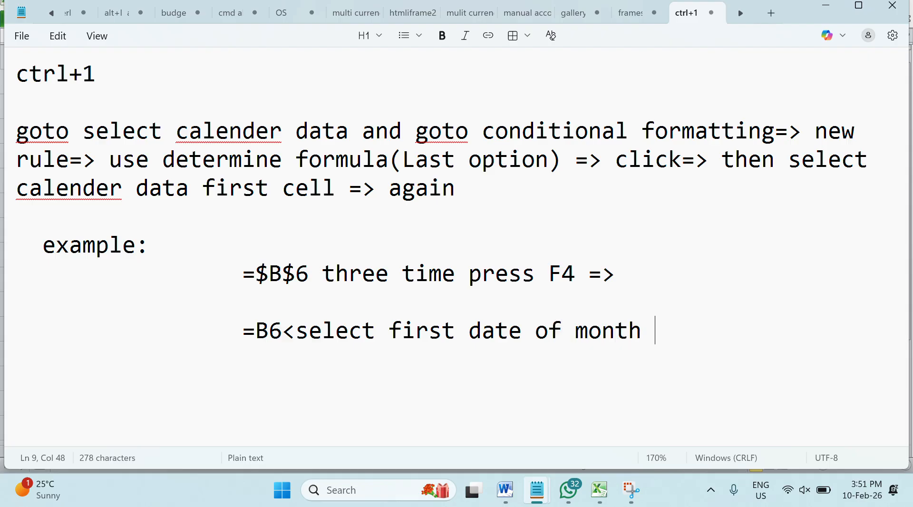
{"action": "type", "text": "above"}
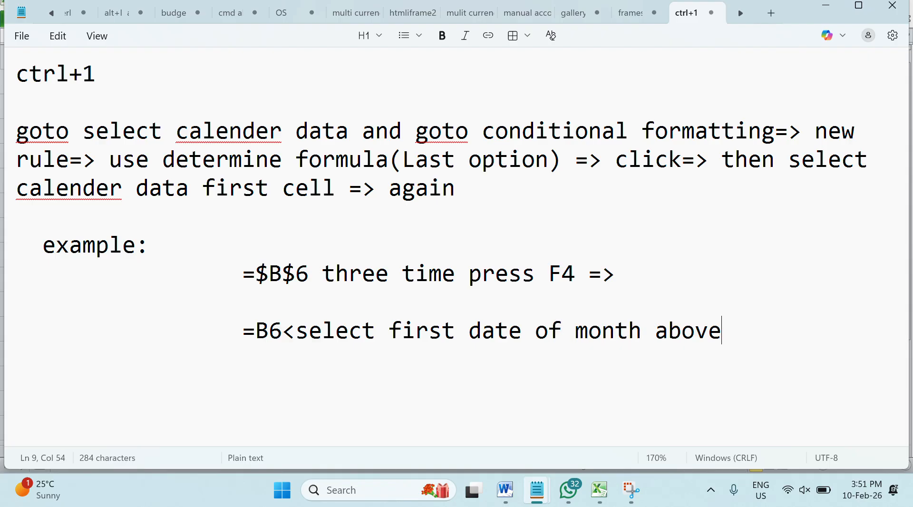
Step: Add the formula =B6<$F$3 below the "select first date of month above" line, separated by a blank line
{"action": "key", "text": "Return"}
{"action": "type", "text": "=>"}
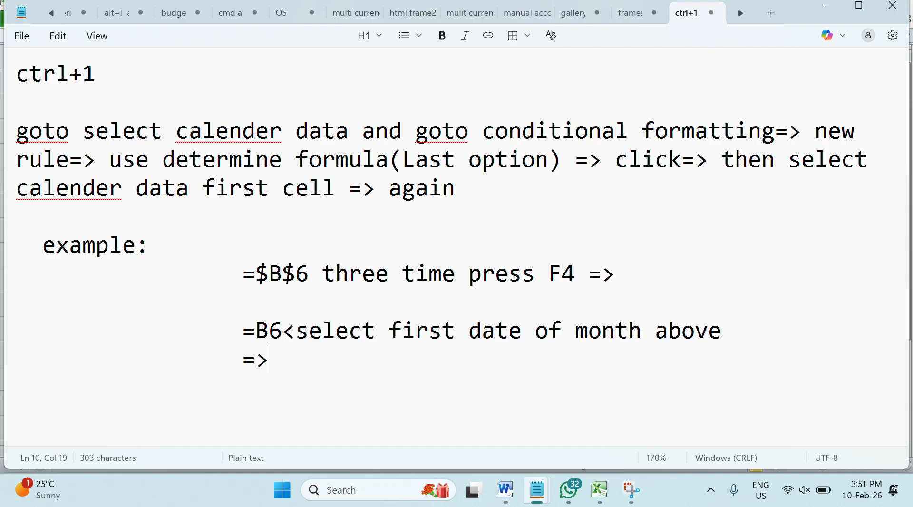
{"action": "key", "text": "BackSpace"}
{"action": "type", "text": "B6<"}
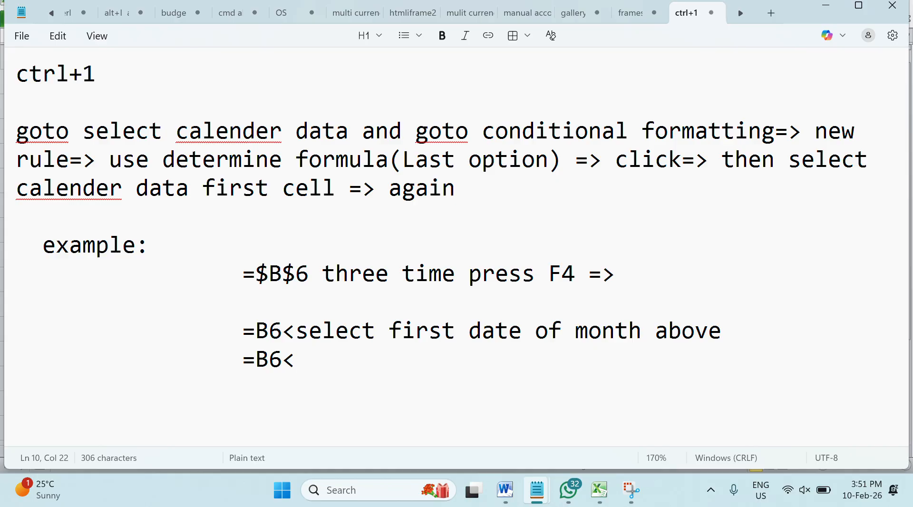
{"action": "type", "text": "$F$3"}
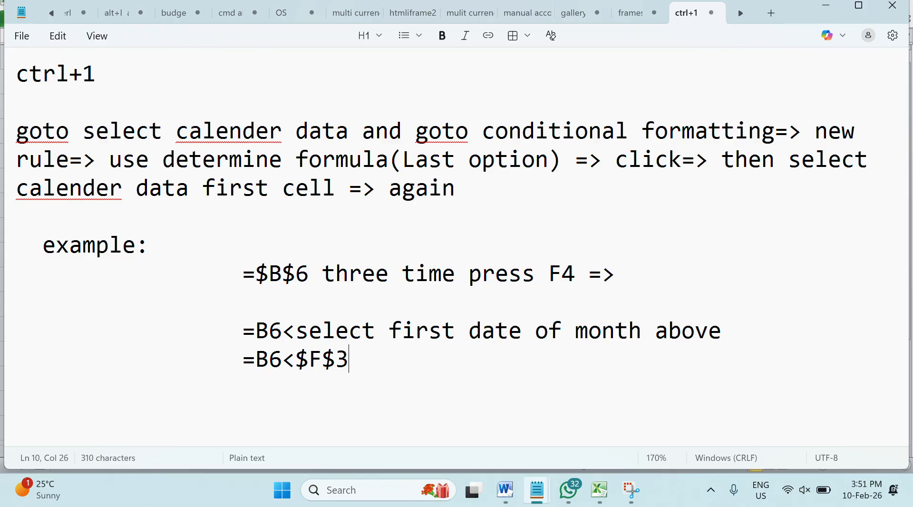
{"action": "left_click", "coordinate": [739, 336]}
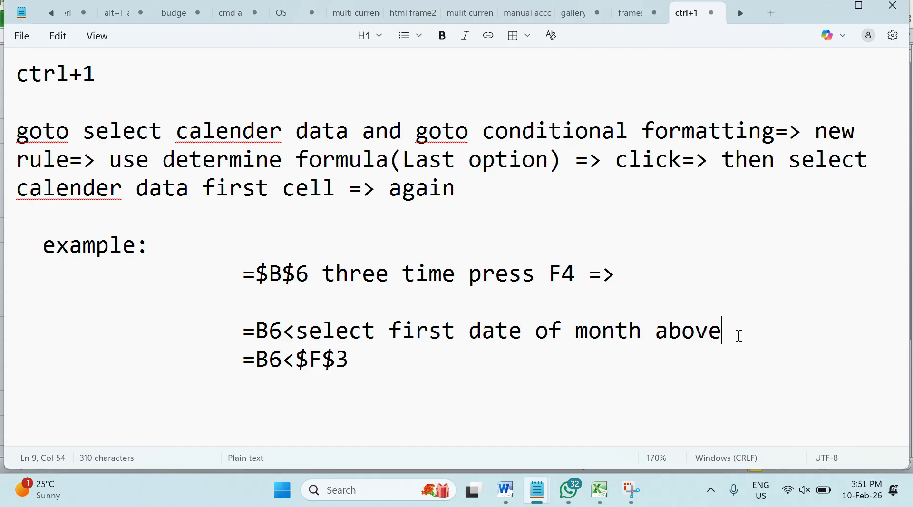
{"action": "key", "text": "Return"}
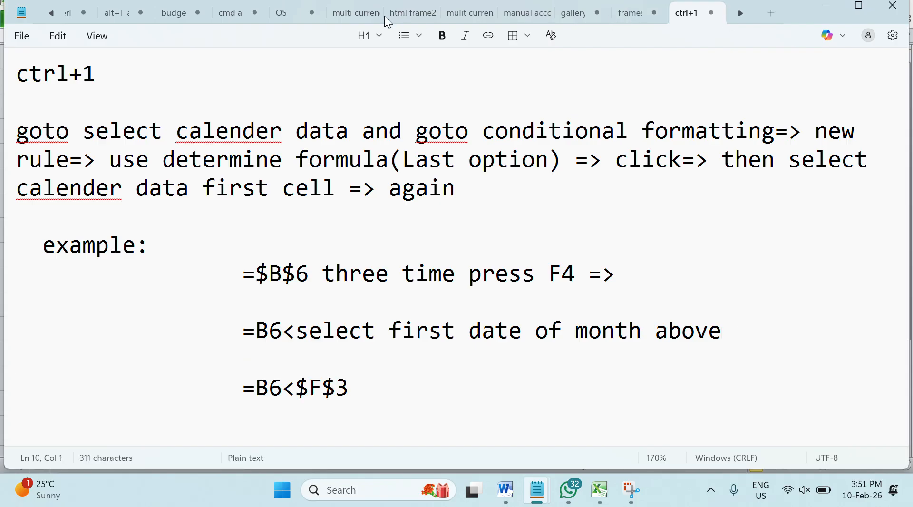
Step: Add "format=> font => color=> white=> ok" on a new line beneath =B6<$F$3
{"action": "left_click", "coordinate": [395, 391]}
{"action": "key", "text": "Return"}
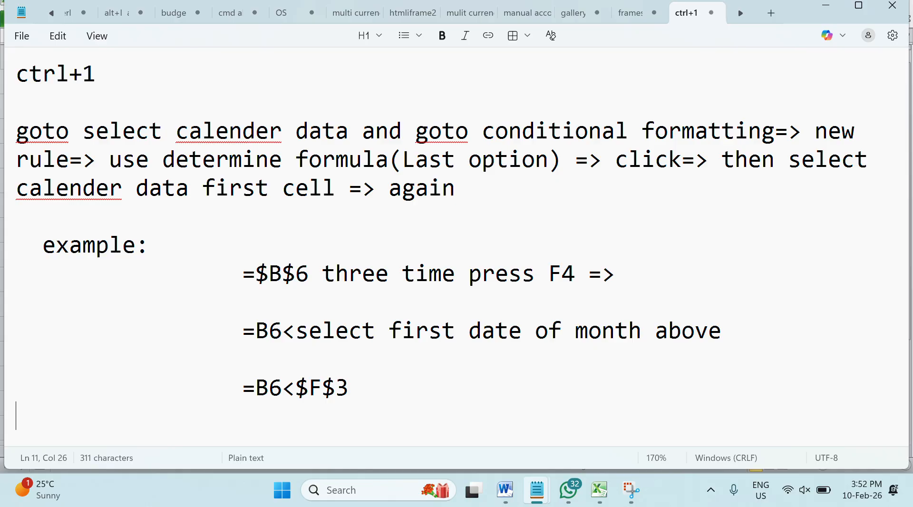
{"action": "type", "text": "f"}
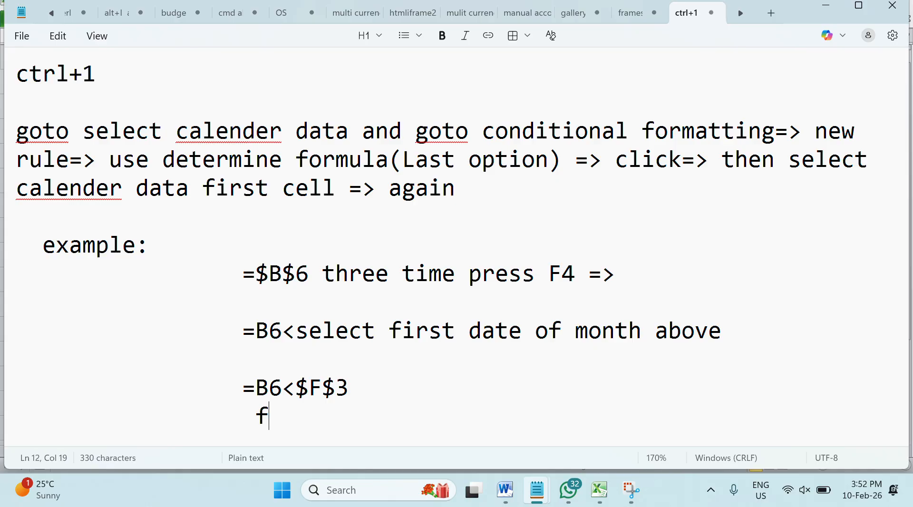
{"action": "type", "text": "ormat=> f"}
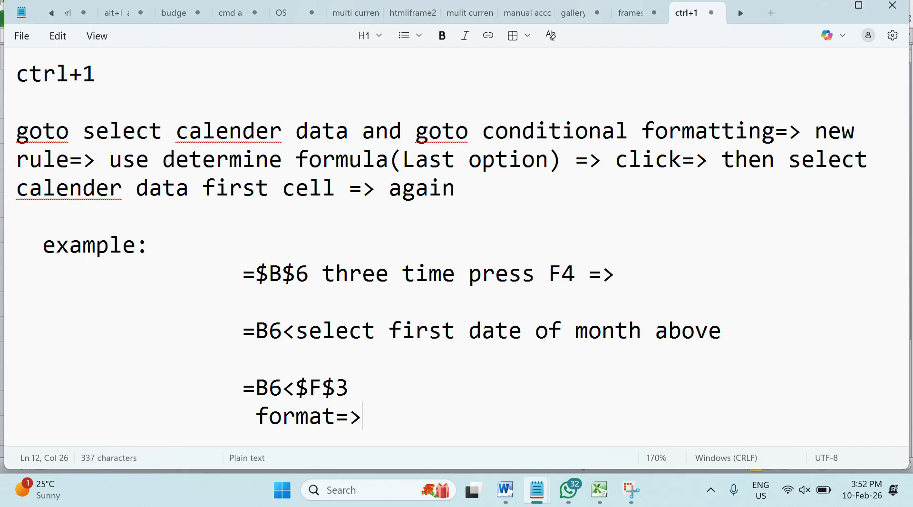
{"action": "type", "text": "ont "}
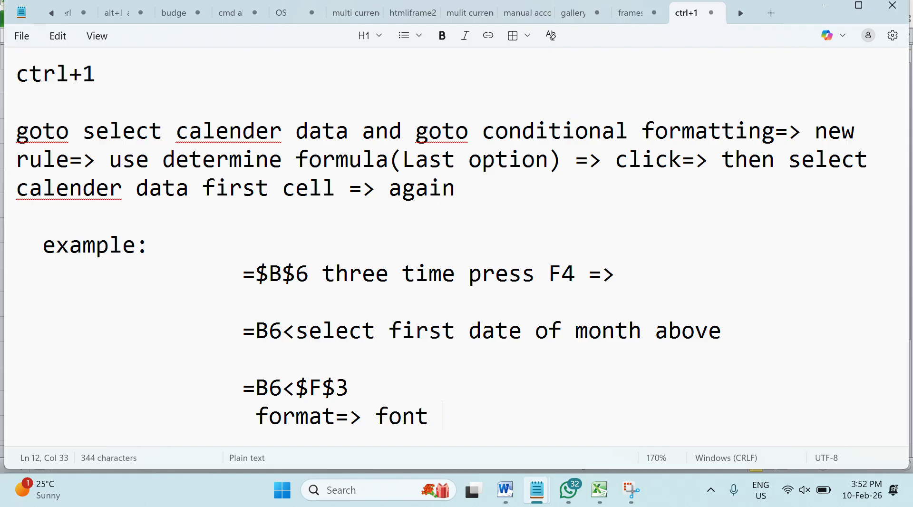
{"action": "type", "text": "=> color"}
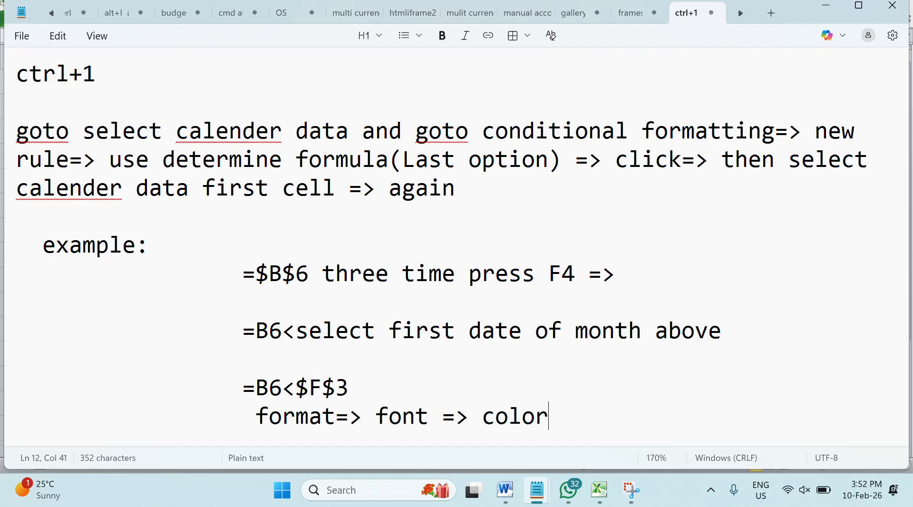
{"action": "type", "text": "=> white=> o"}
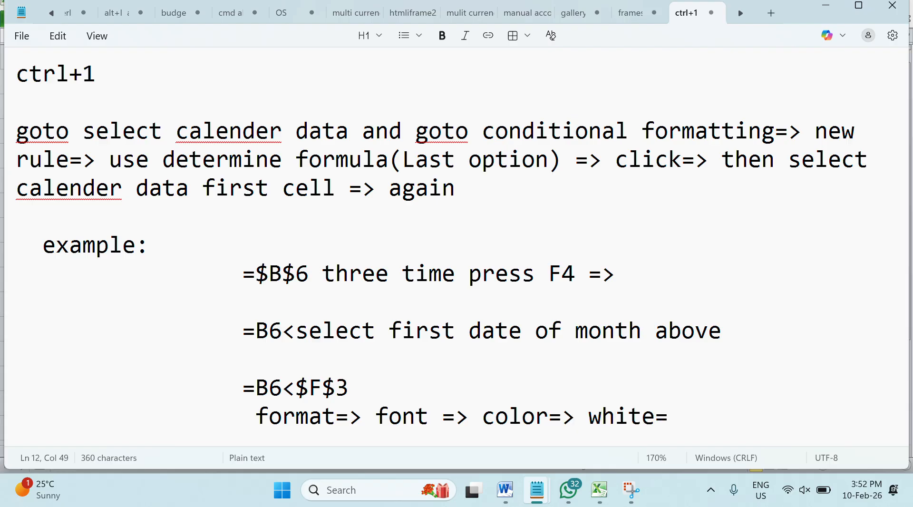
{"action": "type", "text": "k"}
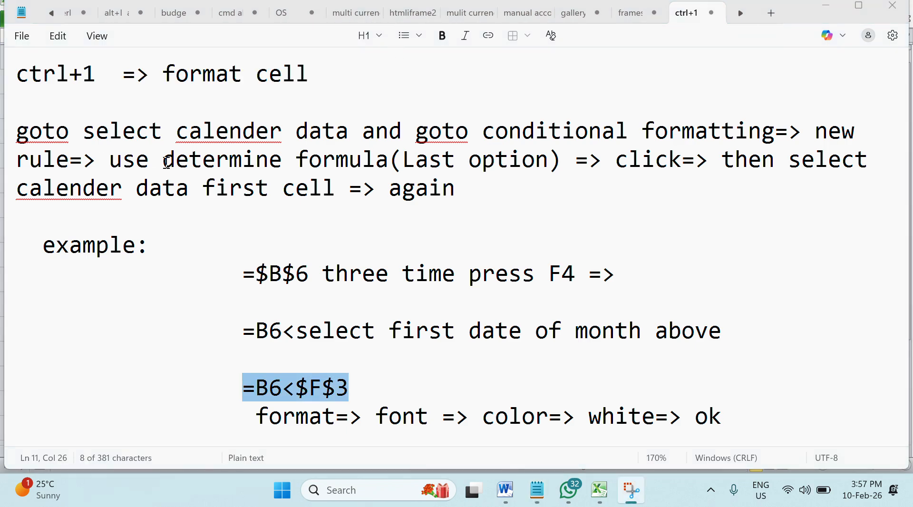
Step: Review the note by highlighting the format cell line, the conditional formatting instructions, and the B6<$F$3 comparison in turn
{"action": "left_click_drag", "start_coordinate": [332, 76], "coordinate": [15, 77]}
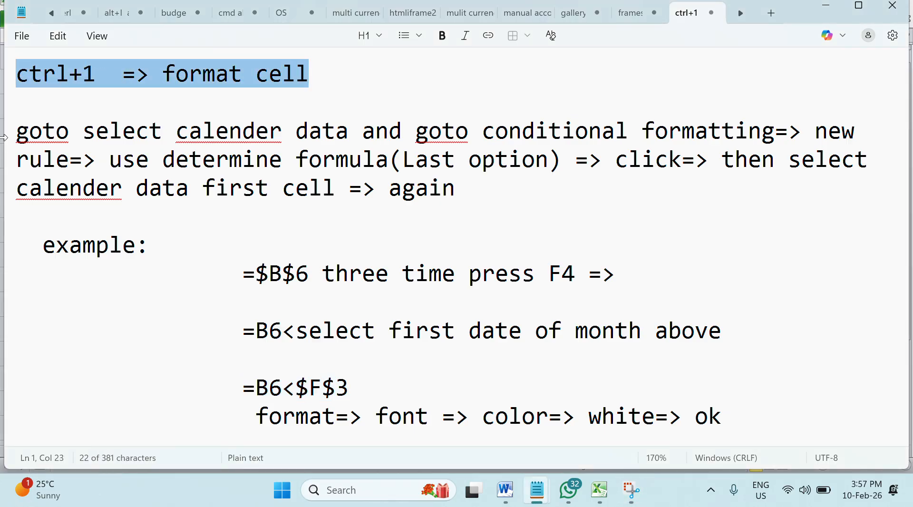
{"action": "left_click_drag", "start_coordinate": [7, 139], "coordinate": [574, 380]}
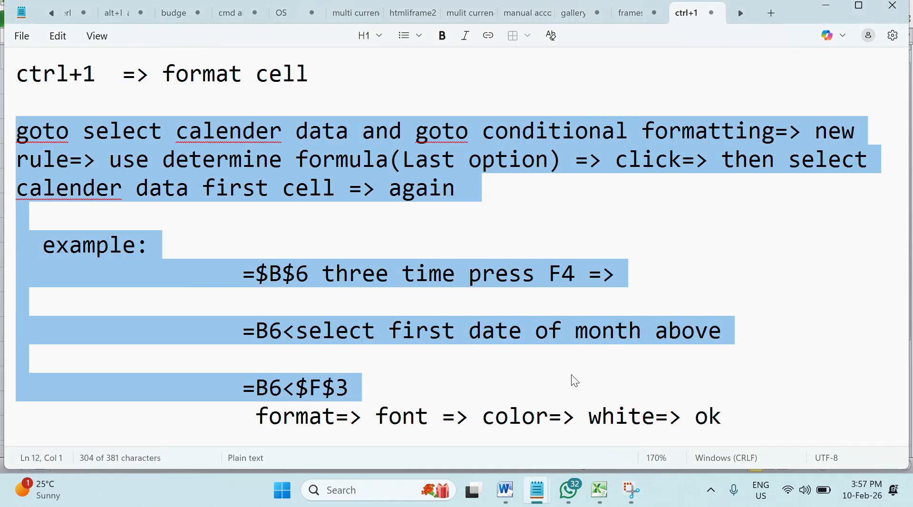
{"action": "left_click", "coordinate": [574, 399]}
{"action": "left_click_drag", "start_coordinate": [354, 388], "coordinate": [264, 389]}
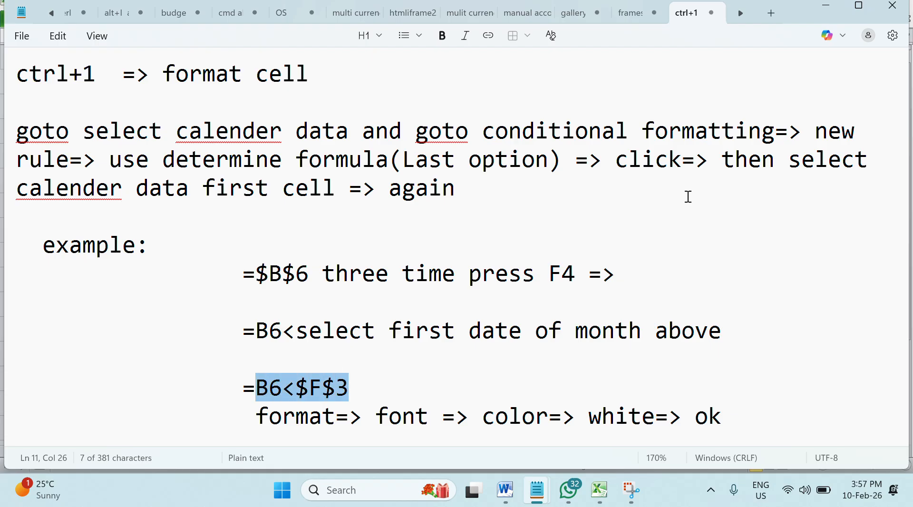
Step: Switch to the Excel workbook and select all the calendar date cells, B6:H12
{"action": "left_click", "coordinate": [839, 10]}
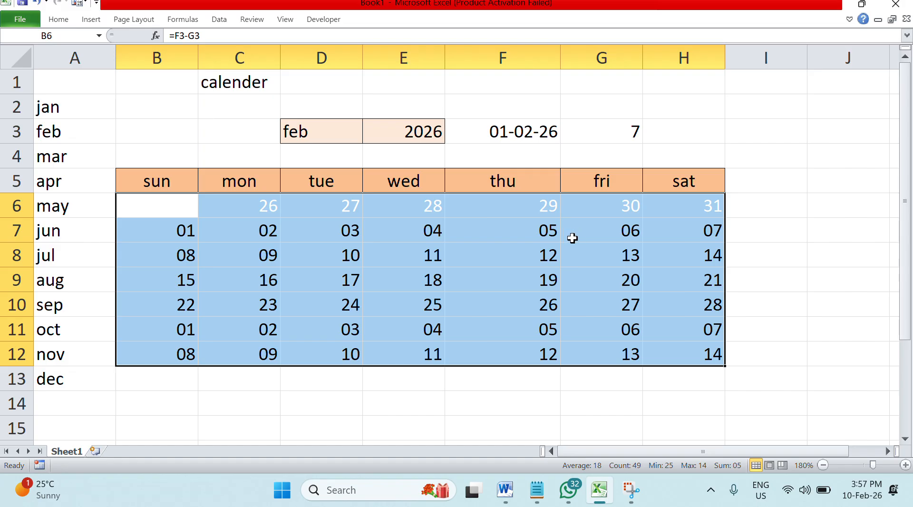
{"action": "left_click", "coordinate": [808, 243]}
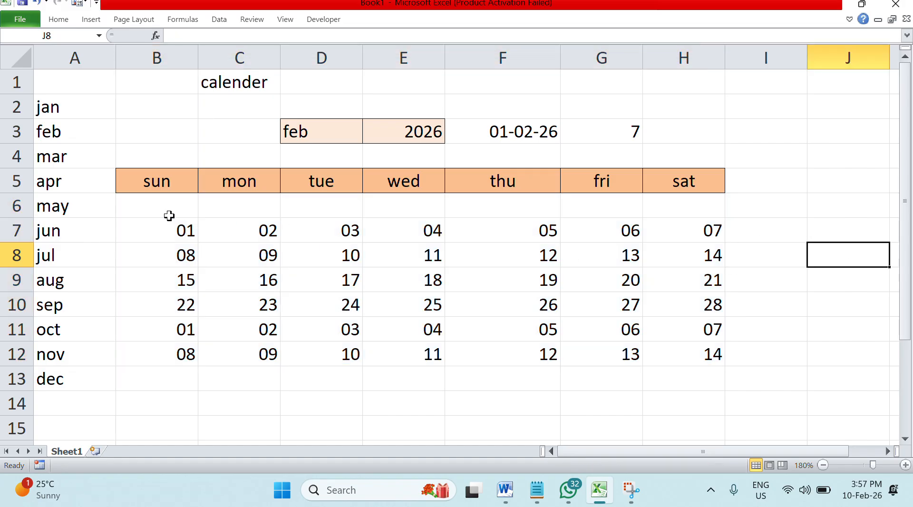
{"action": "left_click_drag", "start_coordinate": [170, 215], "coordinate": [678, 352]}
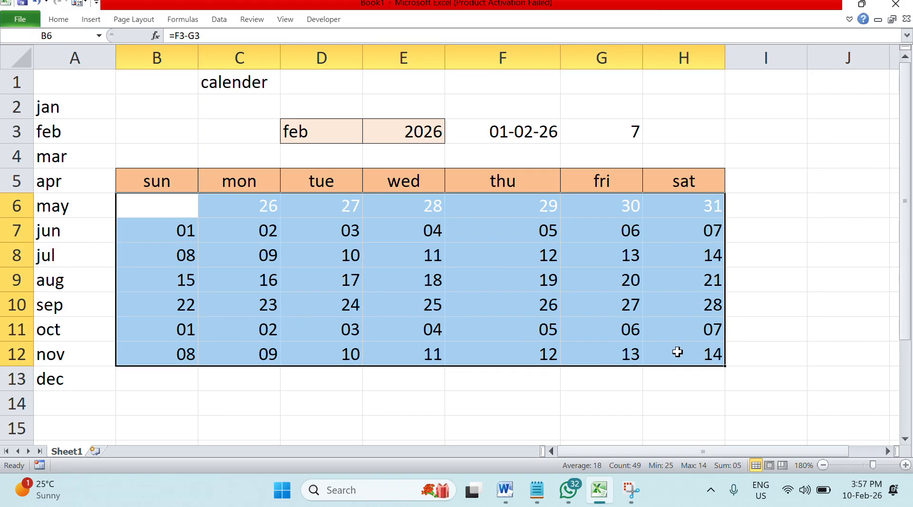
{"action": "left_click", "coordinate": [822, 303]}
{"action": "left_click_drag", "start_coordinate": [168, 220], "coordinate": [285, 330]}
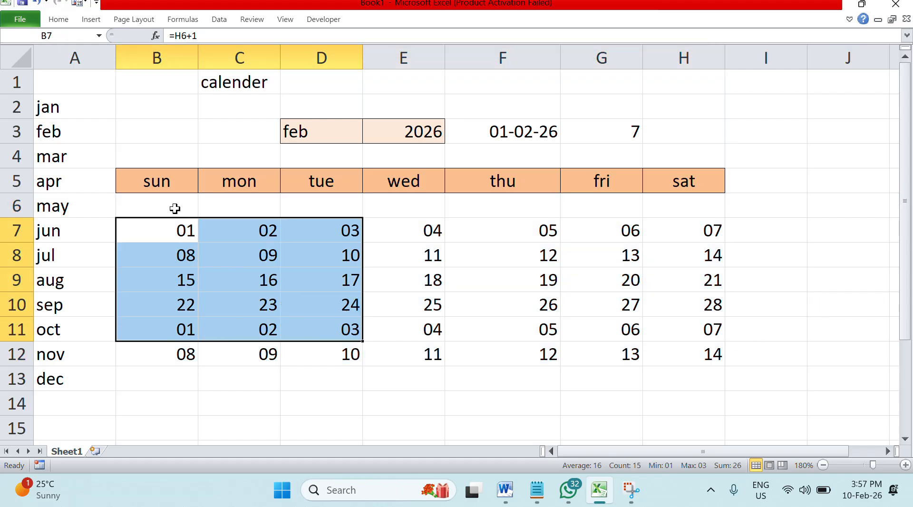
{"action": "left_click_drag", "start_coordinate": [175, 208], "coordinate": [689, 347]}
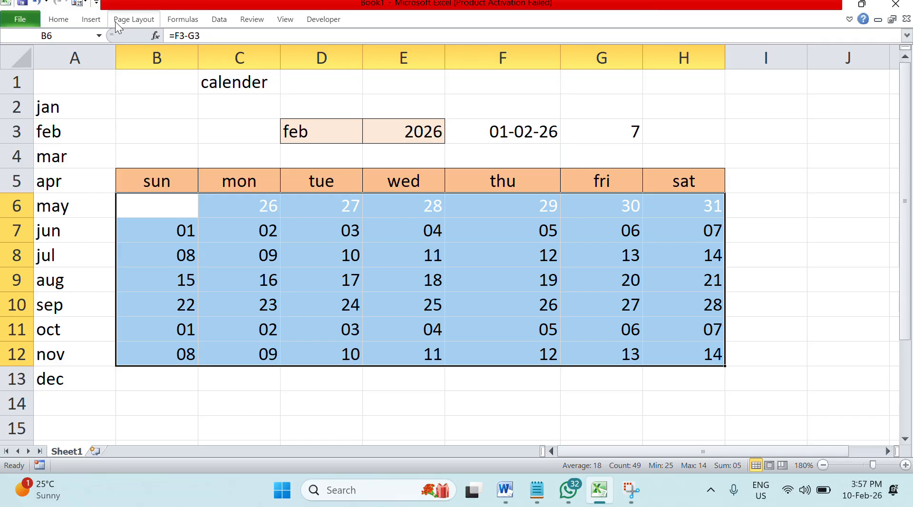
Step: Start a formula-based conditional formatting rule for the selected dates, using the formula =B6>eomonth($F$3,0)
{"action": "left_click", "coordinate": [58, 22]}
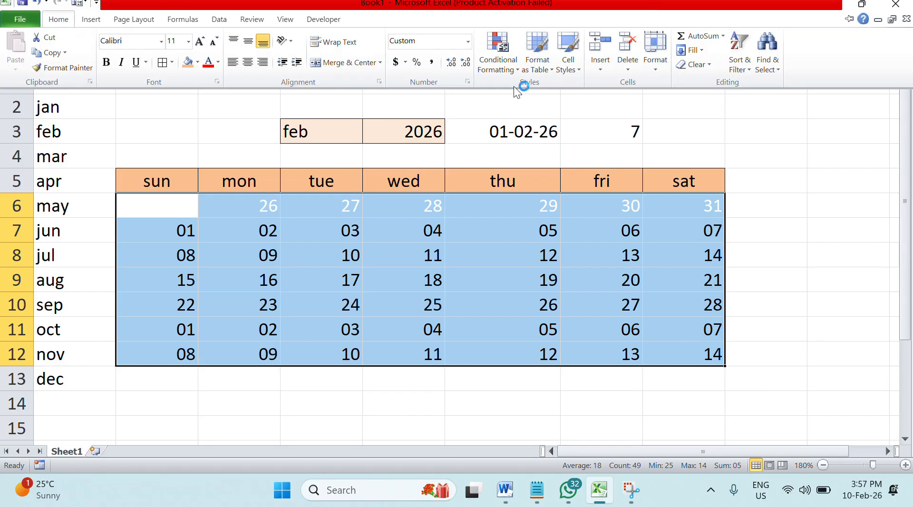
{"action": "left_click", "coordinate": [505, 63]}
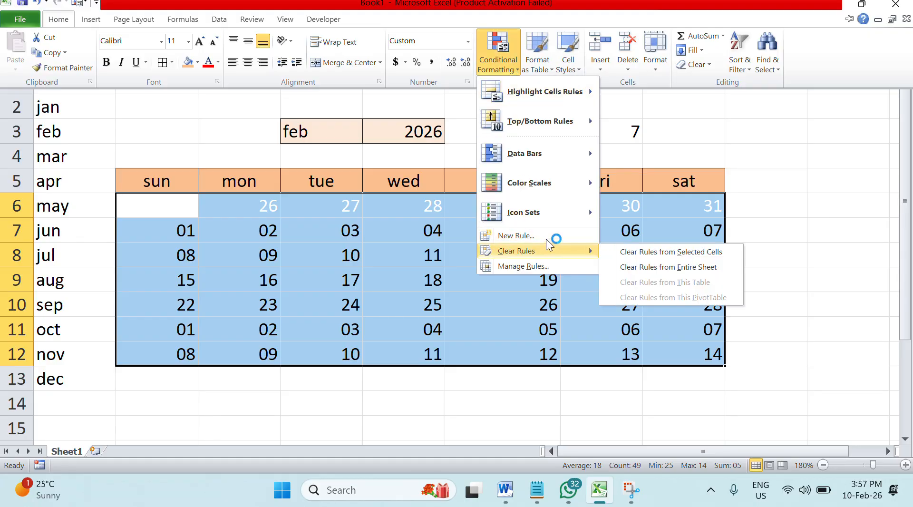
{"action": "left_click", "coordinate": [552, 235]}
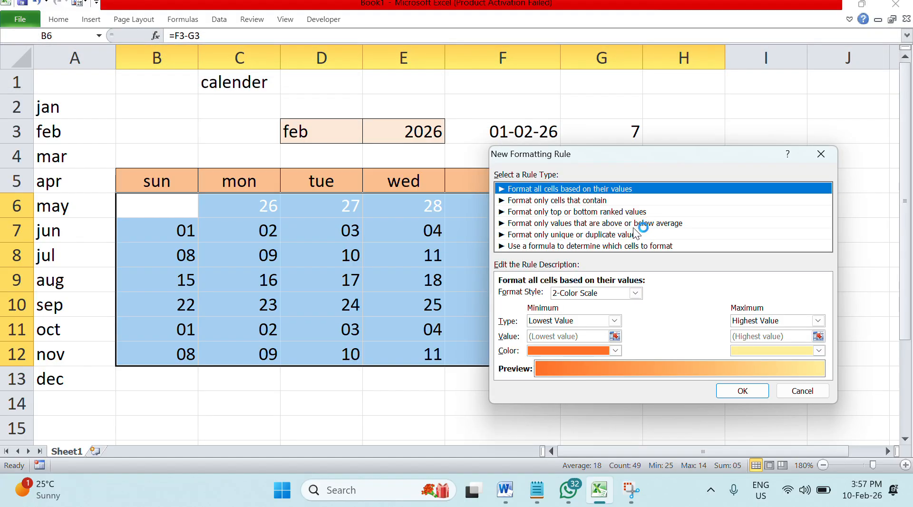
{"action": "left_click", "coordinate": [571, 247]}
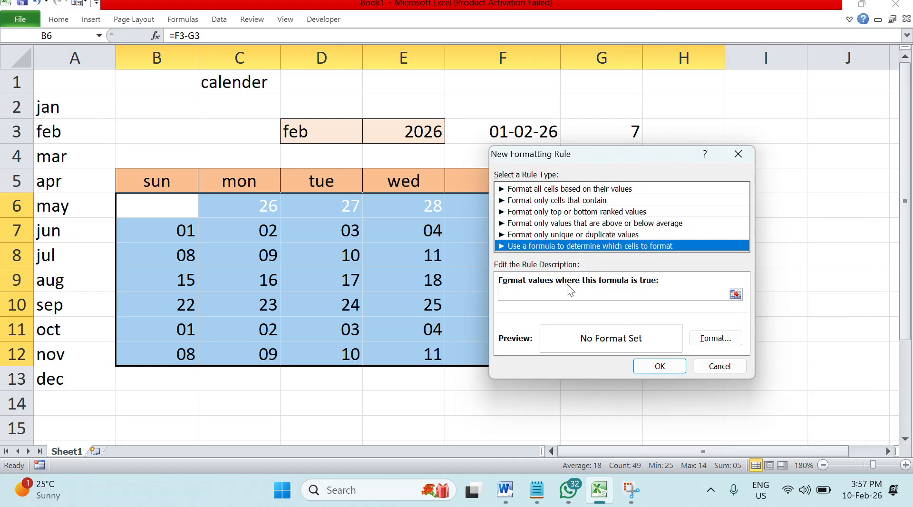
{"action": "left_click", "coordinate": [557, 294]}
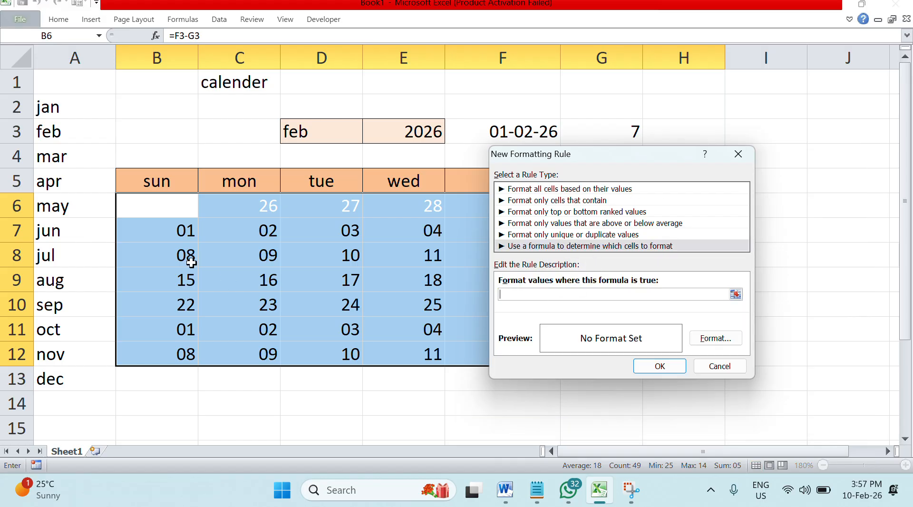
{"action": "left_click", "coordinate": [164, 206]}
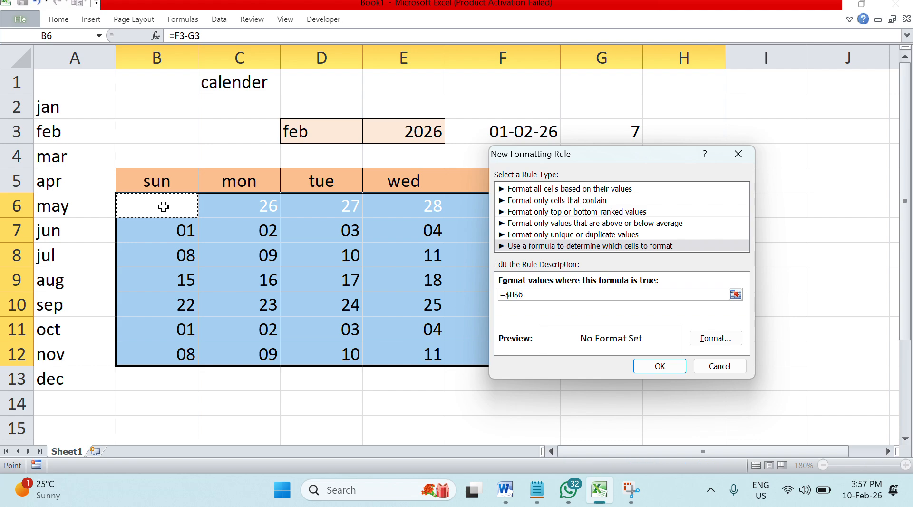
{"action": "key", "text": "F4"}
{"action": "key", "text": "F4"}
{"action": "key", "text": "F4"}
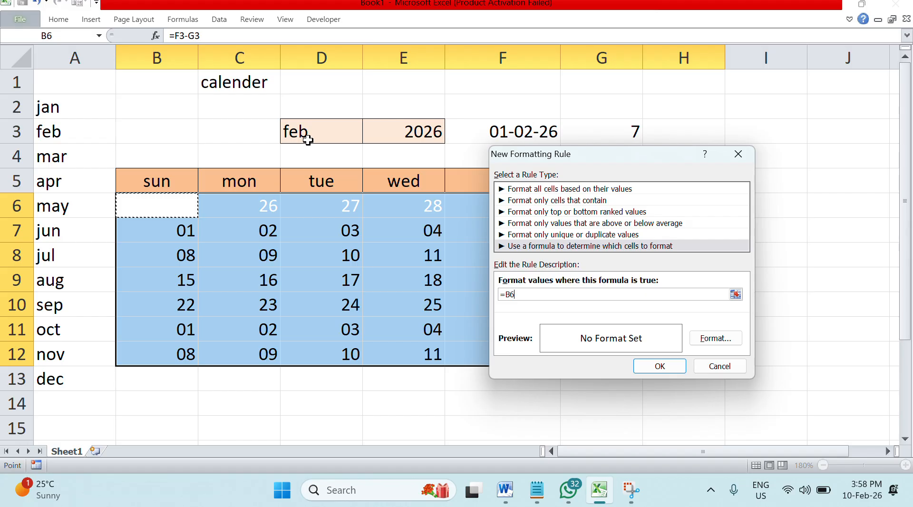
{"action": "type", "text": "eomonth("}
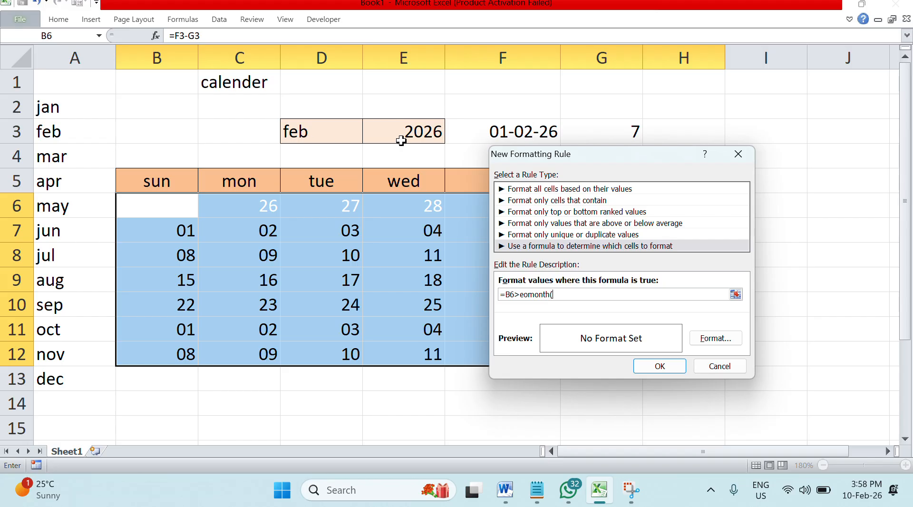
{"action": "left_click", "coordinate": [495, 131]}
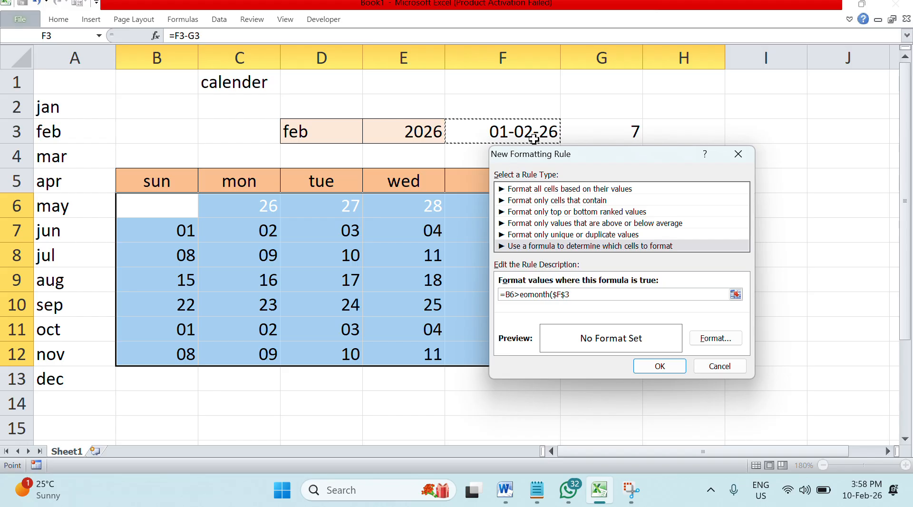
{"action": "type", "text": ",0"}
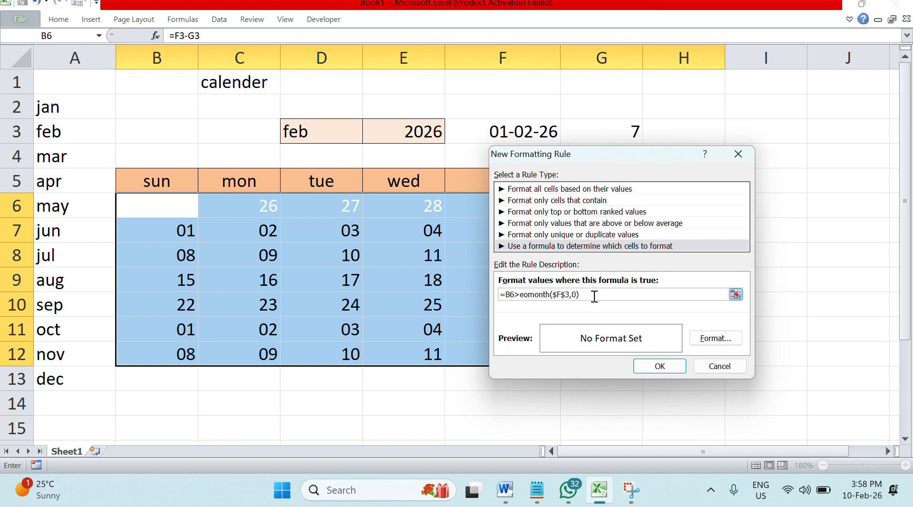
Step: Copy the whole rule formula to the clipboard, leaving it in place in the rule
{"action": "left_click_drag", "start_coordinate": [594, 296], "coordinate": [499, 294]}
{"action": "right_click", "coordinate": [513, 295]}
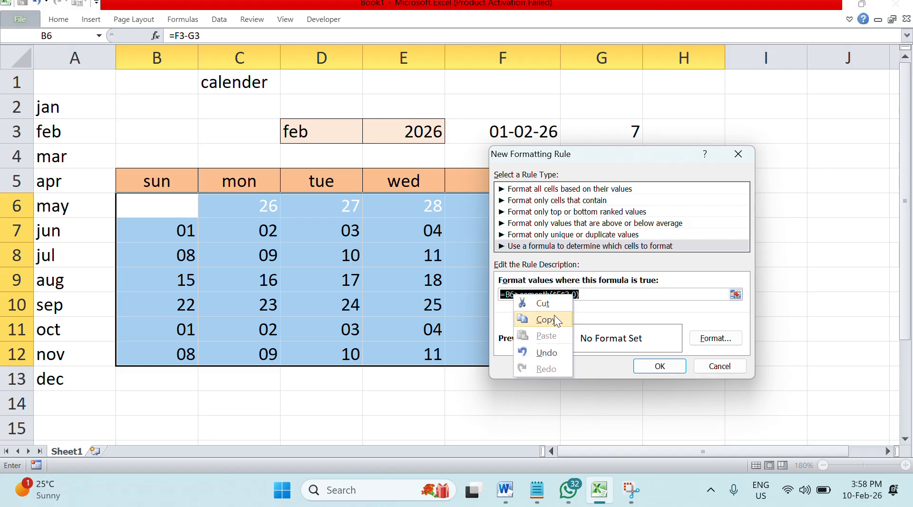
{"action": "left_click", "coordinate": [554, 317]}
{"action": "left_click", "coordinate": [597, 292]}
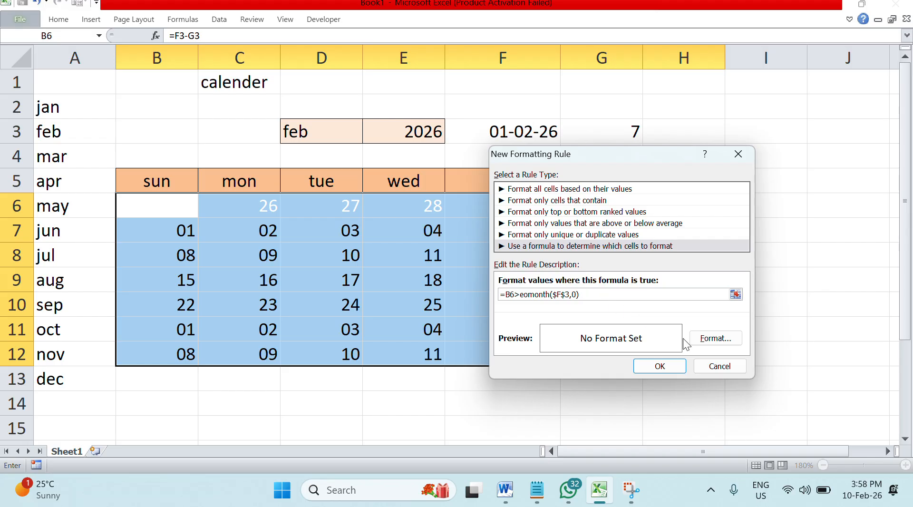
Step: Set the rule's font color to white, apply the rule to the calendar dates and deselect the range
{"action": "left_click", "coordinate": [716, 338]}
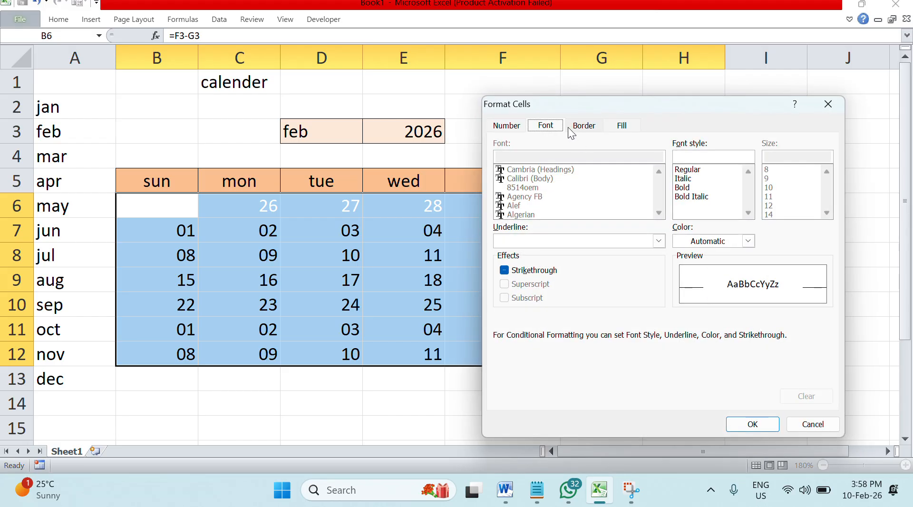
{"action": "left_click", "coordinate": [721, 244]}
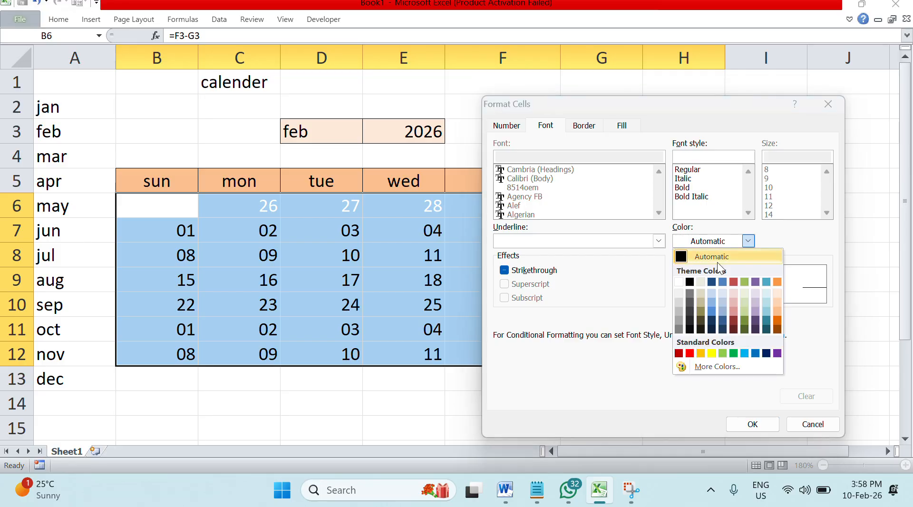
{"action": "left_click", "coordinate": [679, 282]}
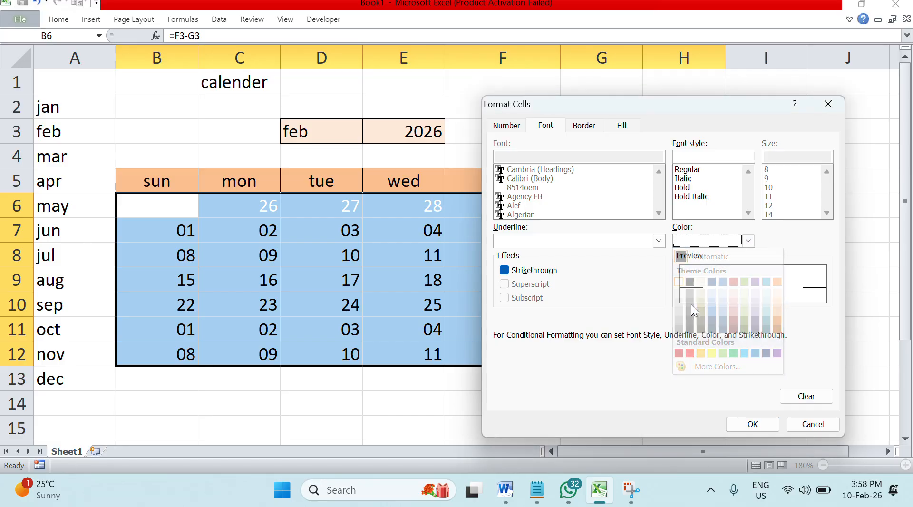
{"action": "left_click", "coordinate": [752, 423]}
{"action": "left_click", "coordinate": [675, 367]}
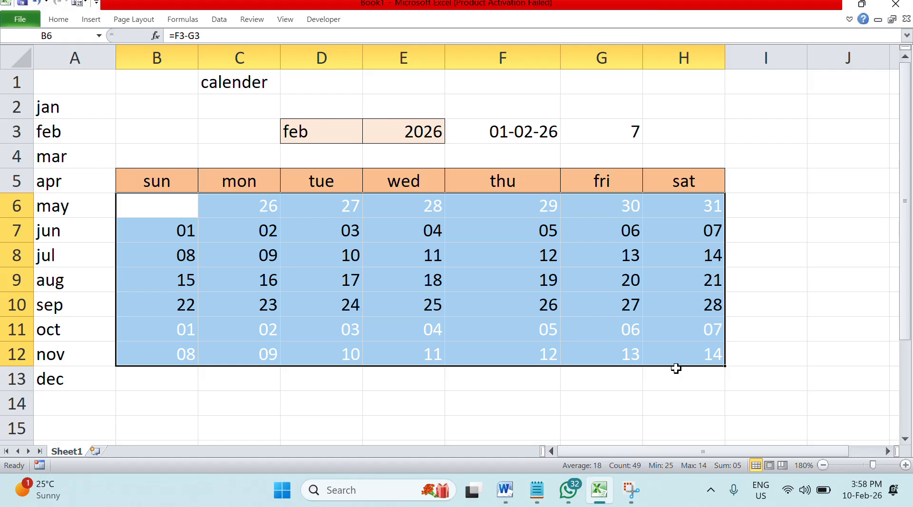
{"action": "left_click", "coordinate": [666, 393]}
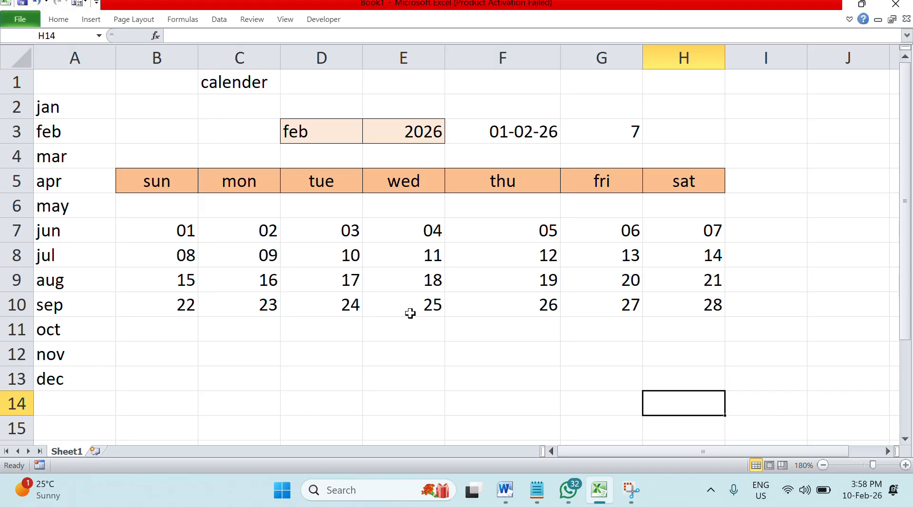
Step: Test the calendar by setting the month in D3 to mar, jan, apr, aug and sep in turn, and highlight B6:F11 to check the hidden dates
{"action": "left_click", "coordinate": [347, 127]}
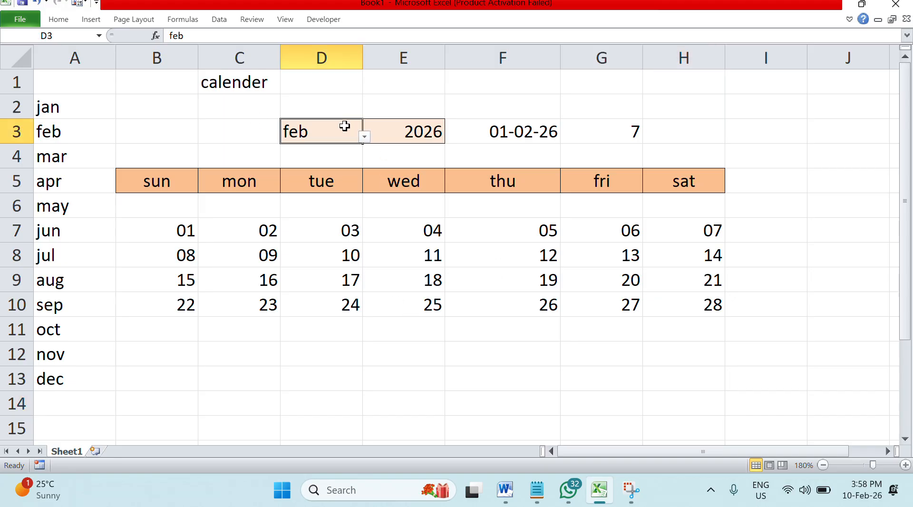
{"action": "left_click", "coordinate": [365, 137]}
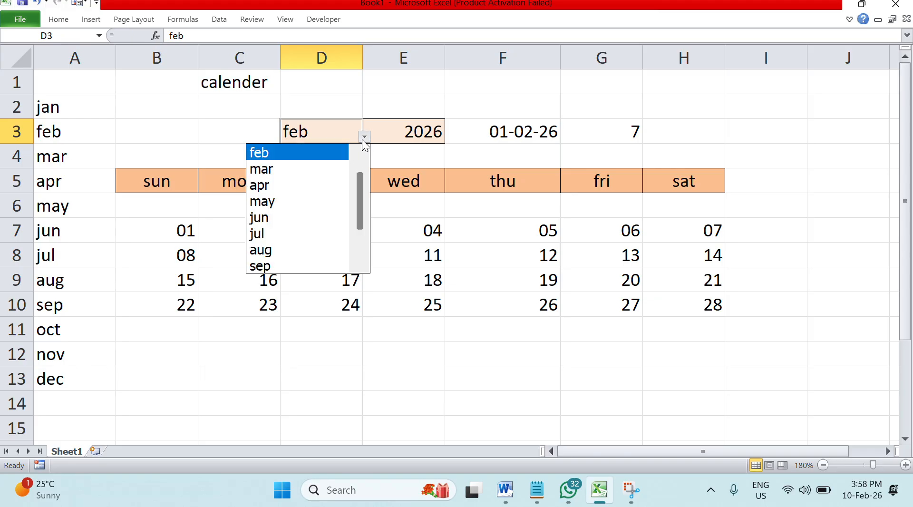
{"action": "left_click", "coordinate": [328, 169]}
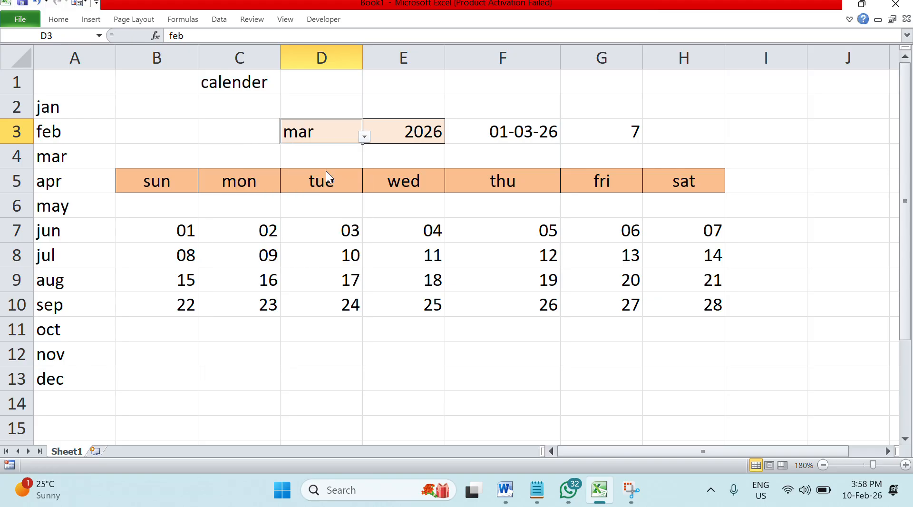
{"action": "left_click", "coordinate": [364, 137]}
{"action": "scroll", "coordinate": [318, 167], "scroll_direction": "up", "scroll_amount": 2}
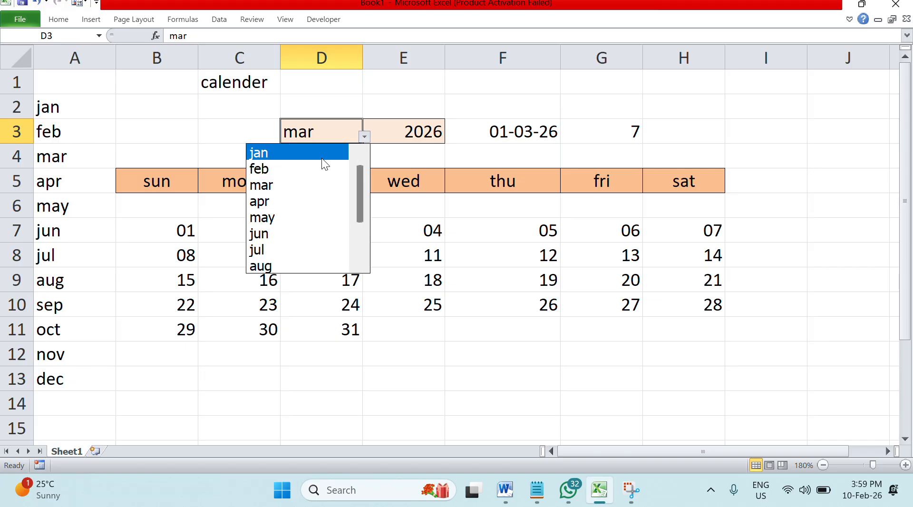
{"action": "left_click", "coordinate": [302, 154]}
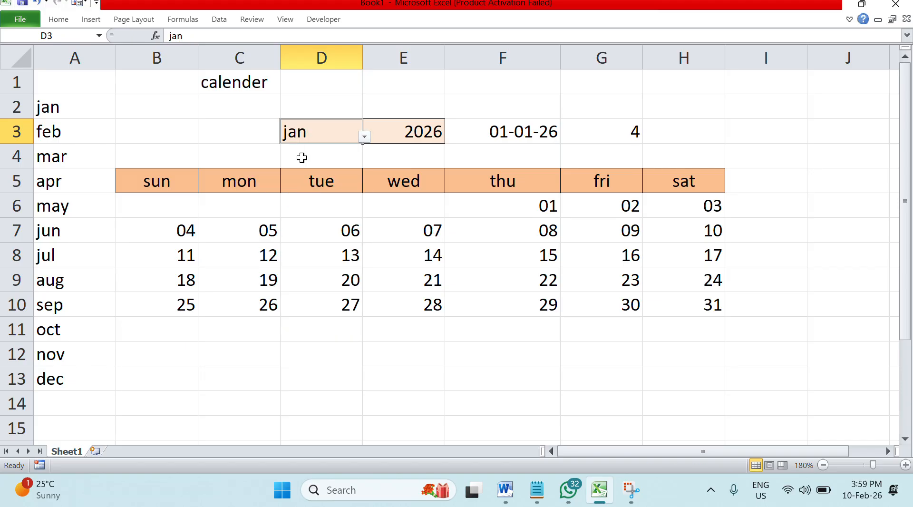
{"action": "left_click", "coordinate": [364, 137]}
{"action": "left_click", "coordinate": [331, 202]}
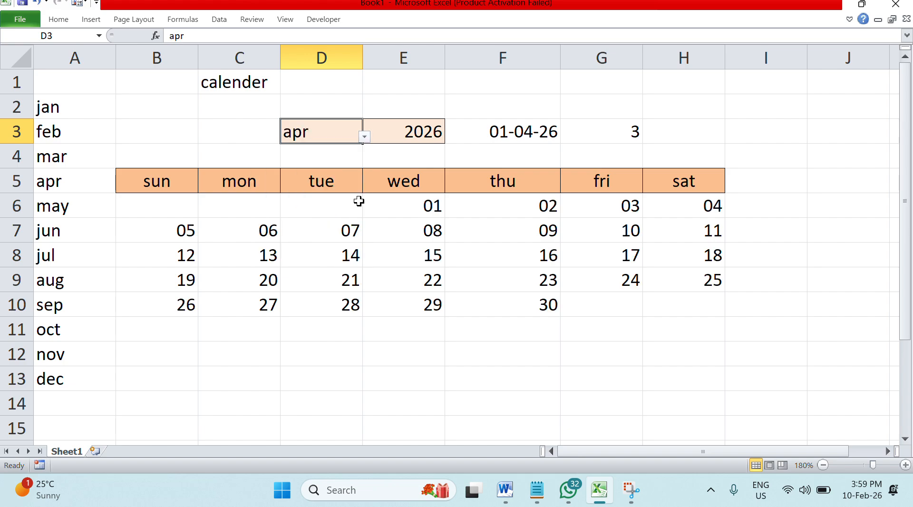
{"action": "left_click", "coordinate": [365, 137]}
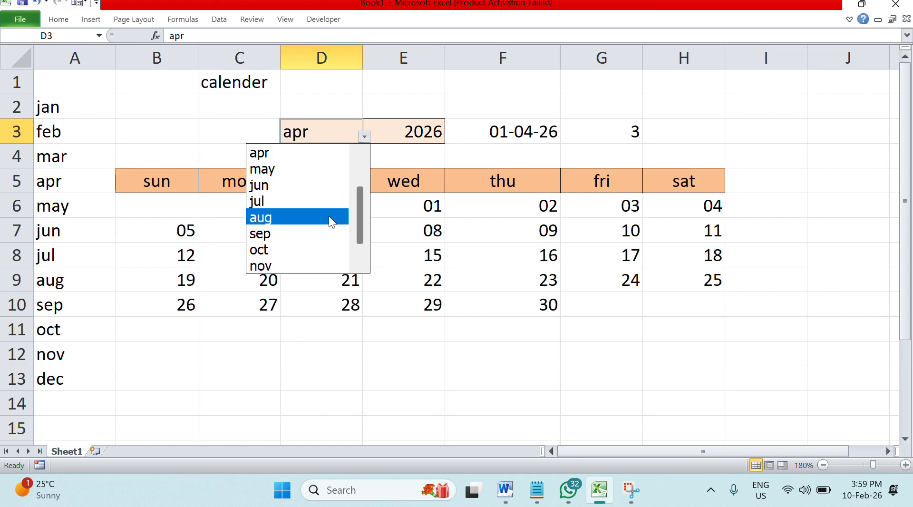
{"action": "left_click", "coordinate": [331, 218]}
{"action": "left_click", "coordinate": [365, 137]}
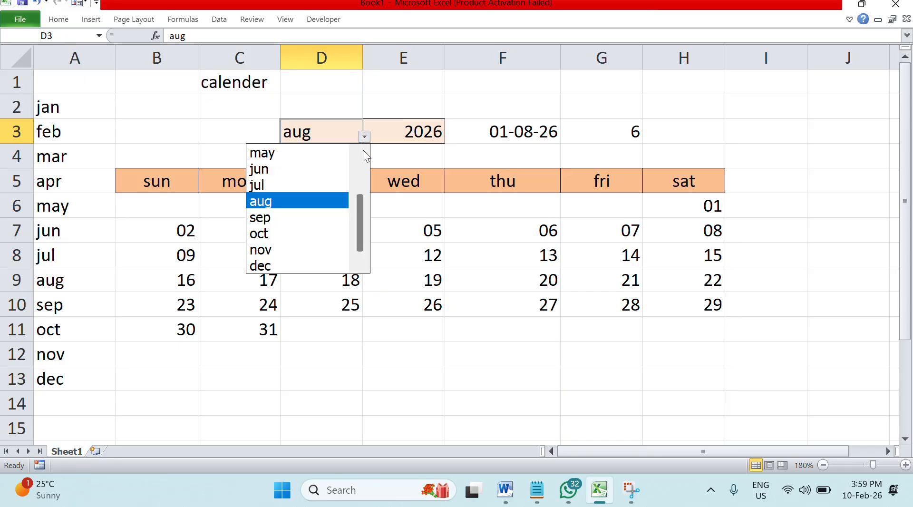
{"action": "left_click", "coordinate": [331, 218]}
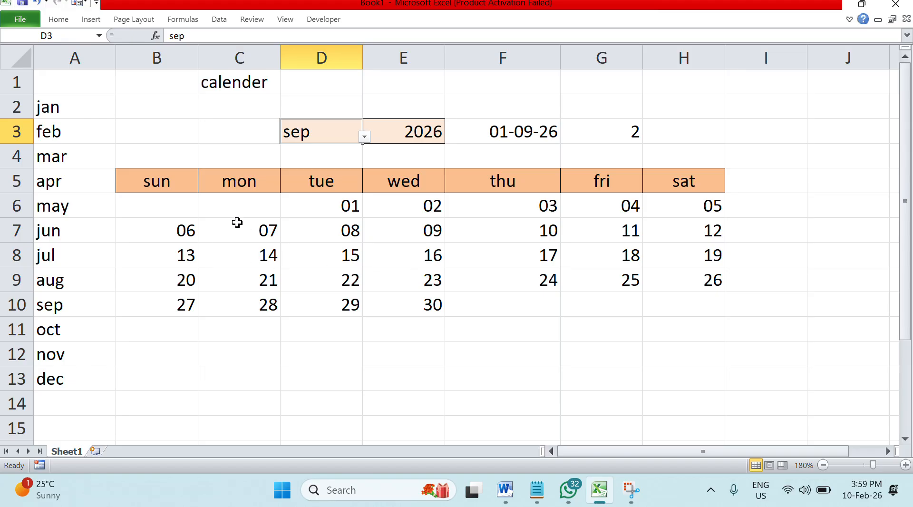
{"action": "left_click_drag", "start_coordinate": [184, 206], "coordinate": [514, 335]}
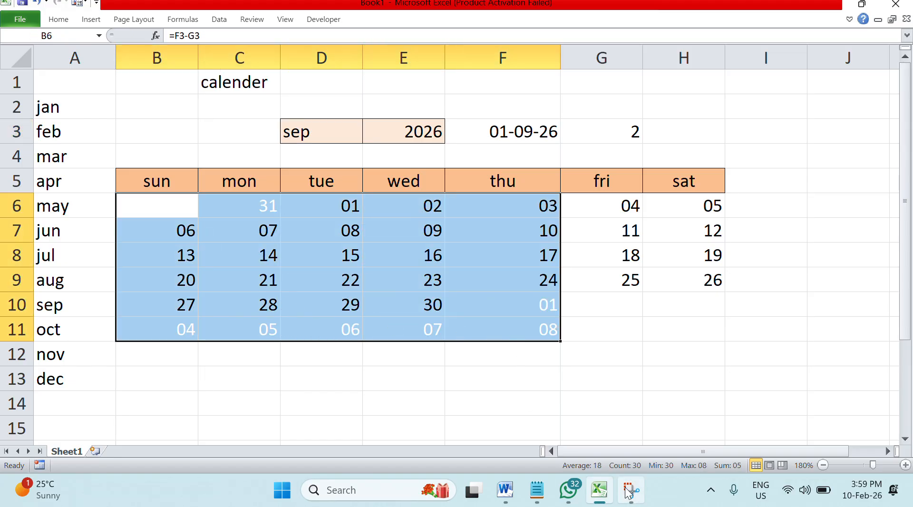
Step: Switch to the calendar notes in Notepad and paste the formula =B6>eomonth($F$3,0) two lines below the white font color note
{"action": "mouse_move", "coordinate": [537, 494]}
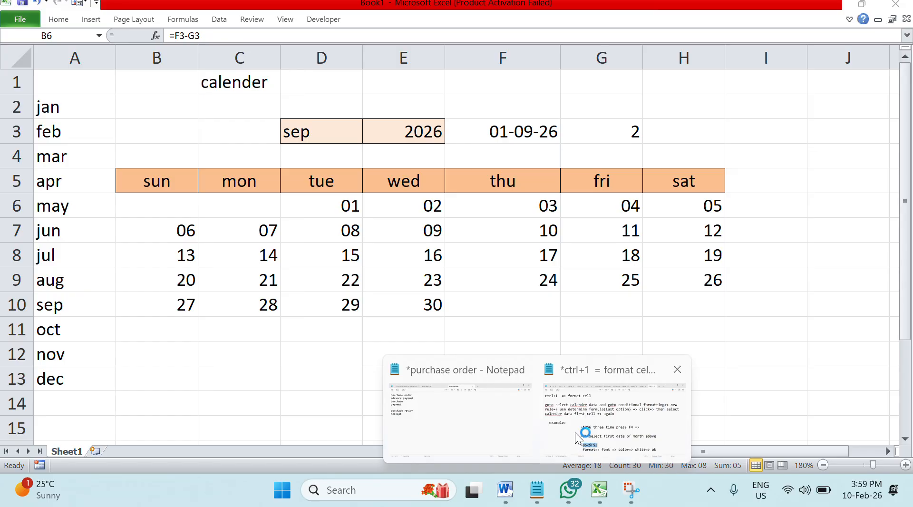
{"action": "left_click", "coordinate": [590, 423]}
{"action": "left_click", "coordinate": [402, 380]}
{"action": "left_click", "coordinate": [741, 423]}
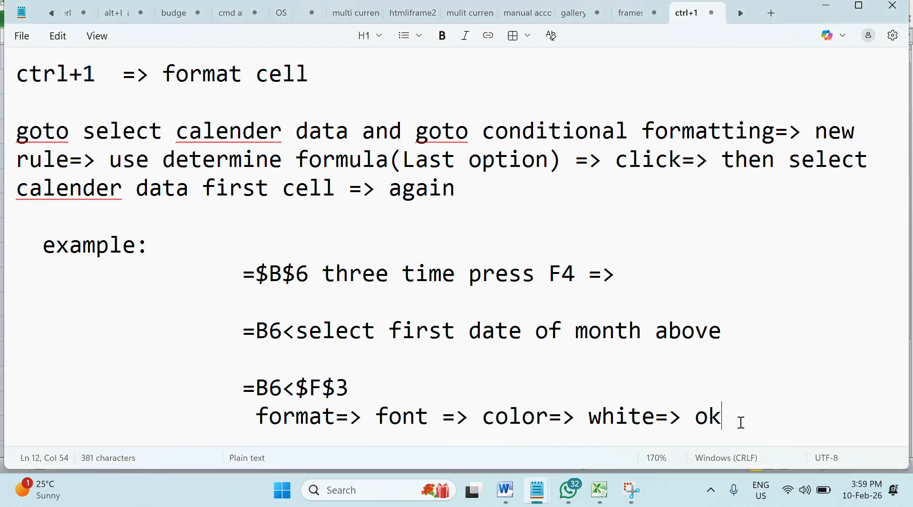
{"action": "key", "text": "Return"}
{"action": "key", "text": "Return"}
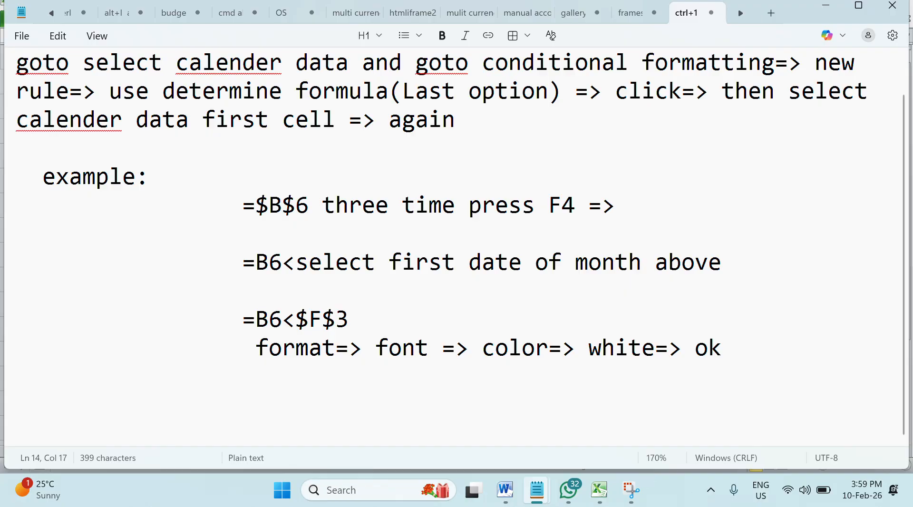
{"action": "key", "text": "ctrl+v"}
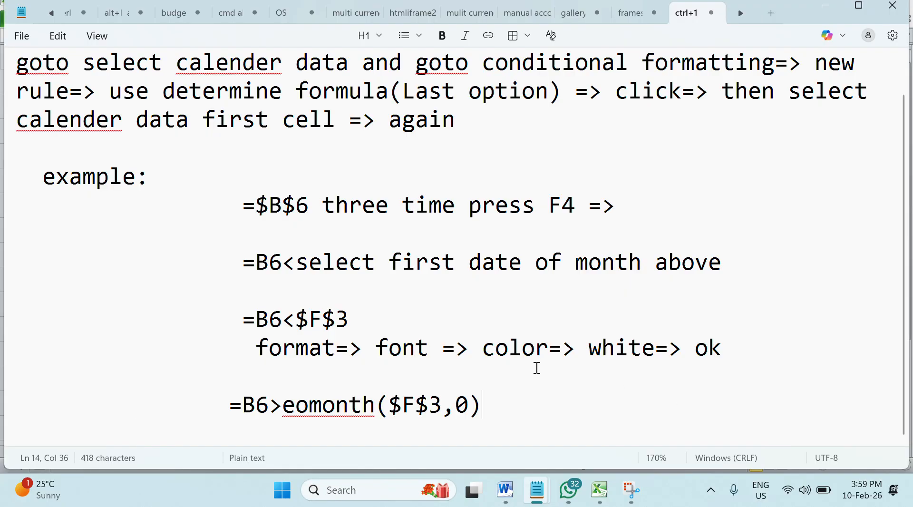
Step: Number the two rule formulas in the notes, adding 1) above =B6<$F$3 and 2) above =B6>eomonth($F$3,0)
{"action": "left_click", "coordinate": [168, 305]}
{"action": "type", "text": "1"}
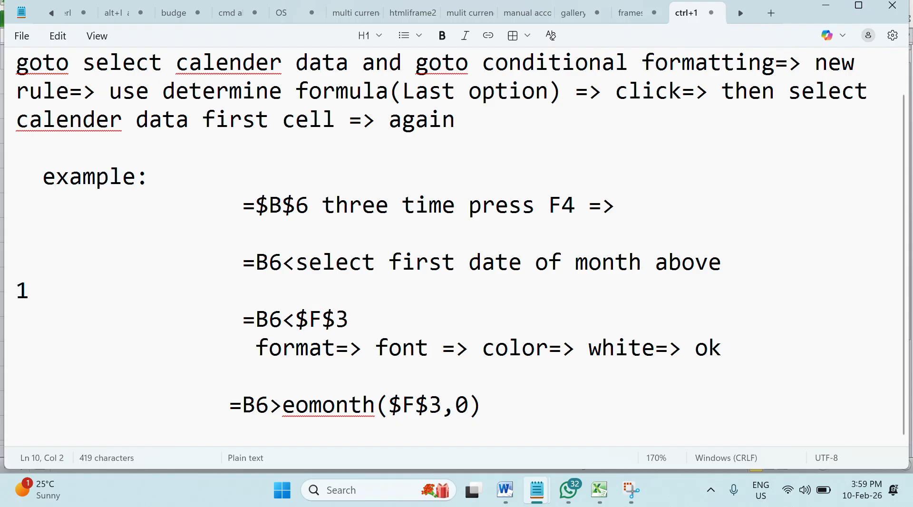
{"action": "type", "text": ")"}
{"action": "left_click", "coordinate": [45, 385]}
{"action": "type", "text": "2)"}
{"action": "left_click_drag", "start_coordinate": [480, 405], "coordinate": [221, 397]}
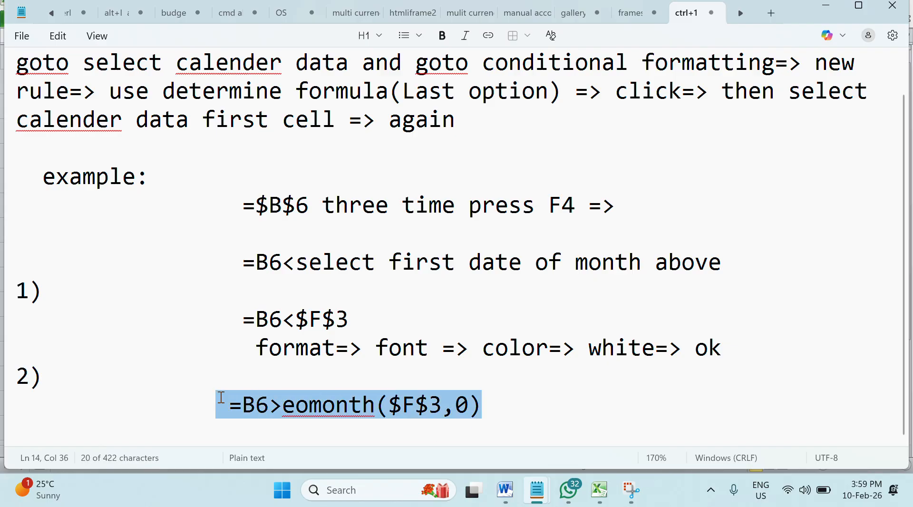
{"action": "left_click", "coordinate": [561, 418]}
{"action": "scroll", "coordinate": [555, 419], "scroll_direction": "up", "scroll_amount": 1}
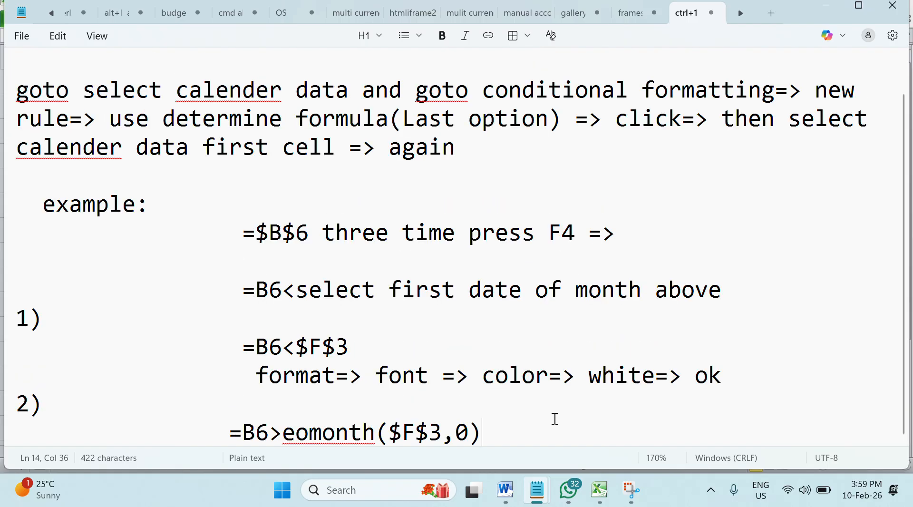
{"action": "left_click", "coordinate": [383, 19]}
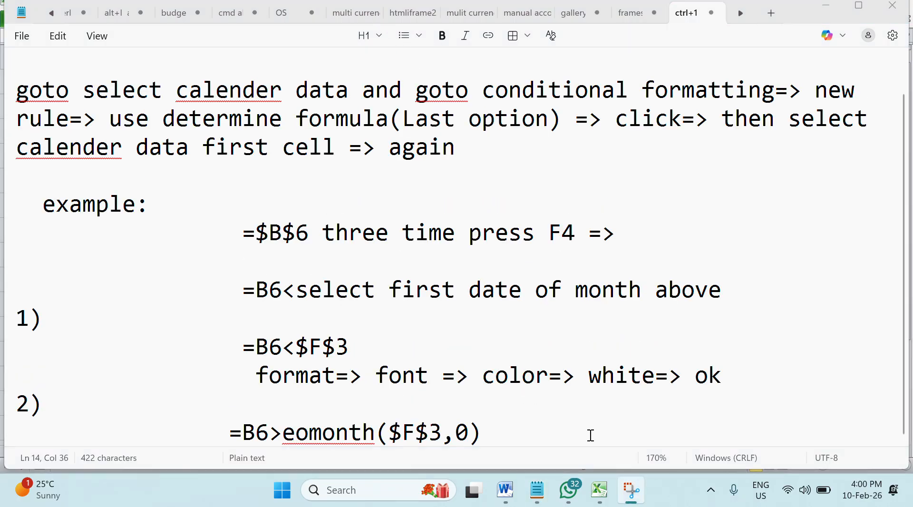
Step: Switch back to the Excel calendar and set the month in D3 to feb
{"action": "left_click", "coordinate": [599, 490]}
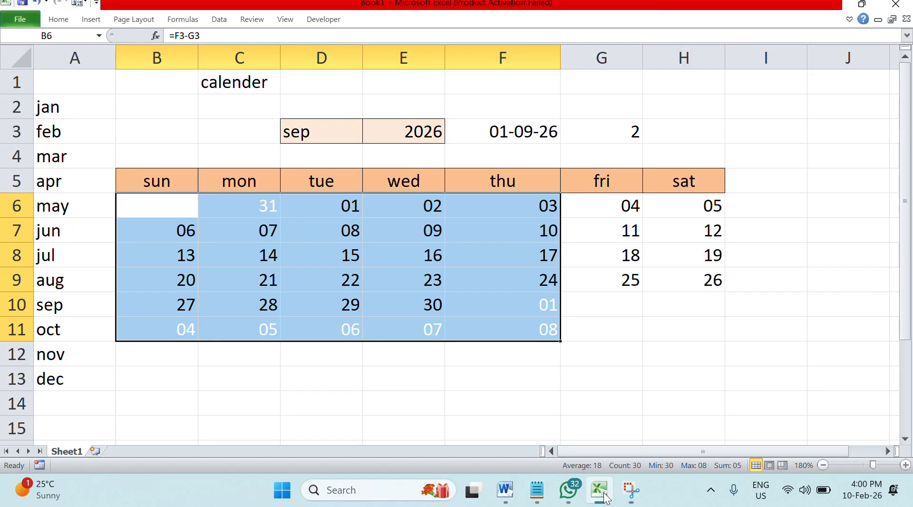
{"action": "left_click", "coordinate": [669, 346]}
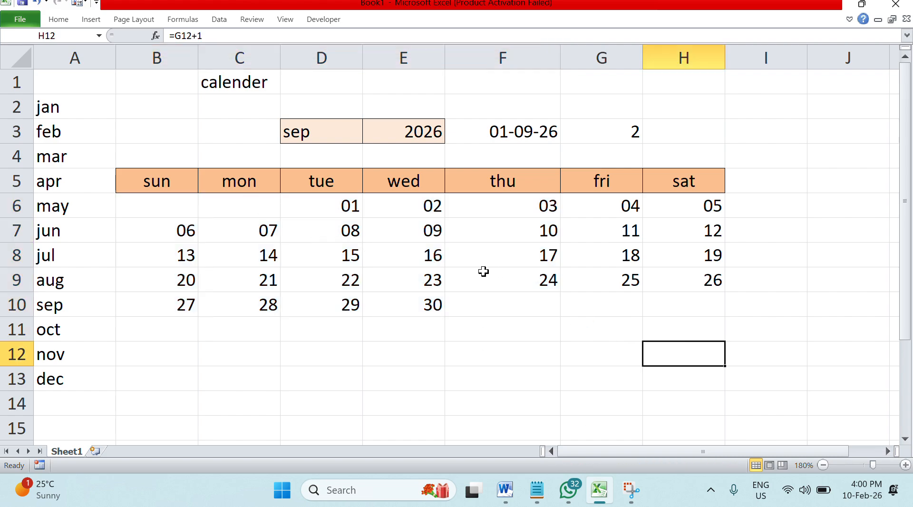
{"action": "left_click", "coordinate": [341, 132]}
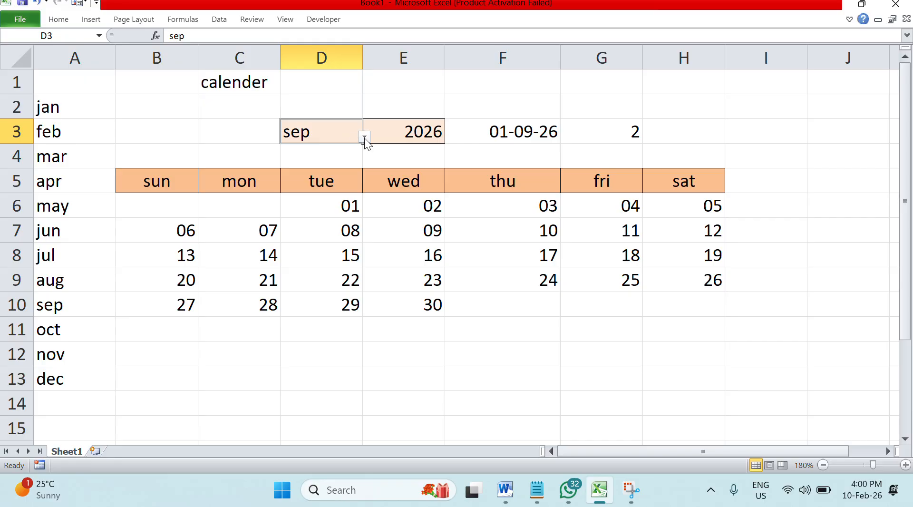
{"action": "left_click", "coordinate": [364, 137]}
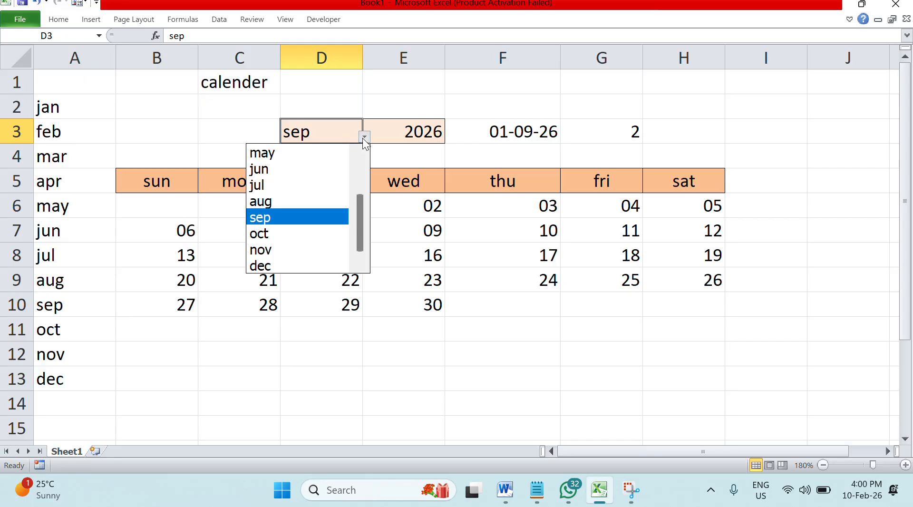
{"action": "left_click_drag", "start_coordinate": [361, 242], "coordinate": [361, 215]}
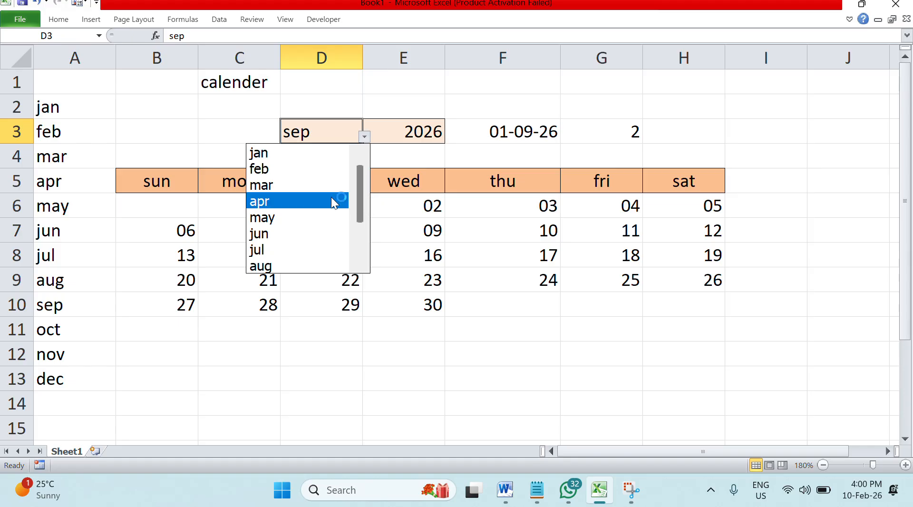
{"action": "left_click", "coordinate": [293, 169]}
Step: Start a formula-based conditional formatting rule for B6:H12, using the formula =B6=today()
{"action": "left_click", "coordinate": [169, 206]}
{"action": "left_click_drag", "start_coordinate": [168, 205], "coordinate": [693, 358]}
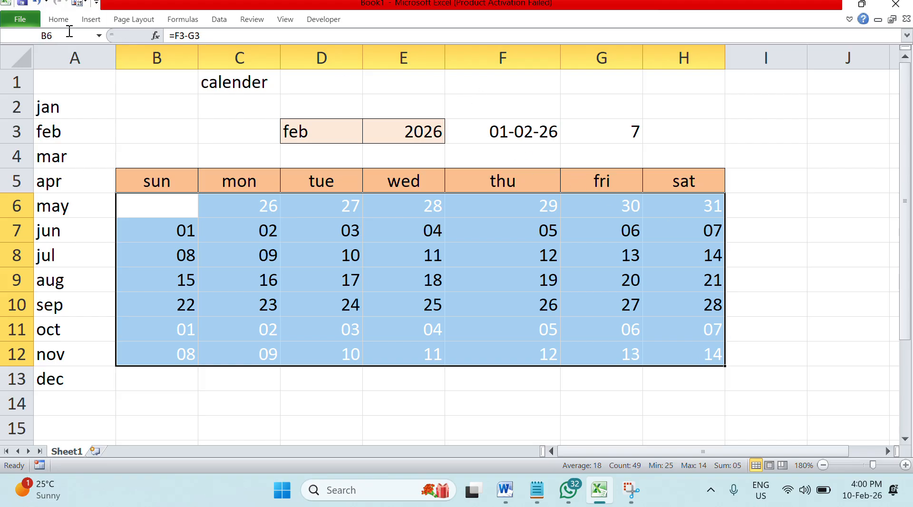
{"action": "left_click", "coordinate": [58, 19]}
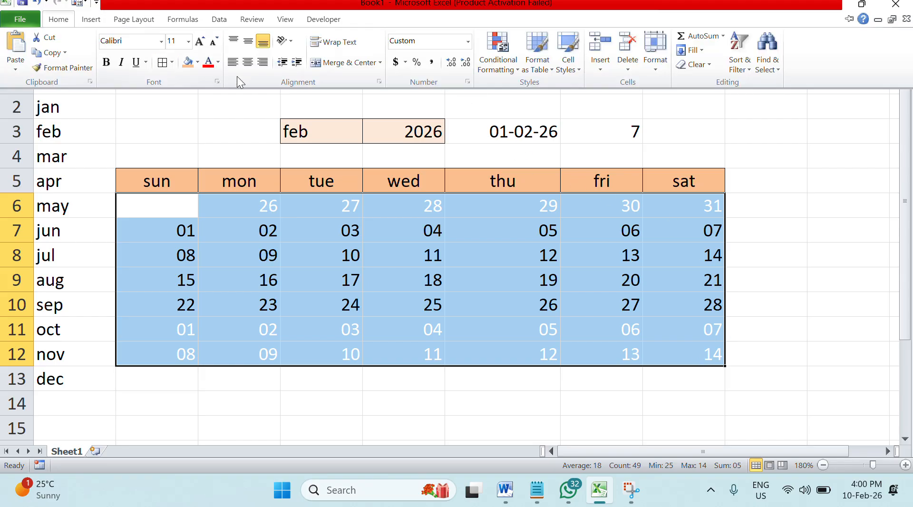
{"action": "left_click", "coordinate": [505, 68]}
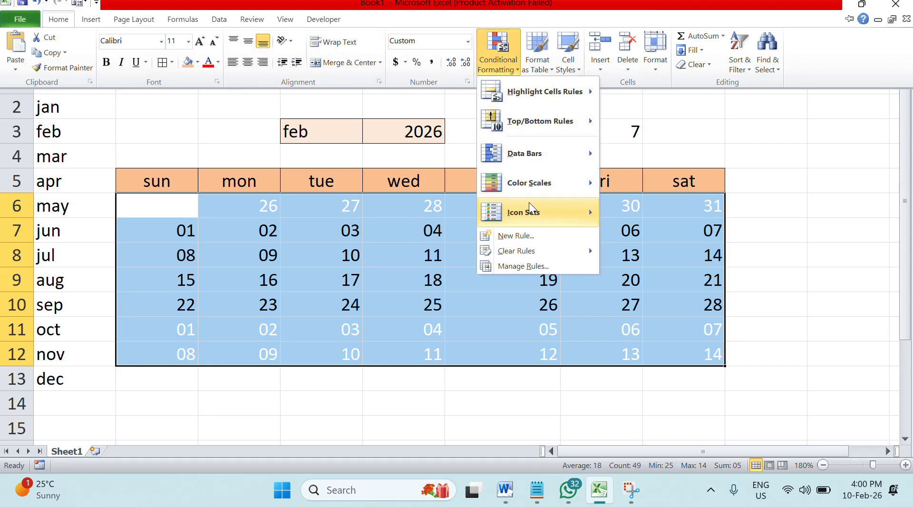
{"action": "left_click", "coordinate": [521, 238]}
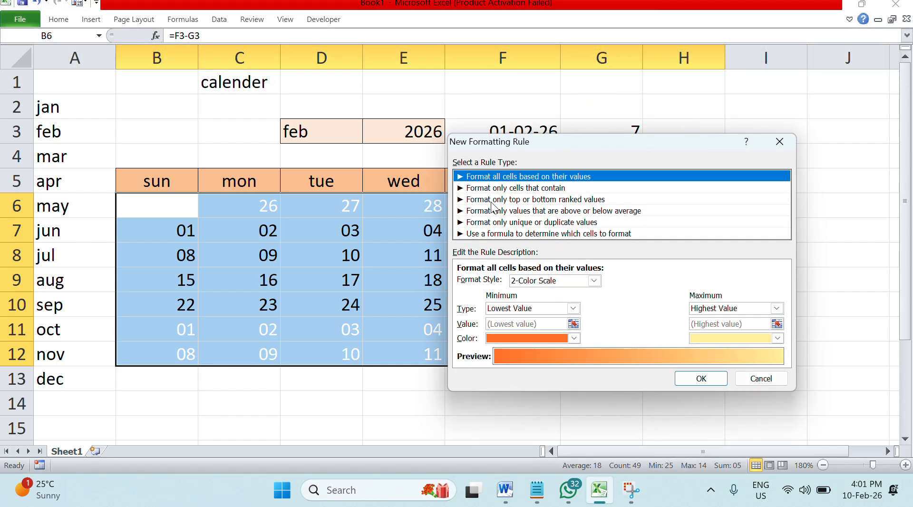
{"action": "left_click", "coordinate": [497, 233]}
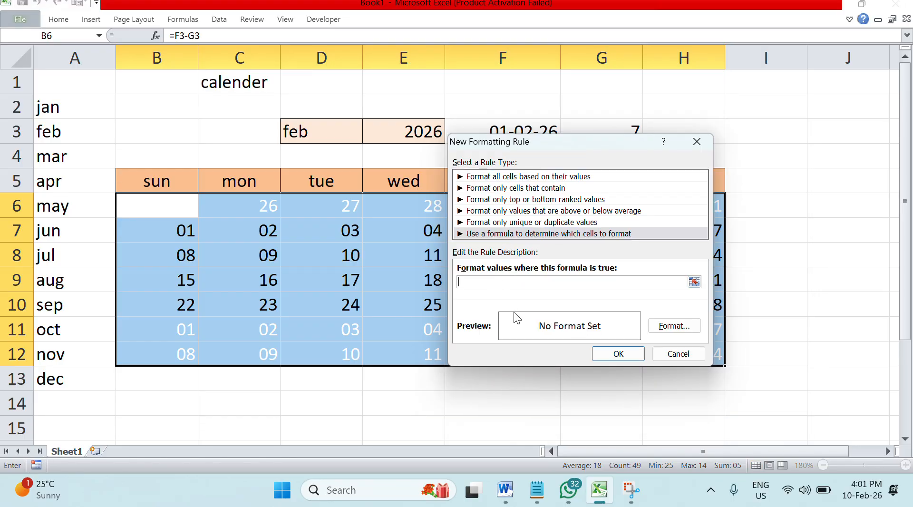
{"action": "left_click", "coordinate": [171, 209]}
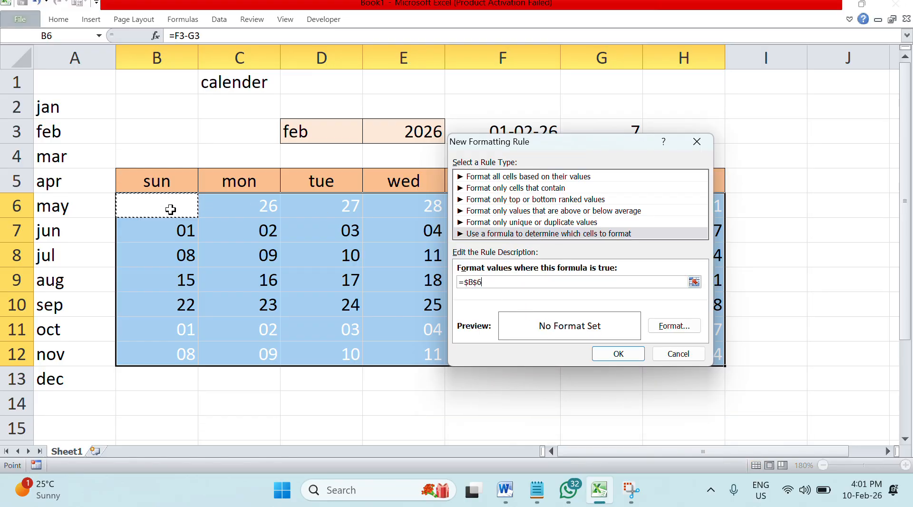
{"action": "key", "text": "F4"}
{"action": "key", "text": "F4"}
{"action": "key", "text": "F4"}
{"action": "type", "text": "=today("}
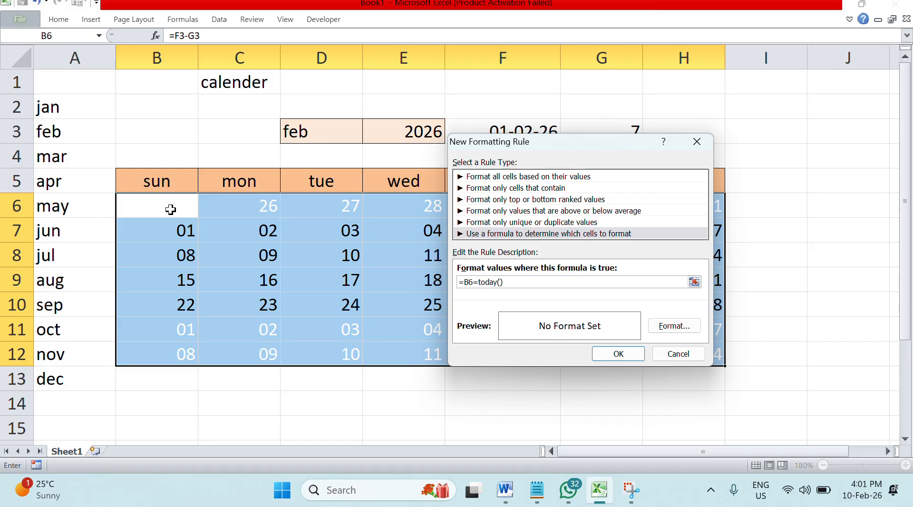
Step: Give the rule a light green fill, apply it to the calendar dates and deselect the range
{"action": "left_click", "coordinate": [675, 326]}
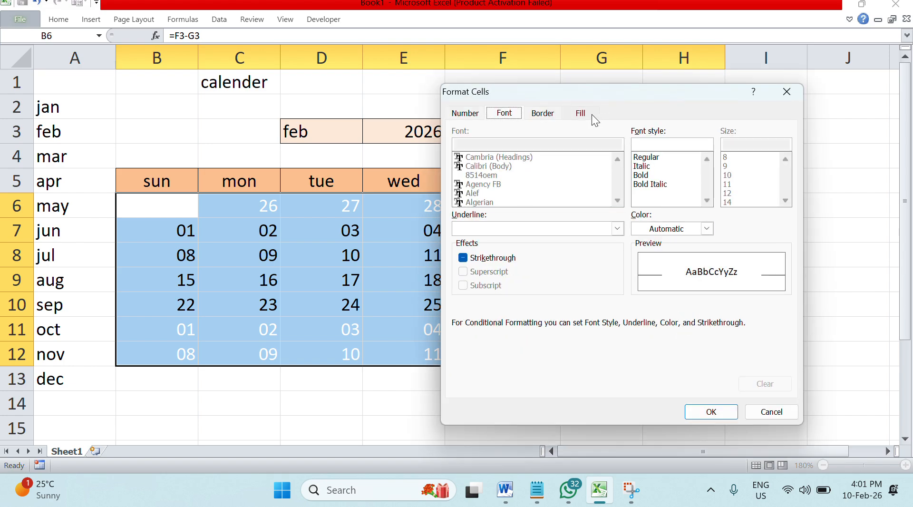
{"action": "left_click", "coordinate": [581, 114]}
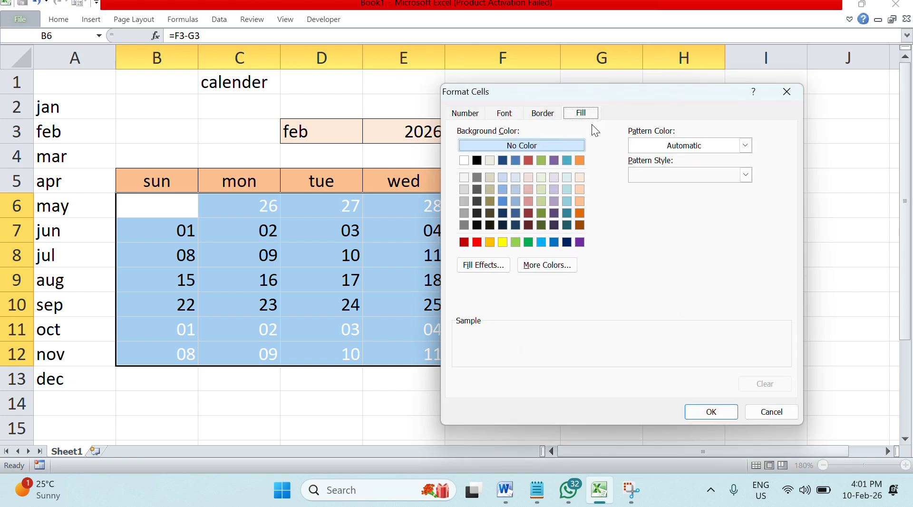
{"action": "left_click", "coordinate": [542, 202]}
{"action": "left_click", "coordinate": [709, 412]}
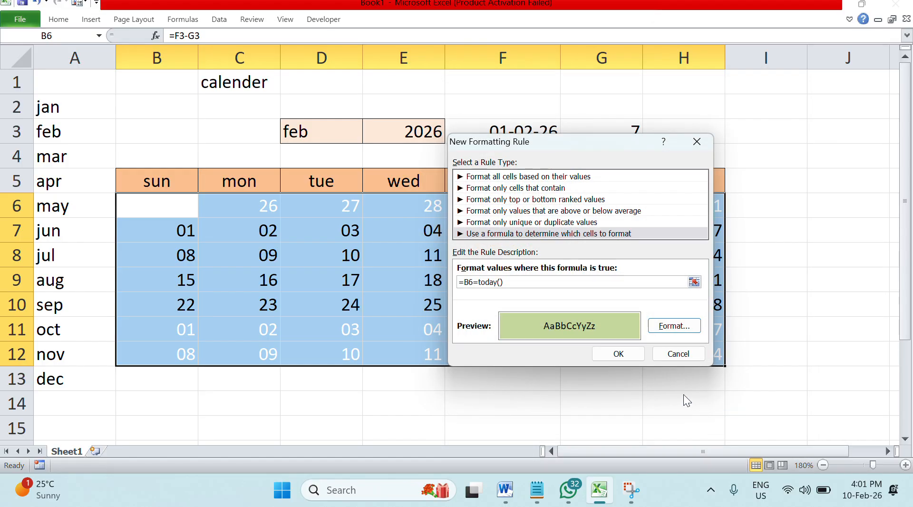
{"action": "left_click", "coordinate": [611, 353]}
{"action": "left_click", "coordinate": [730, 284]}
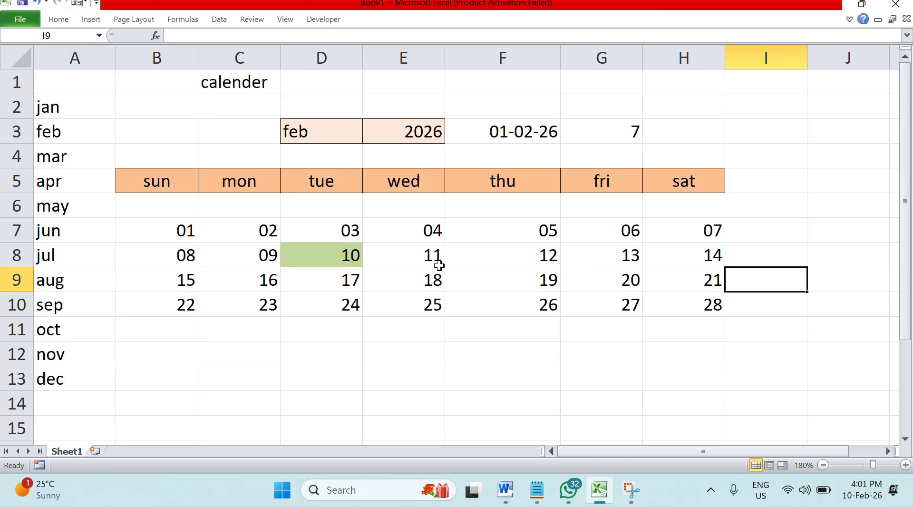
Step: Return to the Notepad notes and add item 3) with the formula =B6=today() followed by "format=>" below the eomonth formula
{"action": "key", "text": "alt+Tab"}
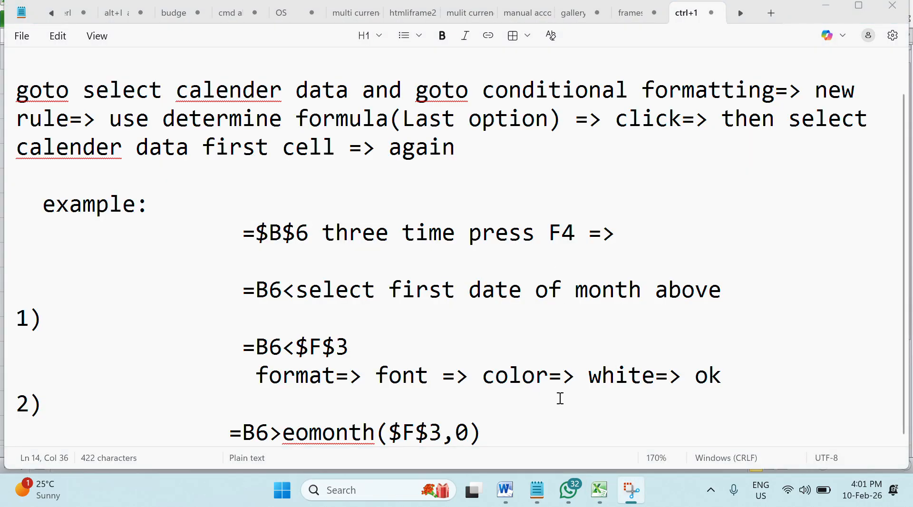
{"action": "scroll", "coordinate": [532, 430], "scroll_direction": "down", "scroll_amount": 1}
{"action": "key", "text": "Return"}
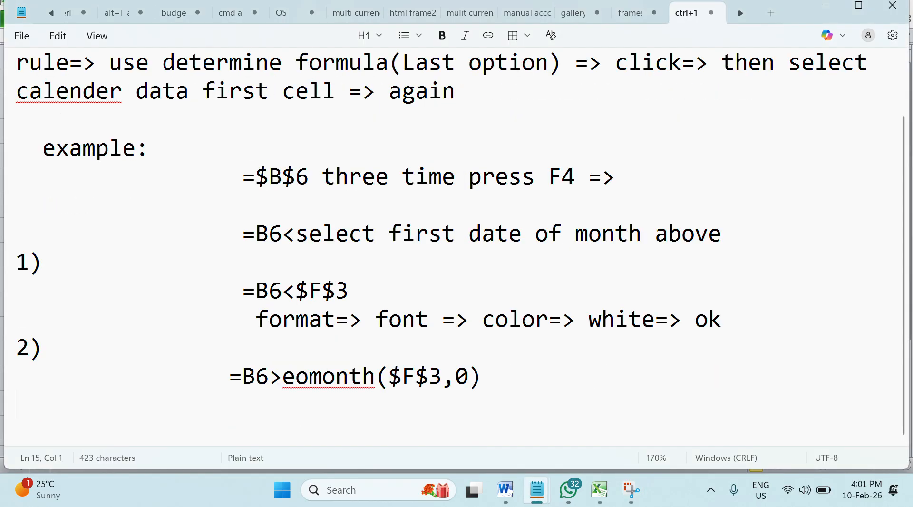
{"action": "type", "text": "3) "}
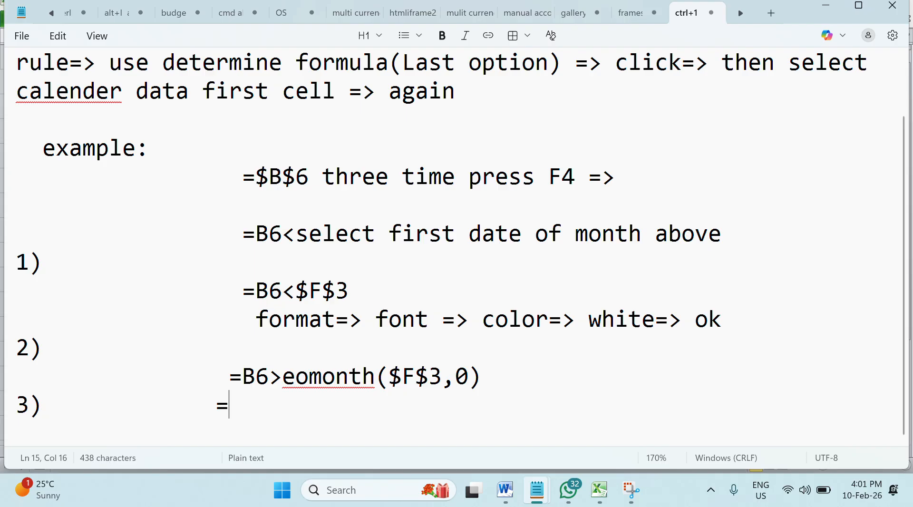
{"action": "type", "text": "            =B6 "}
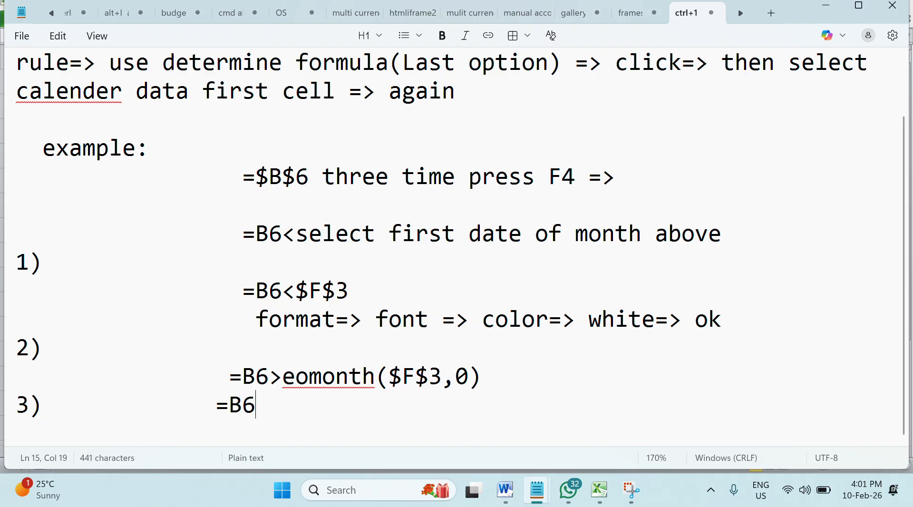
{"action": "type", "text": "=tp"}
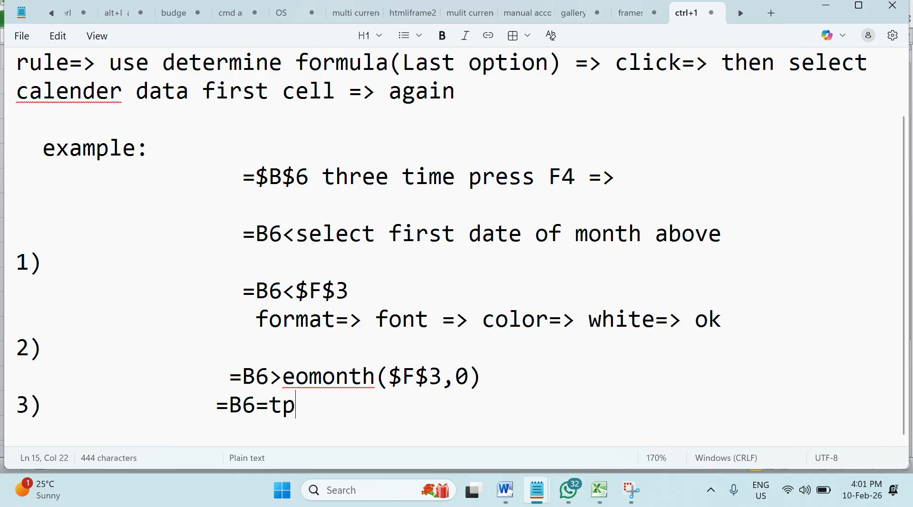
{"action": "key", "text": "BackSpace"}
{"action": "type", "text": "oday"}
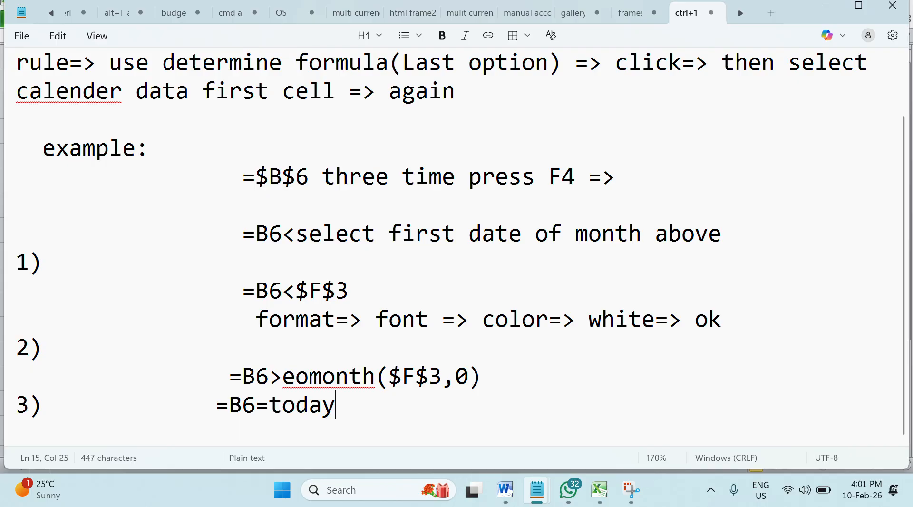
{"action": "type", "text": "()   format=>"}
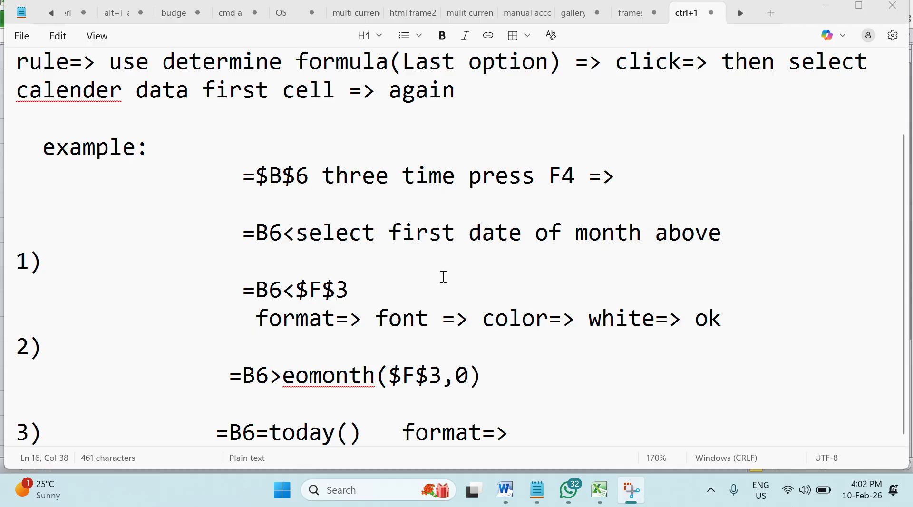
Step: Complete the item 3 note with the text "fill=> color choose ok"
{"action": "left_click", "coordinate": [563, 433]}
{"action": "type", "text": "f"}
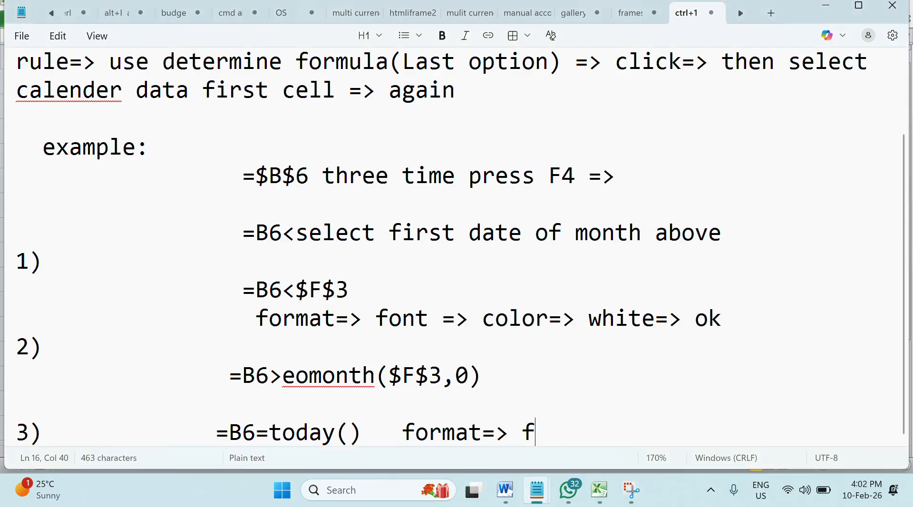
{"action": "type", "text": "ill=> cololr"}
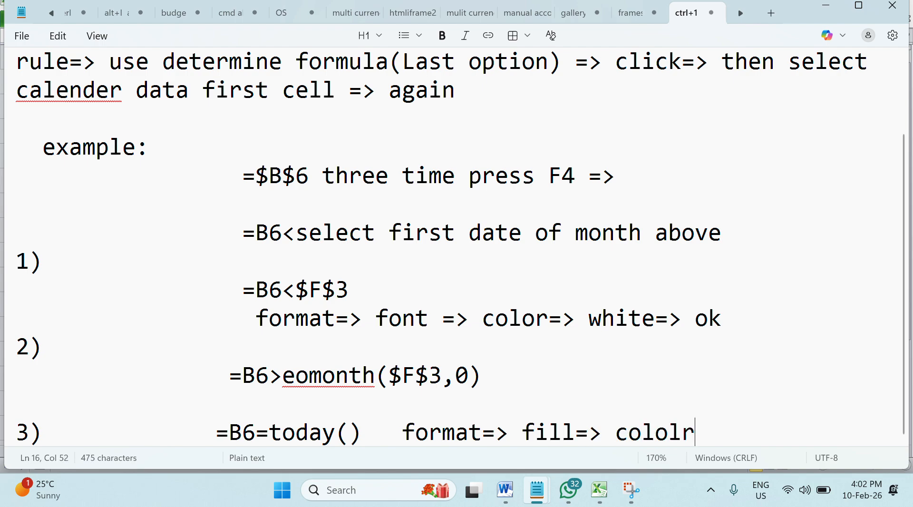
{"action": "key", "text": "BackSpace"}
{"action": "key", "text": "BackSpace"}
{"action": "type", "text": "r colhoose"}
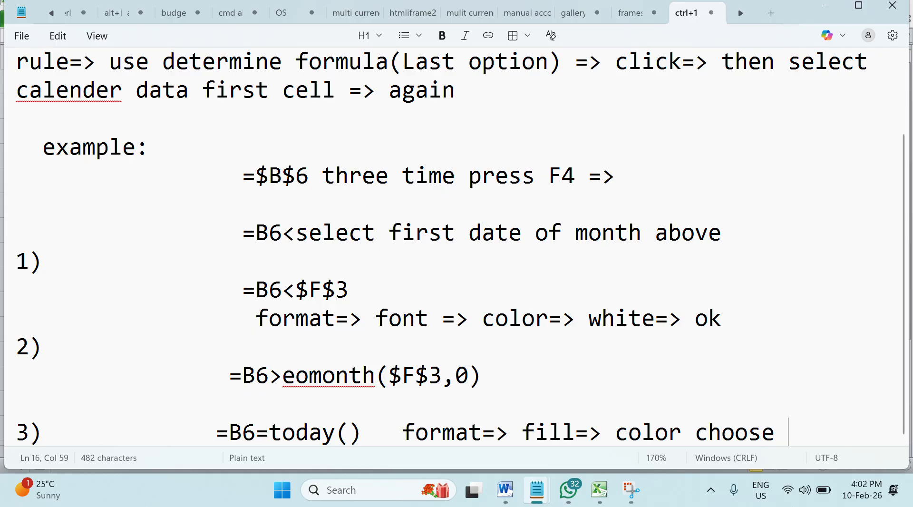
{"action": "type", "text": " ok"}
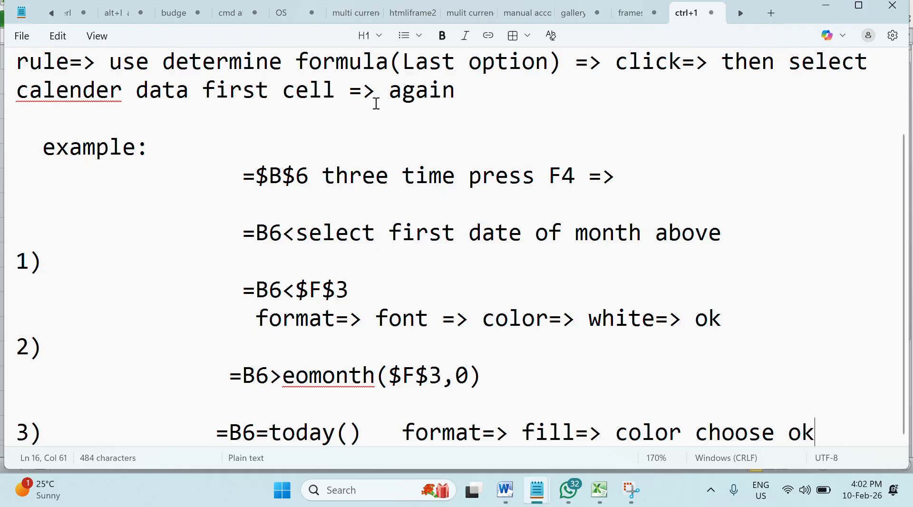